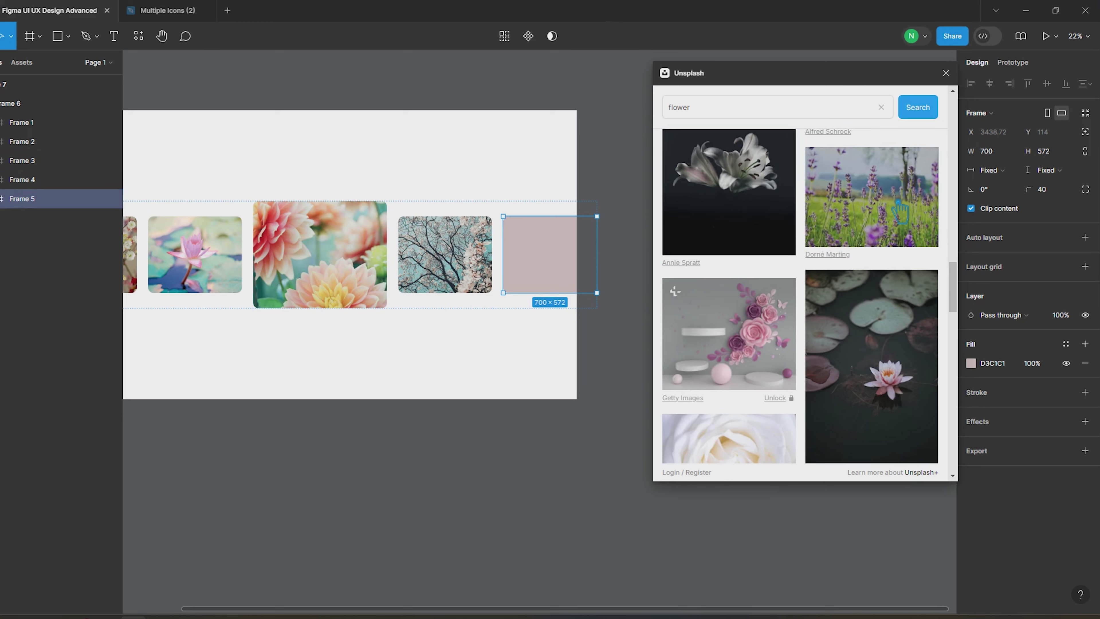
Fill the last frame of the image row with the lavender field photo from Unsplash and close the plugin
{"action": "left_click", "coordinate": [895, 204]}
{"action": "left_click", "coordinate": [432, 504]}
{"action": "scroll", "coordinate": [485, 489], "scroll_direction": "down", "scroll_amount": 1}
{"action": "scroll", "coordinate": [485, 489], "scroll_direction": "down", "scroll_amount": 1}
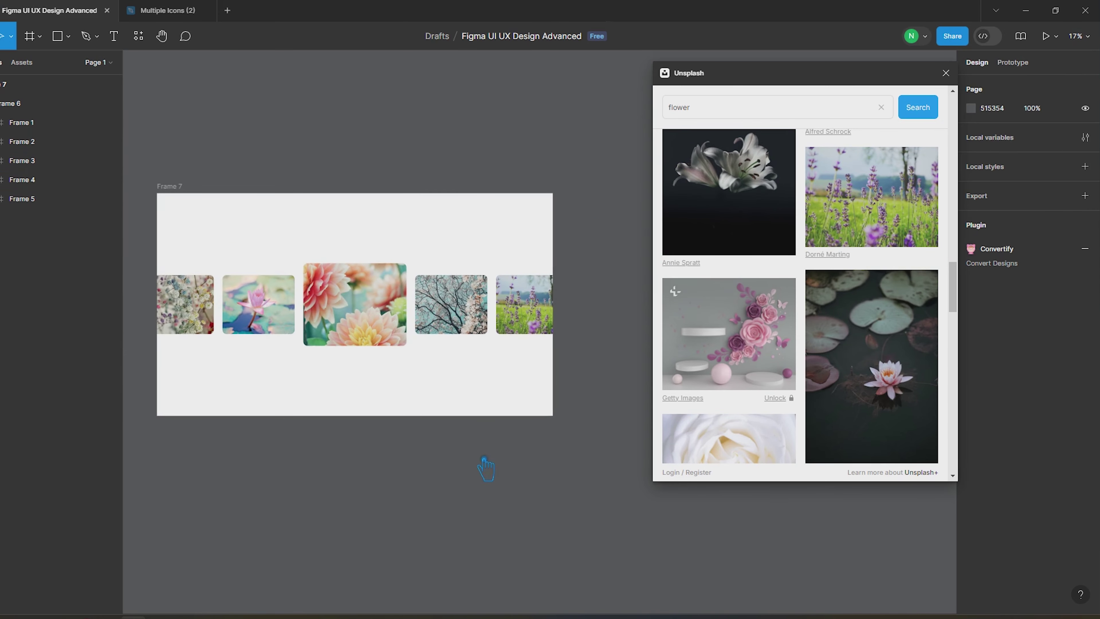
{"action": "left_click", "coordinate": [946, 73]}
Set the auto layout spacing between the five images in the row to 30
{"action": "left_click", "coordinate": [441, 312]}
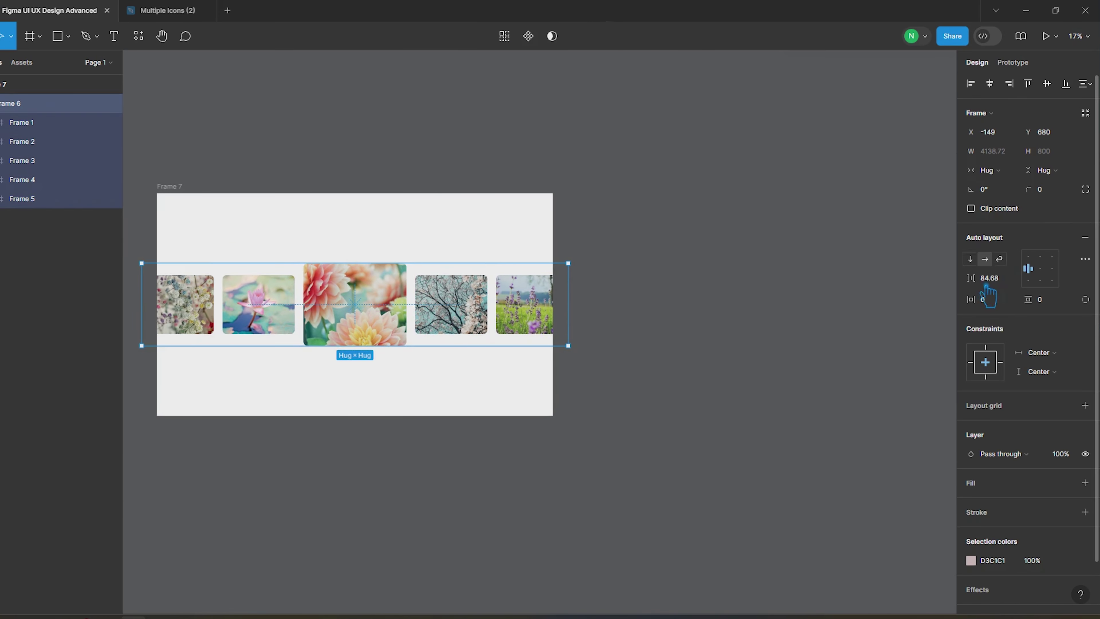
{"action": "left_click", "coordinate": [1004, 282]}
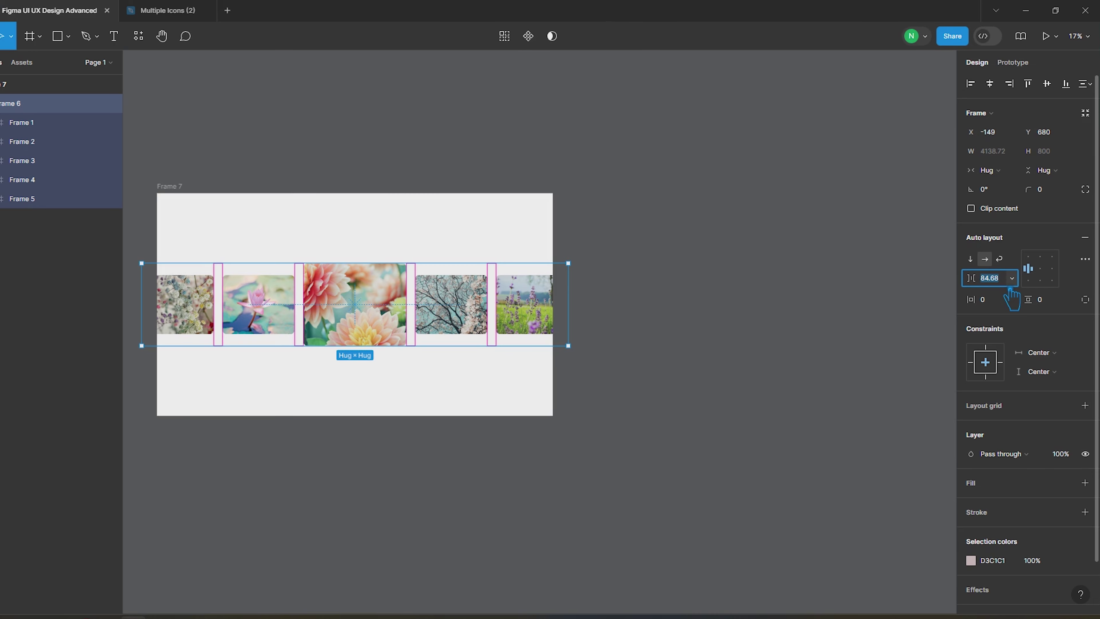
{"action": "key", "text": "Return"}
{"action": "left_click", "coordinate": [1005, 285]}
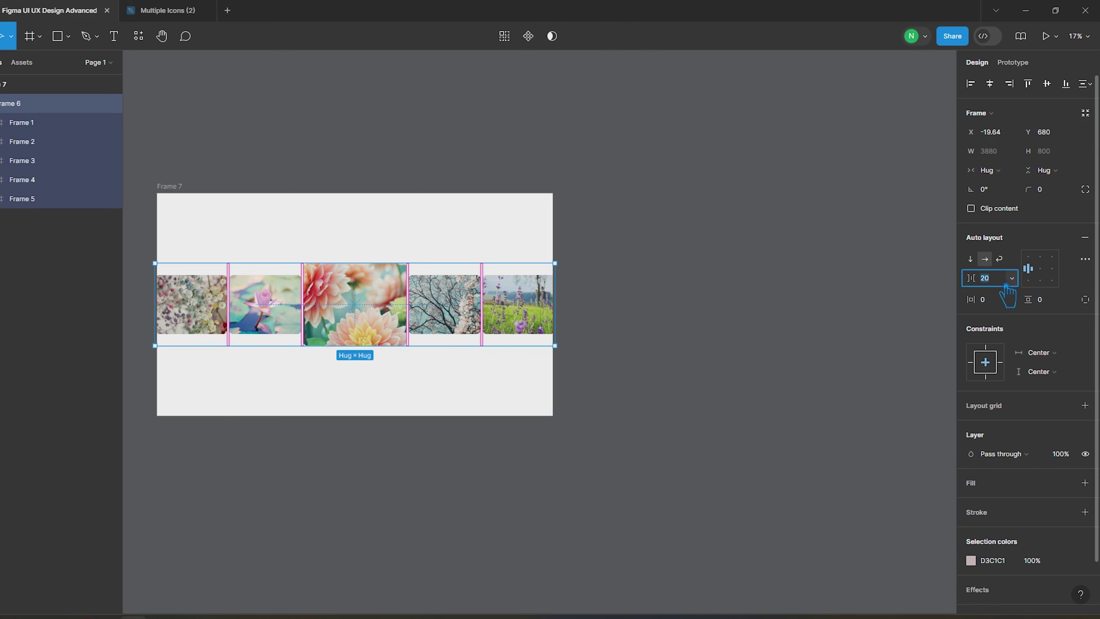
{"action": "type", "text": "30"}
{"action": "key", "text": "Return"}
{"action": "left_click", "coordinate": [713, 388]}
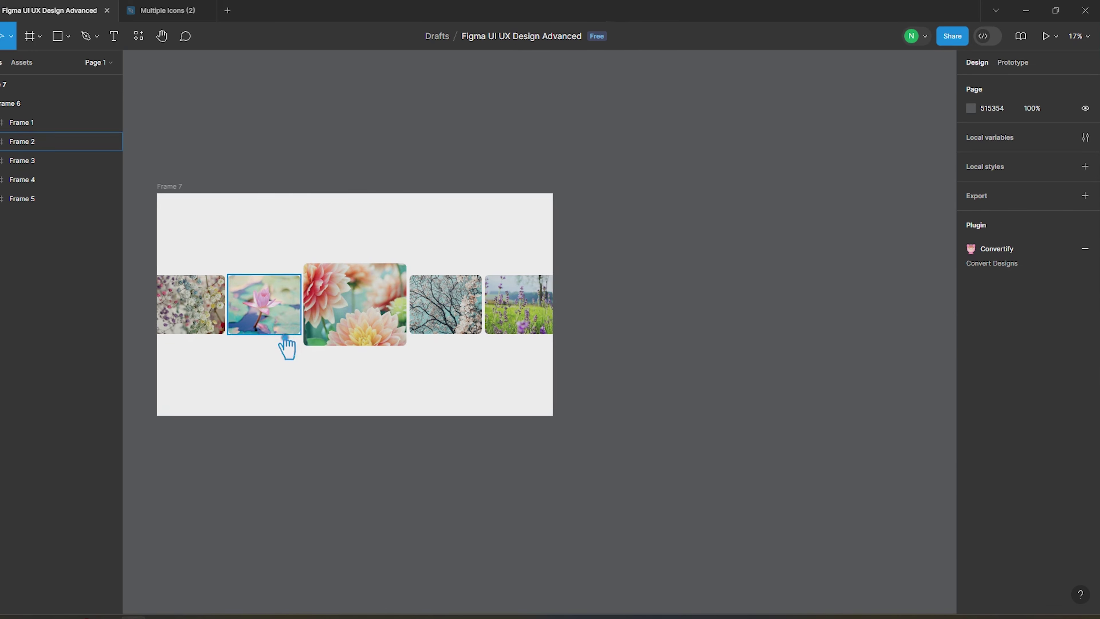
Enlarge the centre flower frame proportionally to about 1397 × 1118 and make its photo fill the frame
{"action": "scroll", "coordinate": [287, 344], "scroll_direction": "up", "scroll_amount": 2}
{"action": "double_click", "coordinate": [375, 320]}
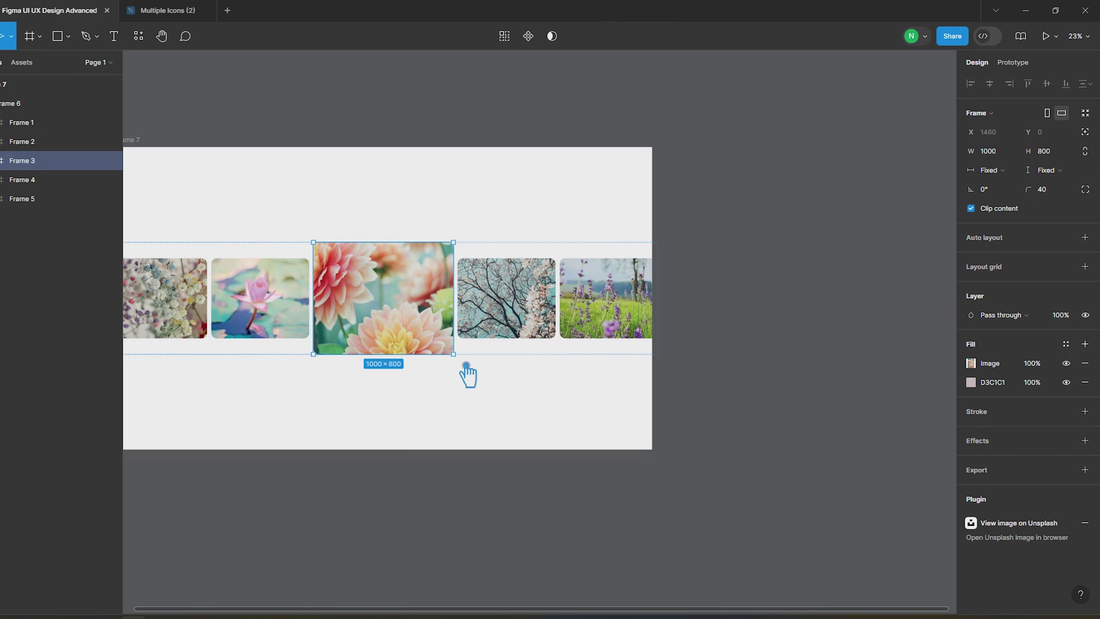
{"action": "left_click_drag", "start_coordinate": [453, 354], "coordinate": [472, 370]}
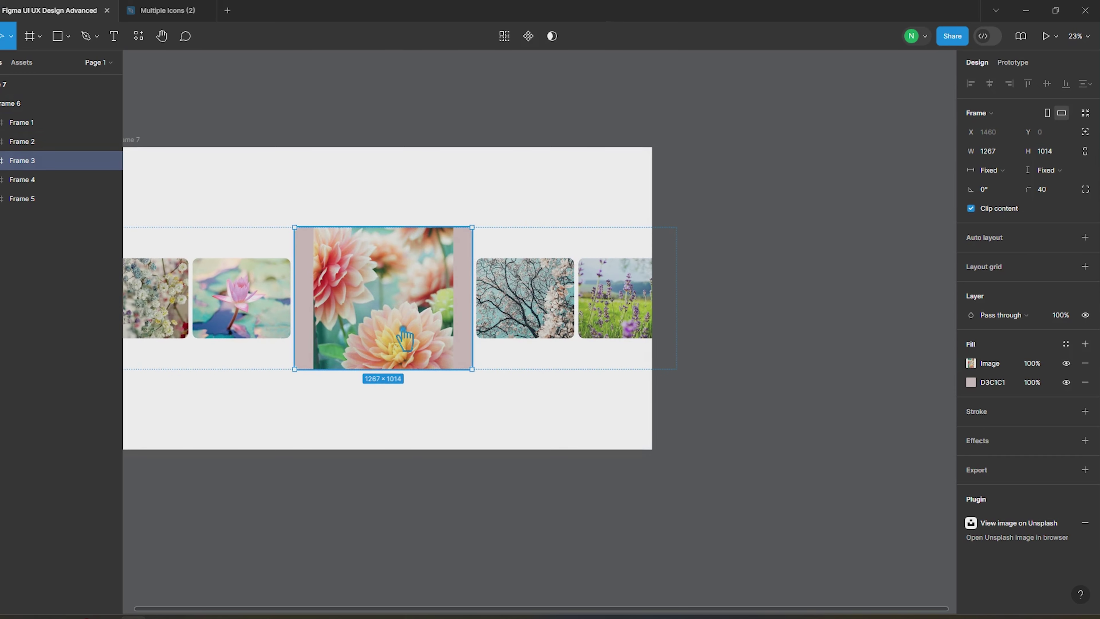
{"action": "left_click", "coordinate": [705, 442]}
{"action": "double_click", "coordinate": [401, 323]}
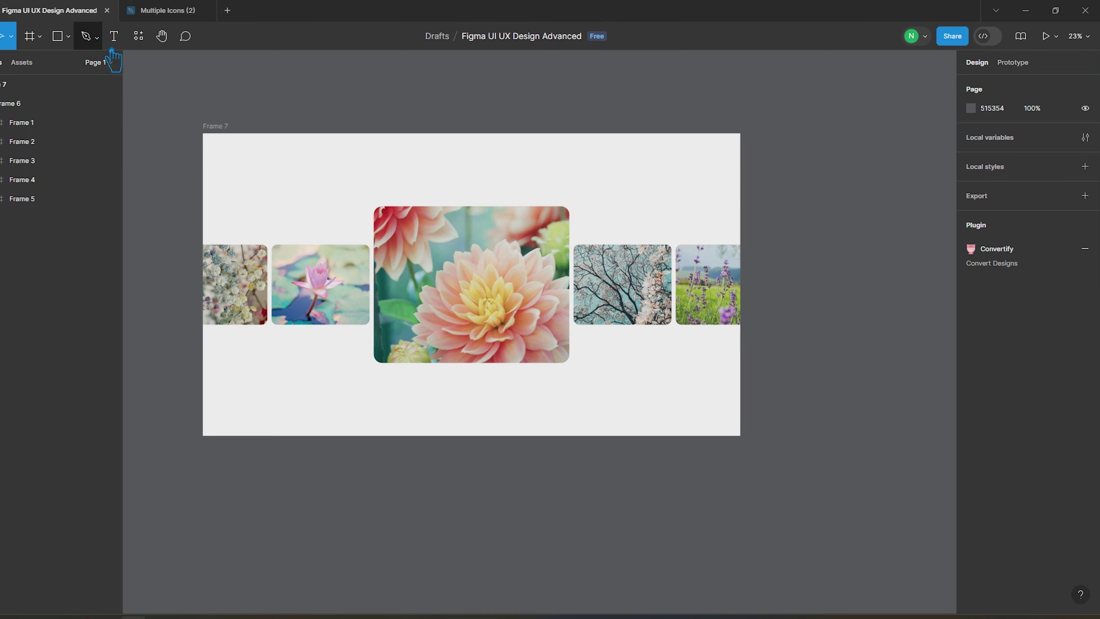
Draw a triangle about 107 × 107 below the centre image and rotate it to -90° so that it points right
{"action": "left_click", "coordinate": [68, 36]}
{"action": "left_click", "coordinate": [48, 118]}
{"action": "left_click_drag", "start_coordinate": [482, 398], "coordinate": [522, 436]}
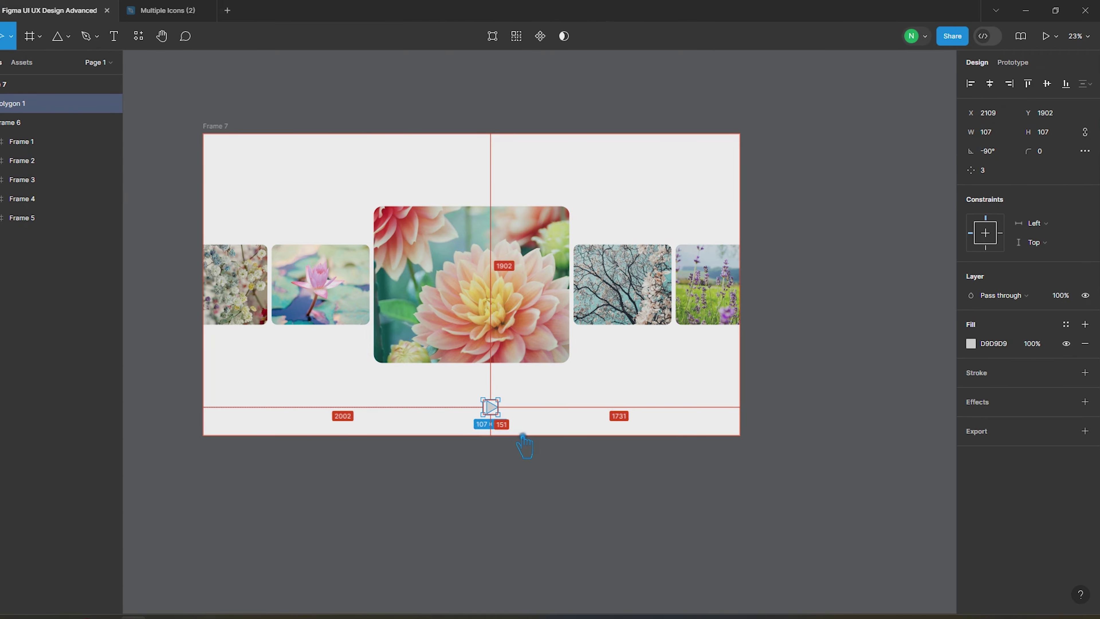
Edit the triangle's shape by moving its tip inward, leaving it about 93 × 60
{"action": "scroll", "coordinate": [506, 430], "scroll_direction": "up", "scroll_amount": 5}
{"action": "double_click", "coordinate": [494, 399]}
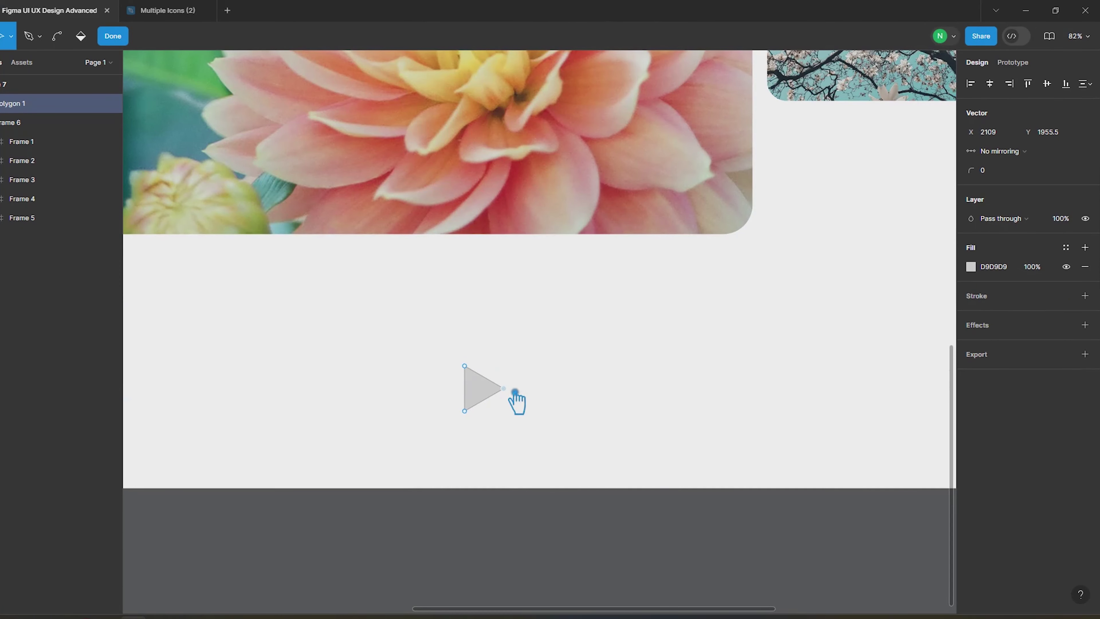
{"action": "left_click", "coordinate": [515, 393]}
{"action": "left_click", "coordinate": [538, 398]}
{"action": "left_click", "coordinate": [492, 393]}
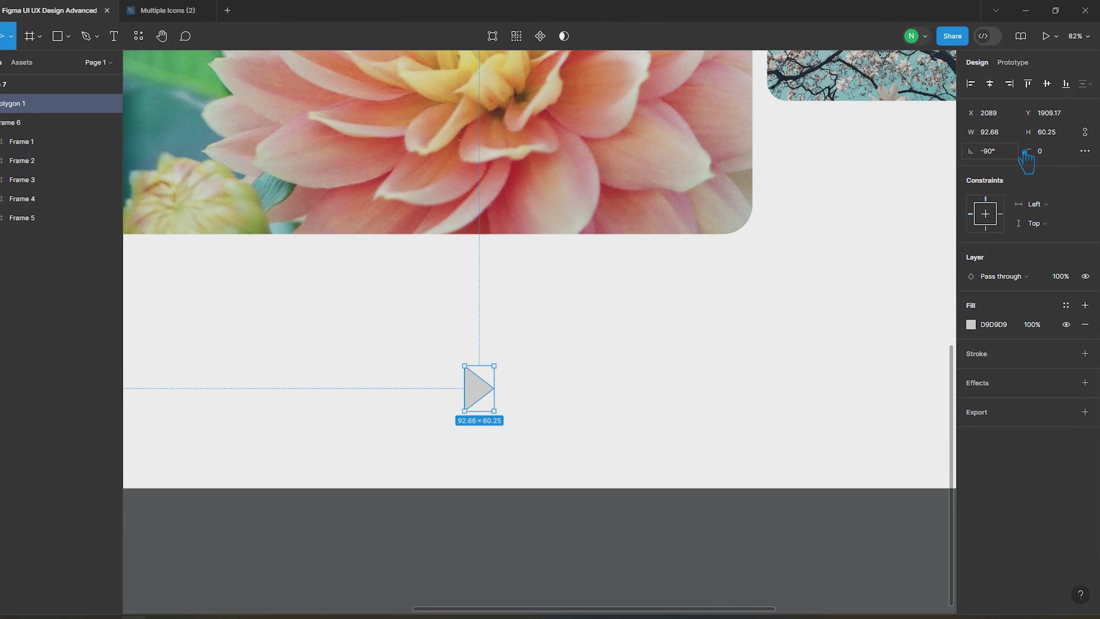
Resize the triangle to 80 × 50 and pair it with a left-pointing copy in a 150-wide auto layout
{"action": "left_click", "coordinate": [1010, 139]}
{"action": "type", "text": "80"}
{"action": "key", "text": "Tab"}
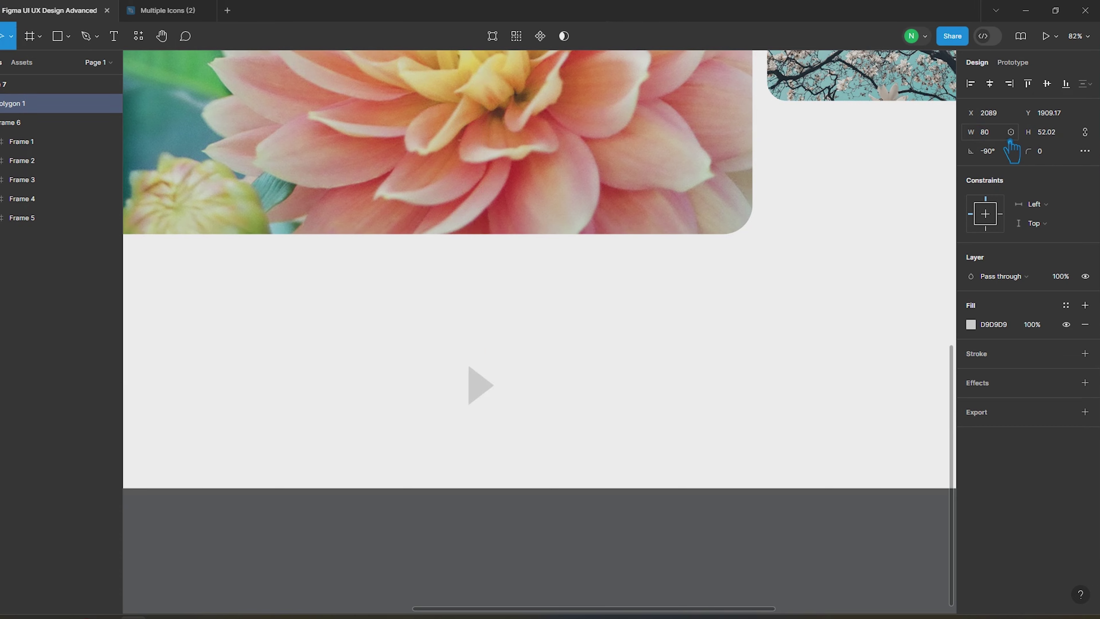
{"action": "type", "text": "50"}
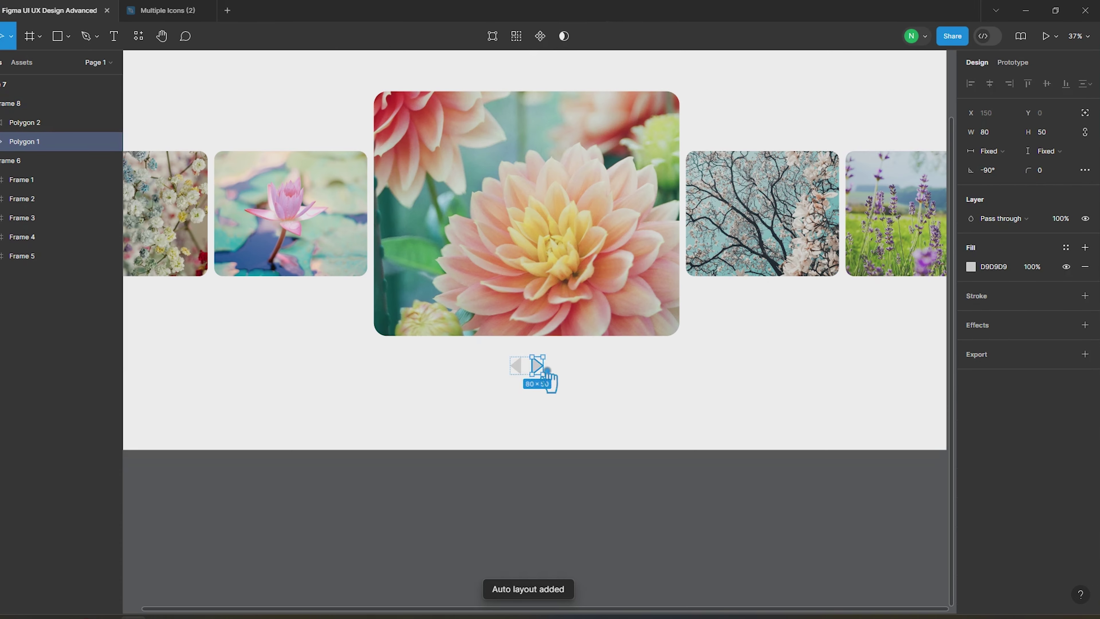
{"action": "left_click", "coordinate": [548, 380]}
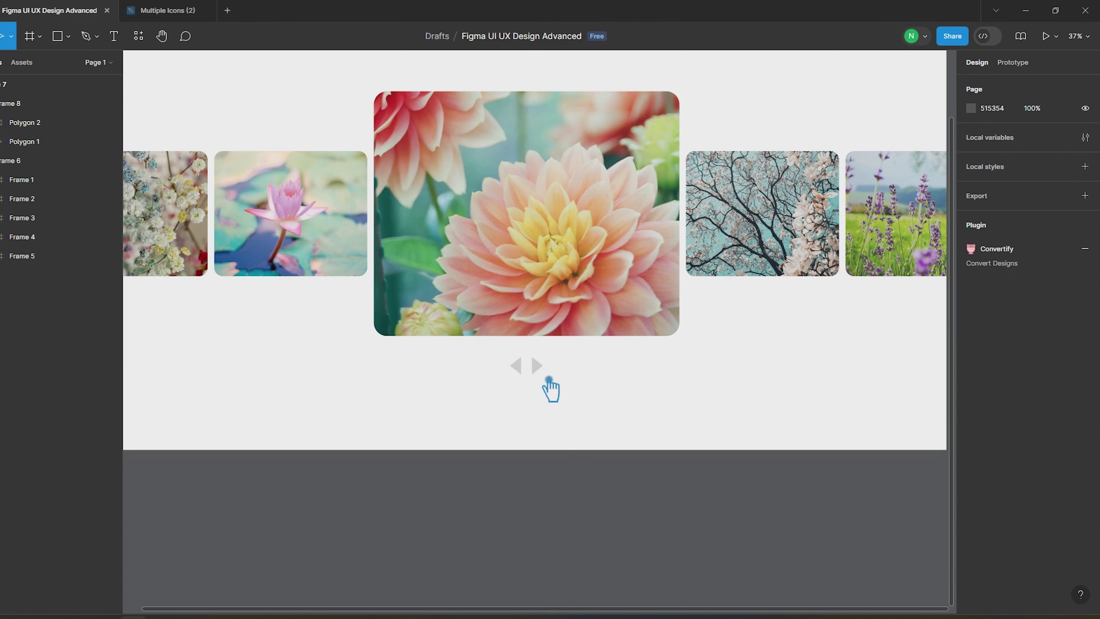
Recolour both navigation arrows with the orange D98050 sampled from the centre flower photo
{"action": "left_click", "coordinate": [538, 369]}
{"action": "left_click", "coordinate": [972, 563]}
{"action": "left_click", "coordinate": [830, 471]}
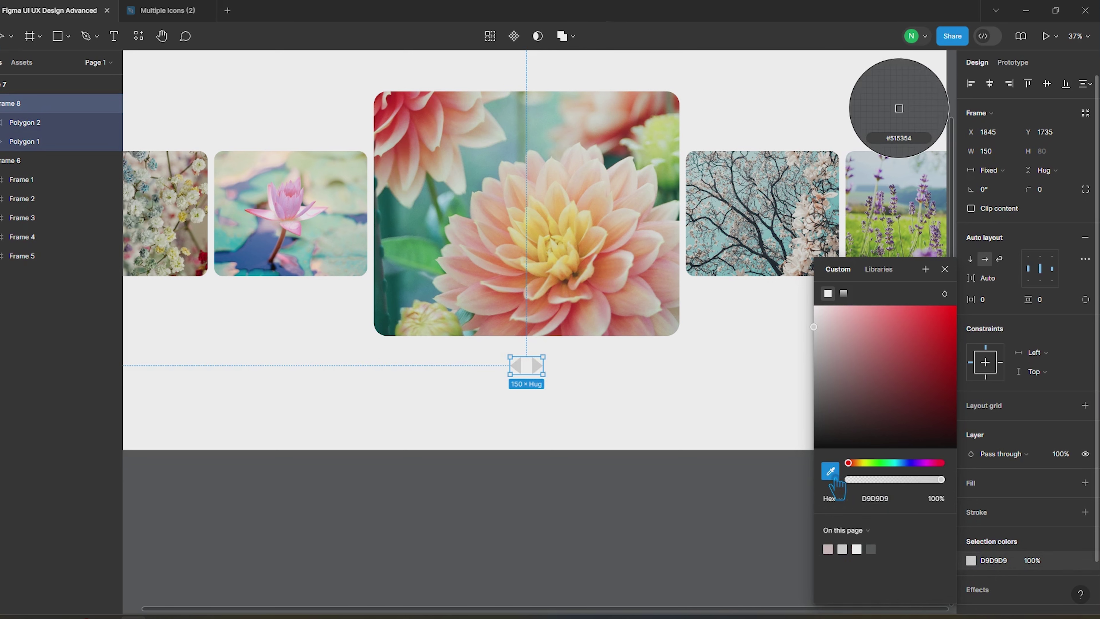
{"action": "left_click", "coordinate": [525, 208]}
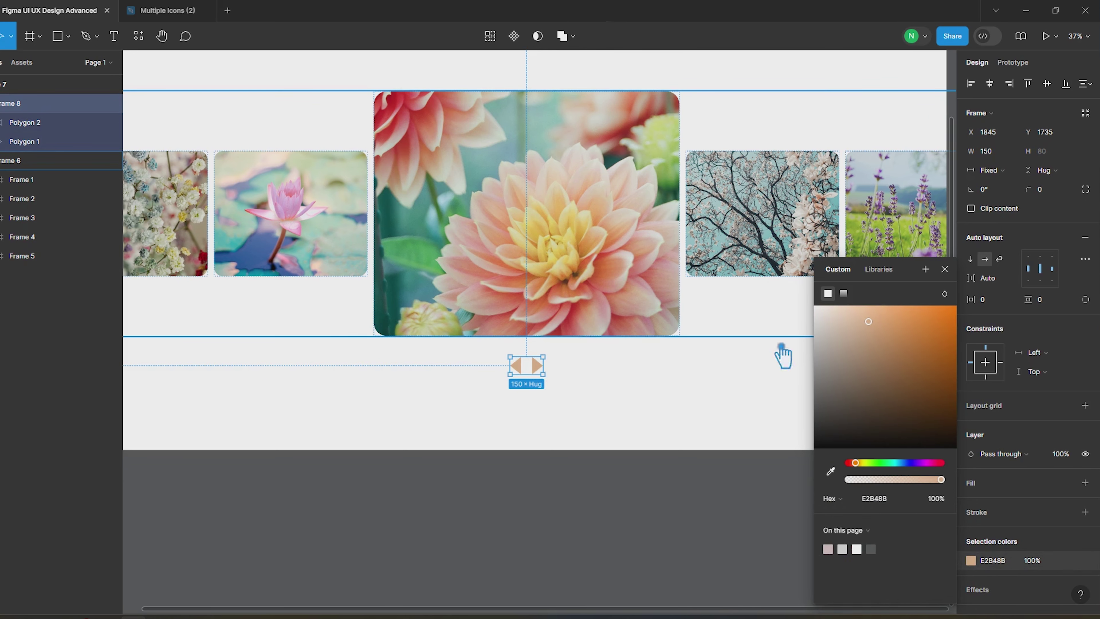
{"action": "left_click", "coordinate": [831, 471]}
{"action": "left_click", "coordinate": [550, 315]}
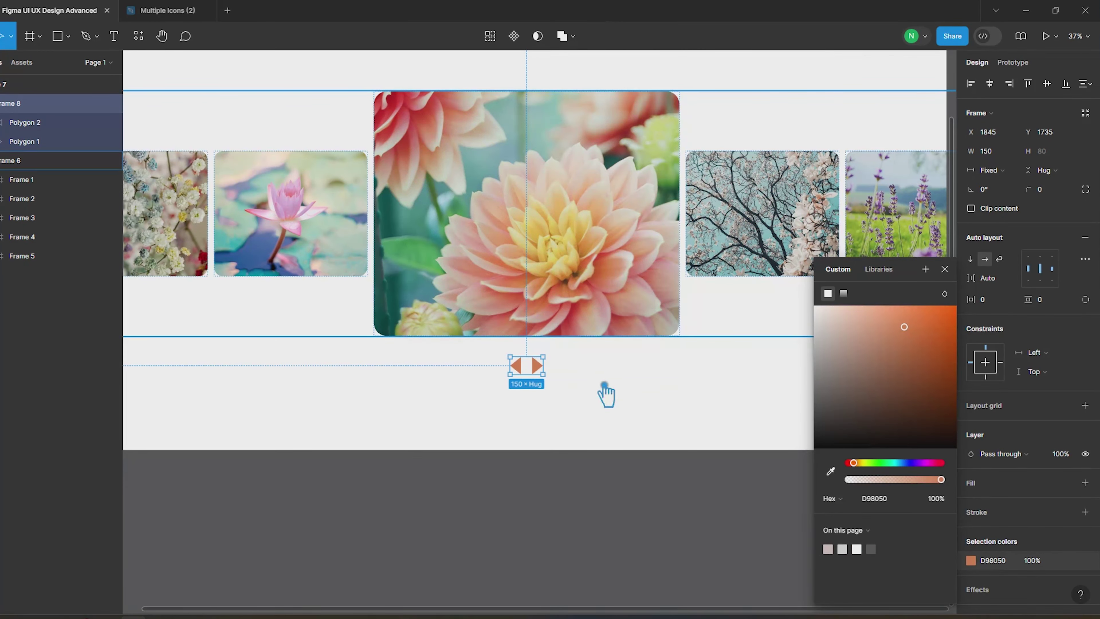
{"action": "left_click", "coordinate": [626, 405]}
Duplicate the whole Frame 7 to its right and nudge the copy closer, to X -115
{"action": "scroll", "coordinate": [626, 407], "scroll_direction": "down", "scroll_amount": 5}
{"action": "left_click_drag", "start_coordinate": [702, 489], "coordinate": [554, 451]}
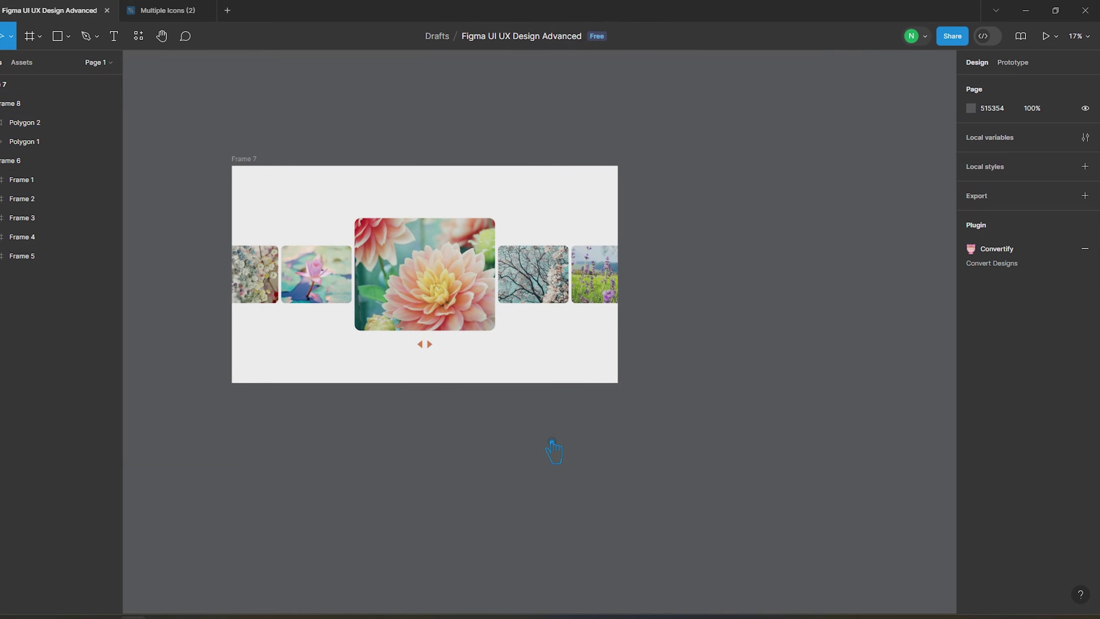
{"action": "left_click_drag", "start_coordinate": [253, 156], "coordinate": [651, 174]}
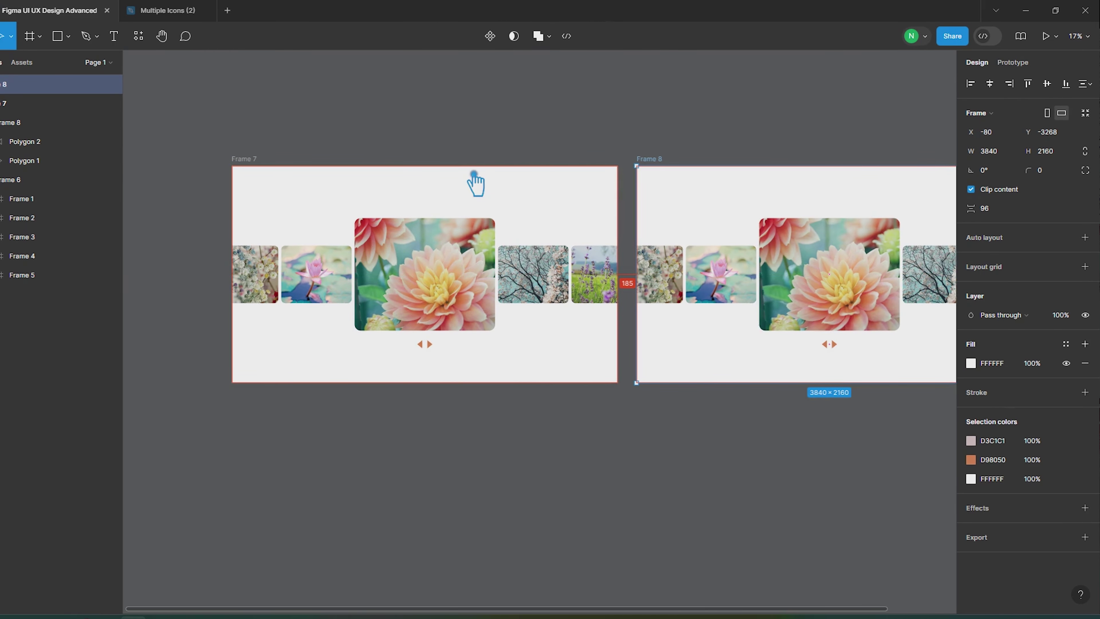
{"action": "key", "text": "shift+Left"}
{"action": "key", "text": "Left"}
{"action": "key", "text": "Left"}
{"action": "key", "text": "Left"}
{"action": "key", "text": "Left"}
{"action": "key", "text": "Left"}
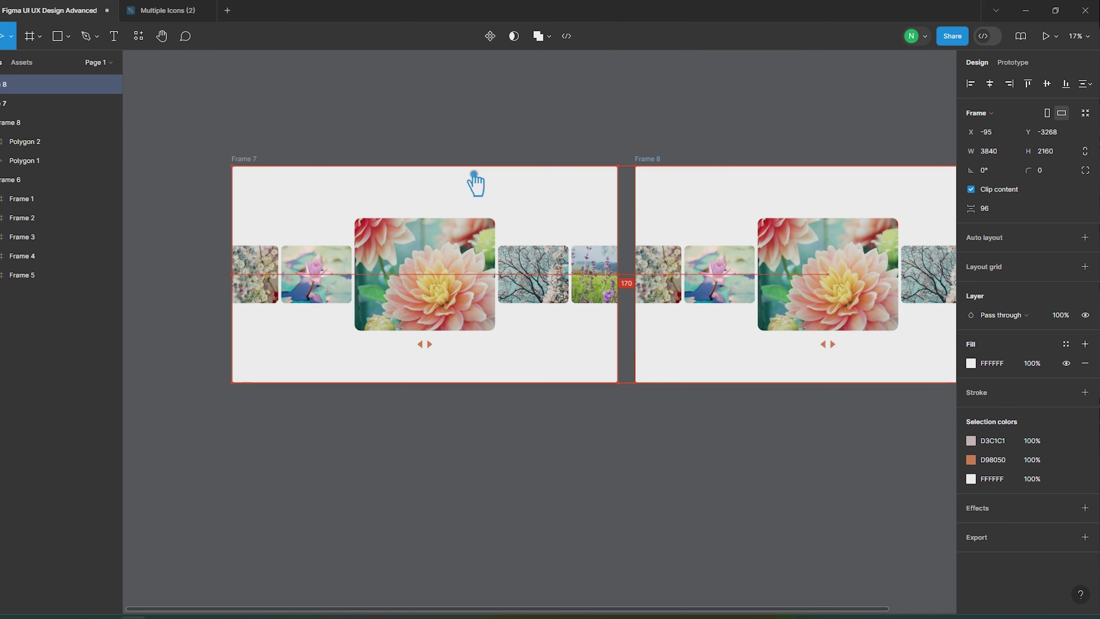
{"action": "key", "text": "shift+Left"}
{"action": "key", "text": "shift+Left"}
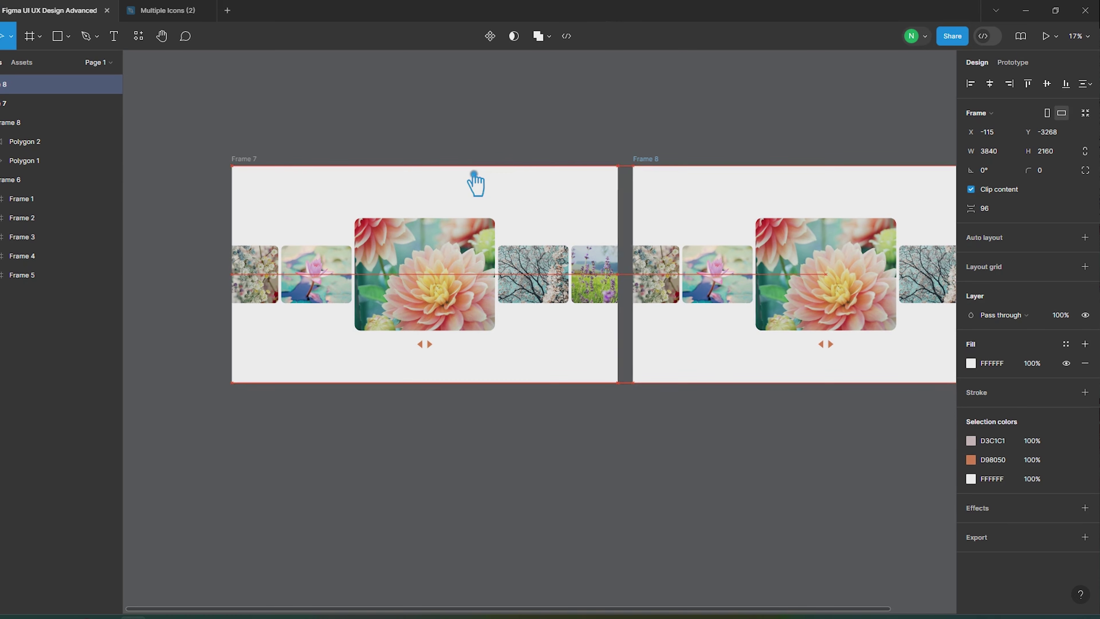
Create three more copies of the carousel frame to the right of Frame 8, evenly spaced in one row
{"action": "scroll", "coordinate": [476, 260], "scroll_direction": "down", "scroll_amount": 5}
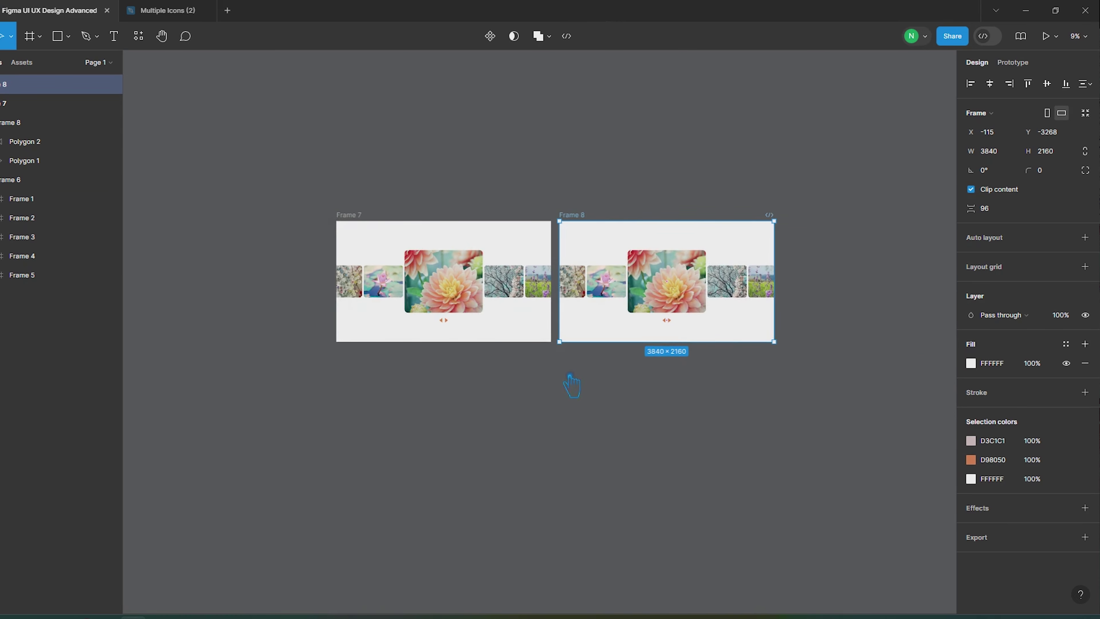
{"action": "left_click_drag", "start_coordinate": [569, 381], "coordinate": [296, 409]}
{"action": "left_click_drag", "start_coordinate": [324, 285], "coordinate": [545, 280]}
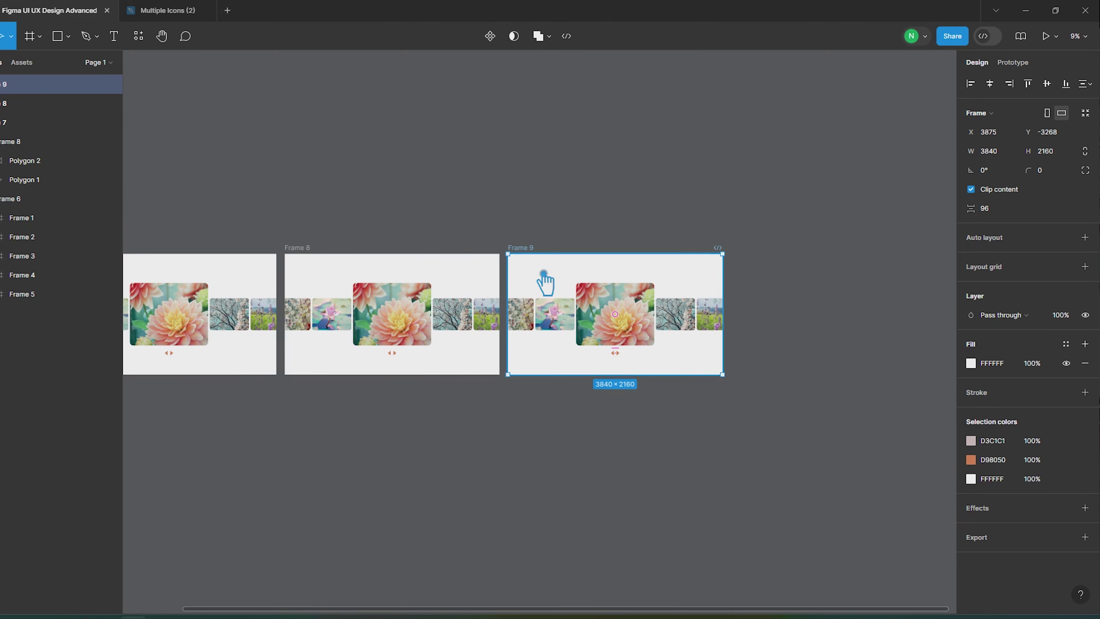
{"action": "key", "text": "ctrl+d"}
{"action": "key", "text": "ctrl+d"}
{"action": "scroll", "coordinate": [533, 303], "scroll_direction": "down", "scroll_amount": 3}
{"action": "left_click", "coordinate": [393, 425]}
Set the size of the centre flower image in Frame 7 to 1400 × 1100
{"action": "scroll", "coordinate": [392, 425], "scroll_direction": "left", "scroll_amount": 5}
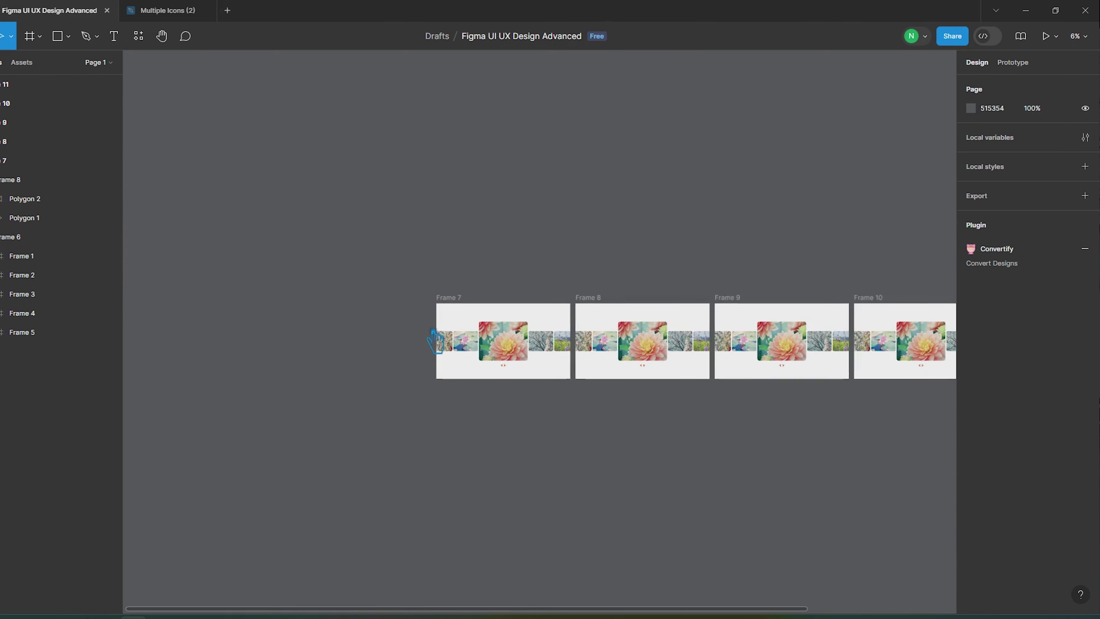
{"action": "scroll", "coordinate": [563, 394], "scroll_direction": "up", "scroll_amount": 4}
{"action": "scroll", "coordinate": [562, 394], "scroll_direction": "up", "scroll_amount": 3}
{"action": "left_click", "coordinate": [510, 359]}
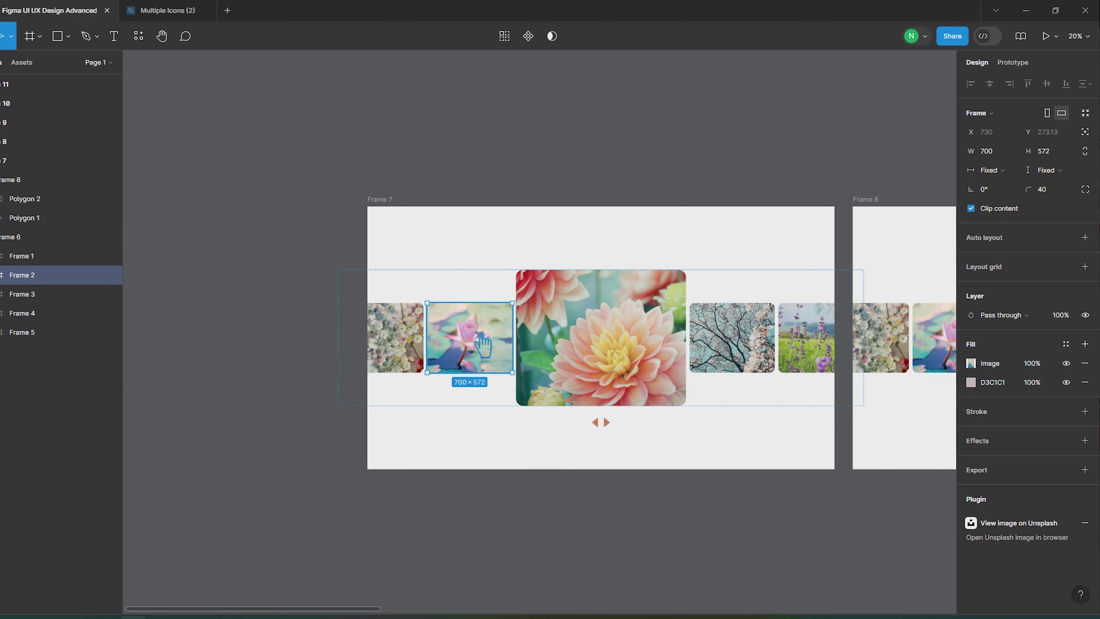
{"action": "left_click", "coordinate": [646, 324]}
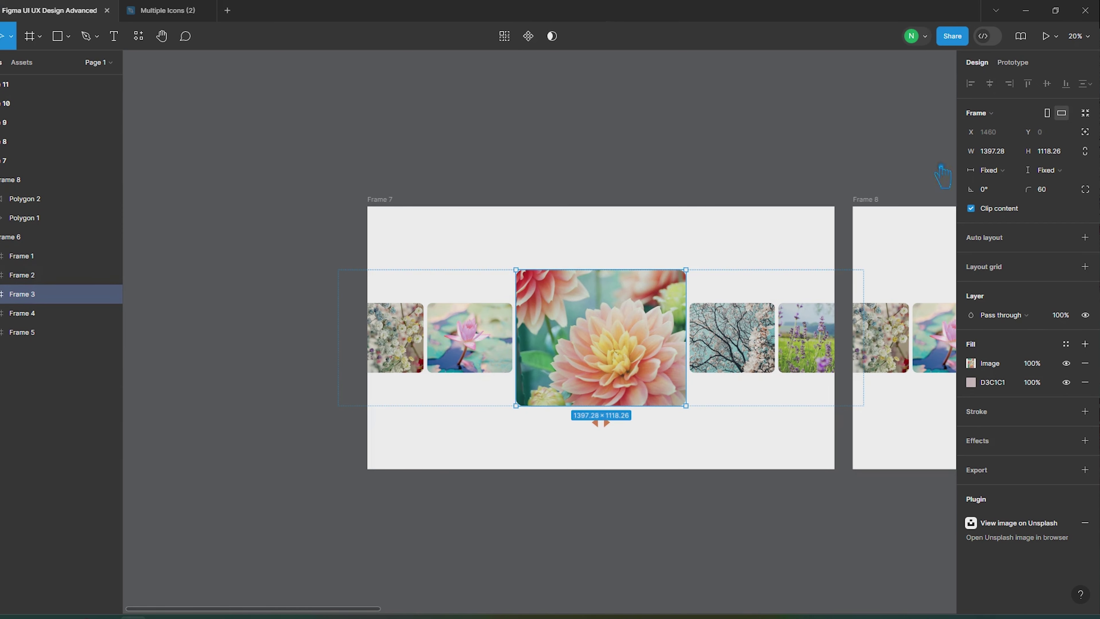
{"action": "scroll", "coordinate": [744, 265], "scroll_direction": "down", "scroll_amount": 3}
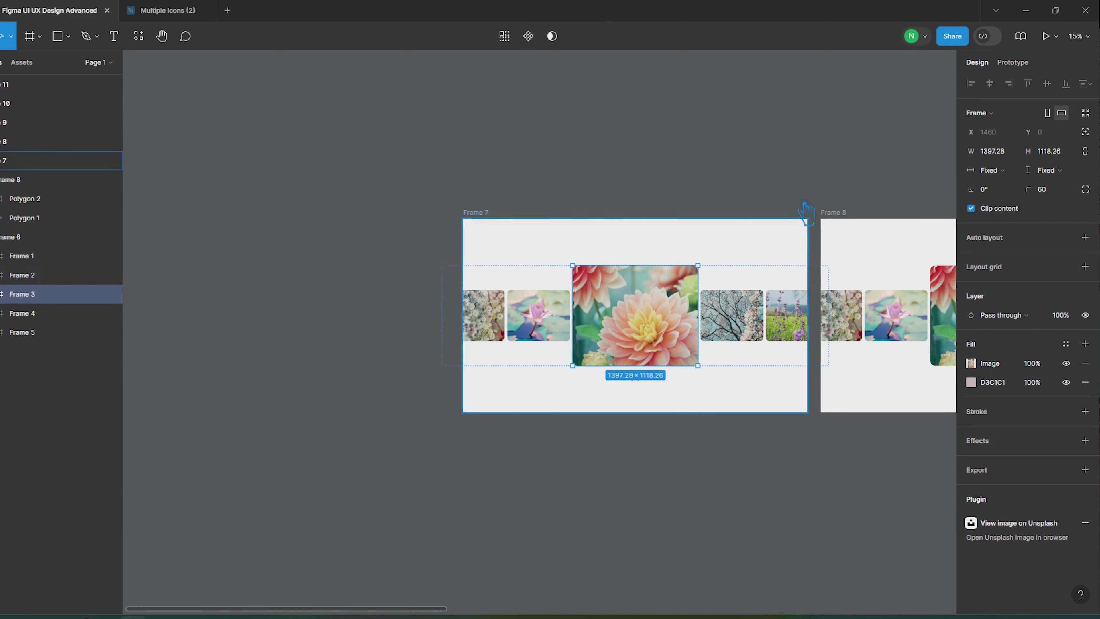
{"action": "left_click", "coordinate": [1011, 157]}
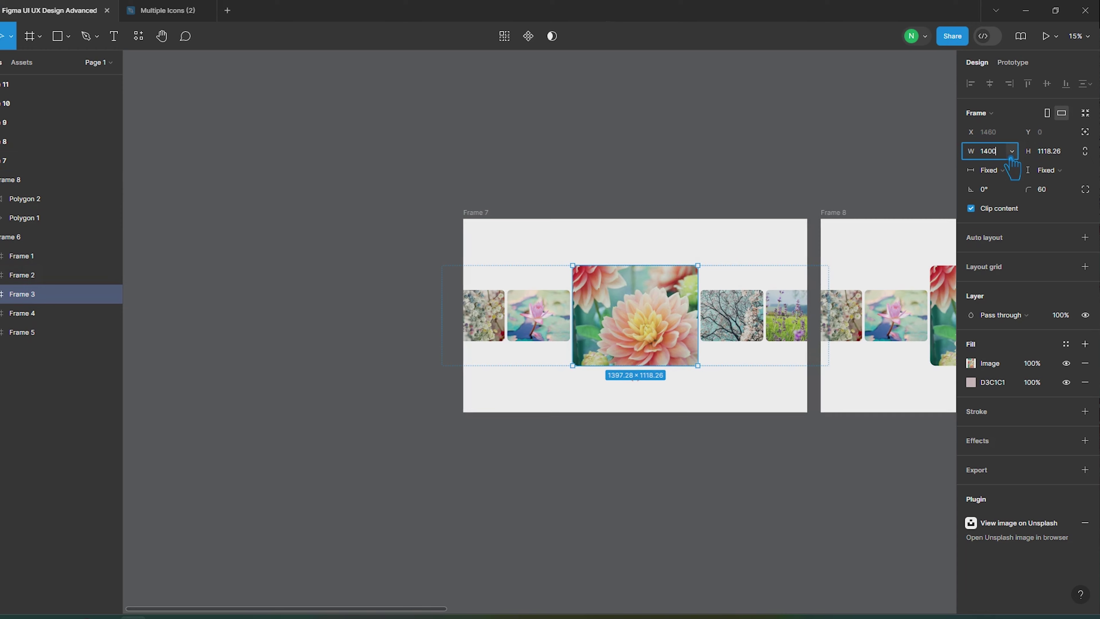
{"action": "type", "text": "1400"}
{"action": "key", "text": "Return"}
{"action": "left_click", "coordinate": [1065, 158]}
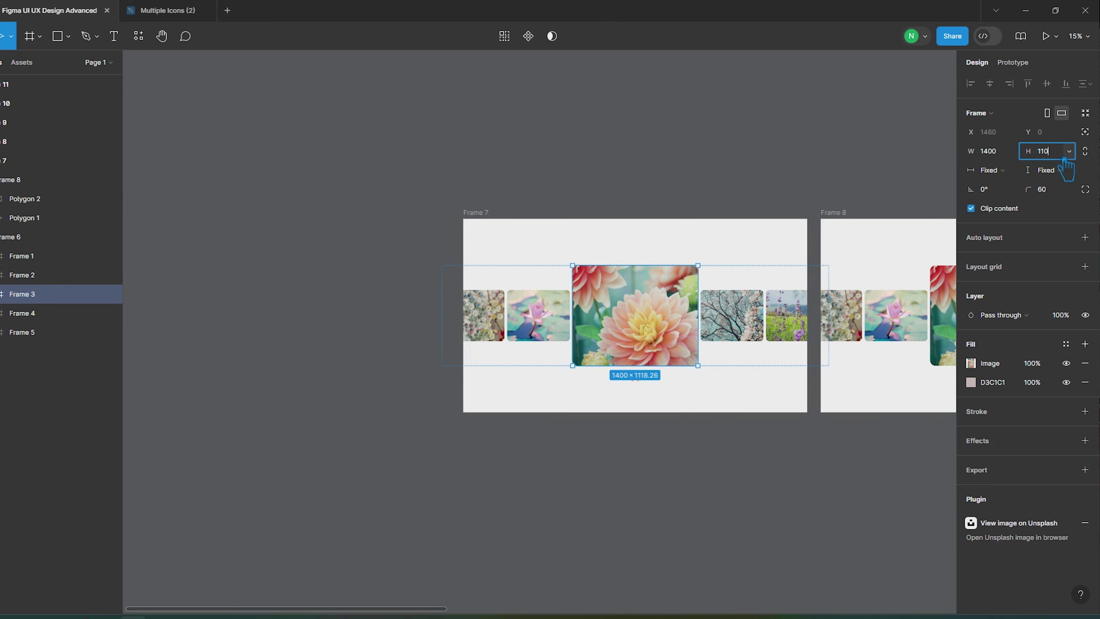
{"action": "type", "text": "1100"}
{"action": "key", "text": "Return"}
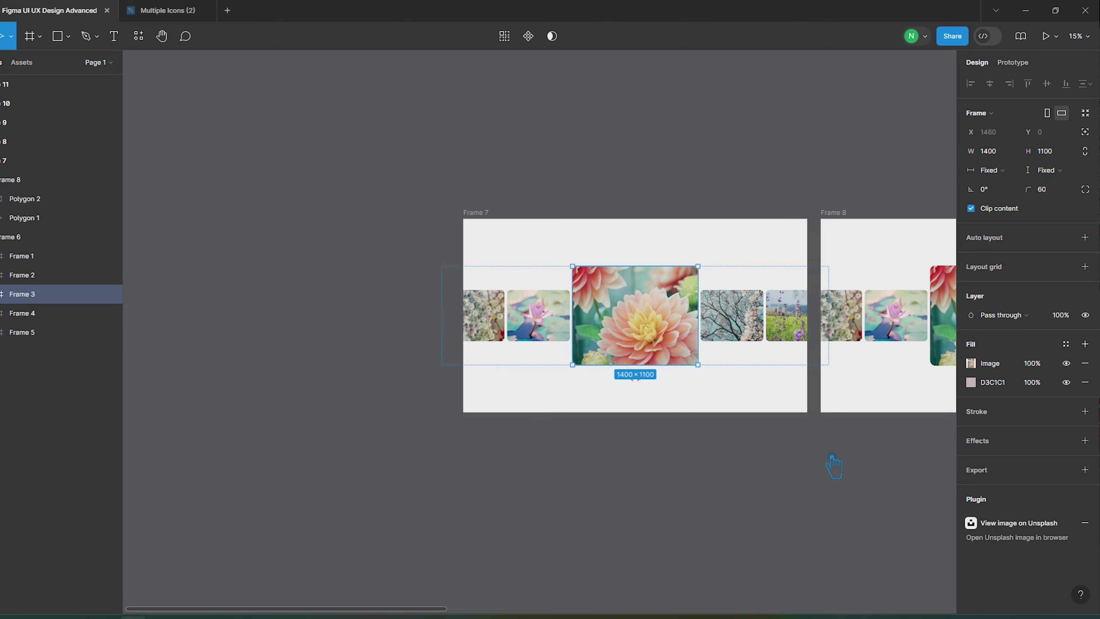
{"action": "left_click", "coordinate": [834, 466]}
Select the centre flower images in Frames 8 to 11 together and set their size to 1400 × 1100
{"action": "scroll", "coordinate": [719, 474], "scroll_direction": "right", "scroll_amount": 5}
{"action": "scroll", "coordinate": [307, 400], "scroll_direction": "down", "scroll_amount": 4}
{"action": "left_click", "coordinate": [303, 362]}
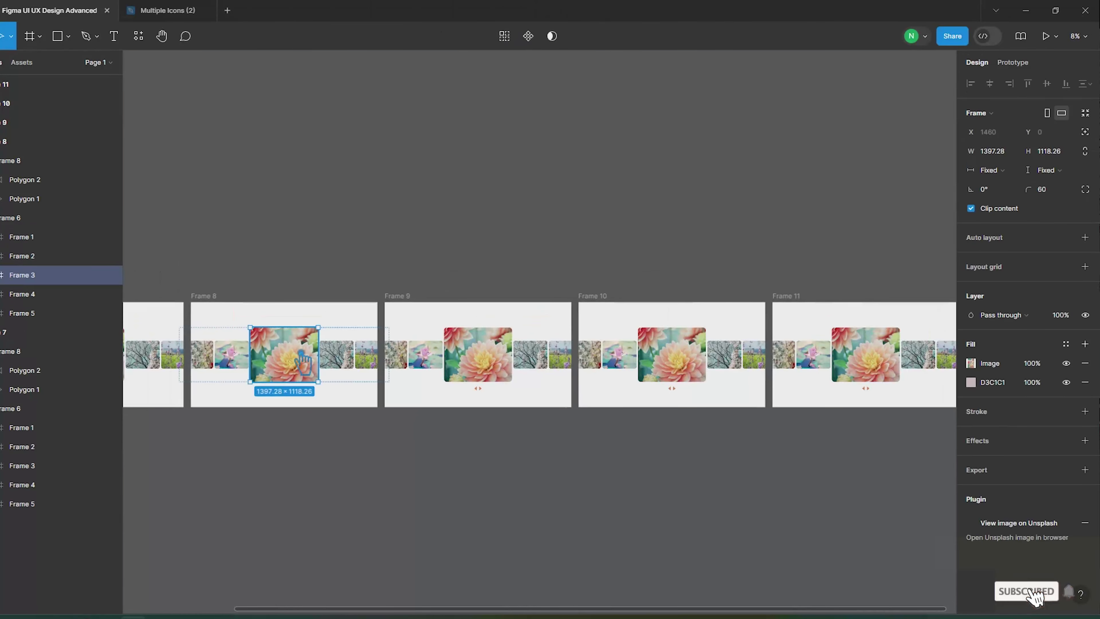
{"action": "left_click", "coordinate": [481, 364], "text": "shift"}
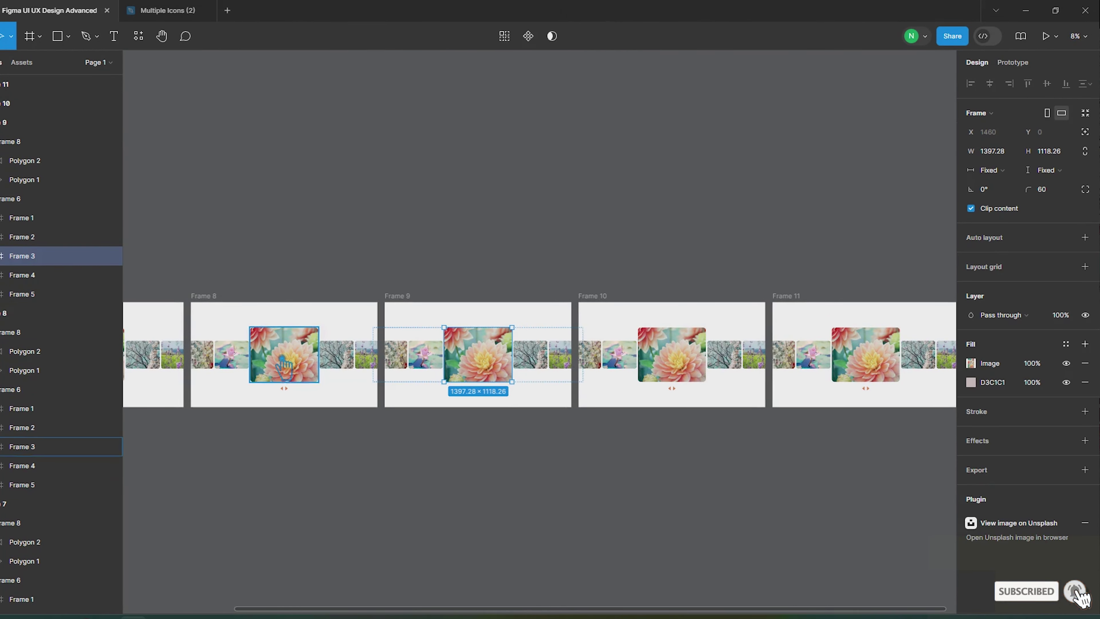
{"action": "left_click", "coordinate": [694, 359], "text": "shift"}
{"action": "left_click", "coordinate": [866, 355], "text": "shift"}
{"action": "left_click", "coordinate": [996, 151]}
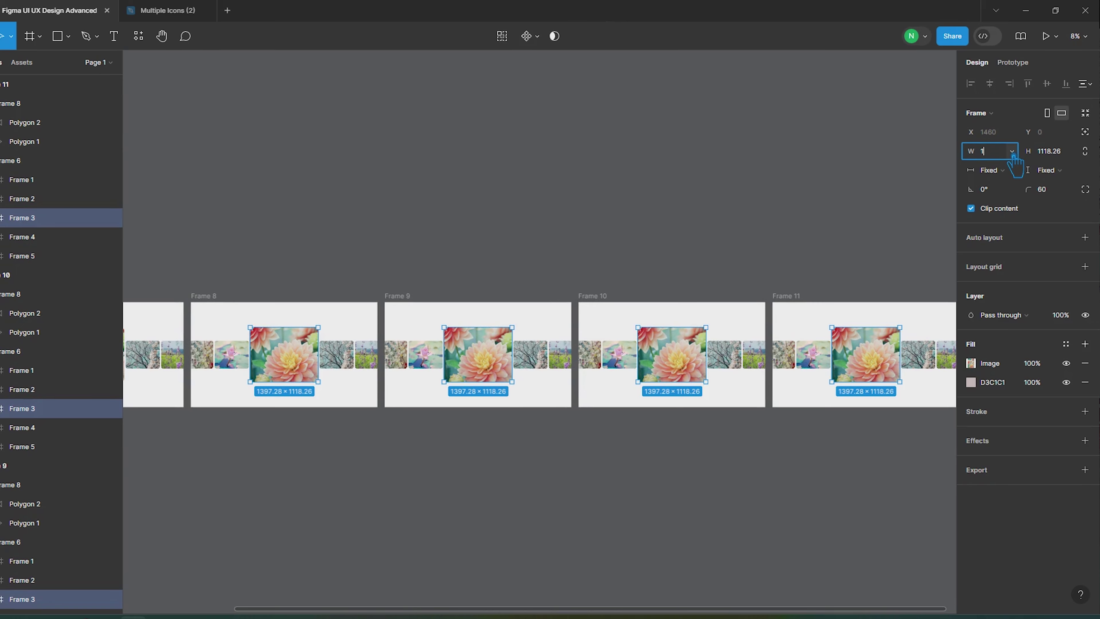
{"action": "left_click", "coordinate": [1059, 156]}
{"action": "type", "text": "1"}
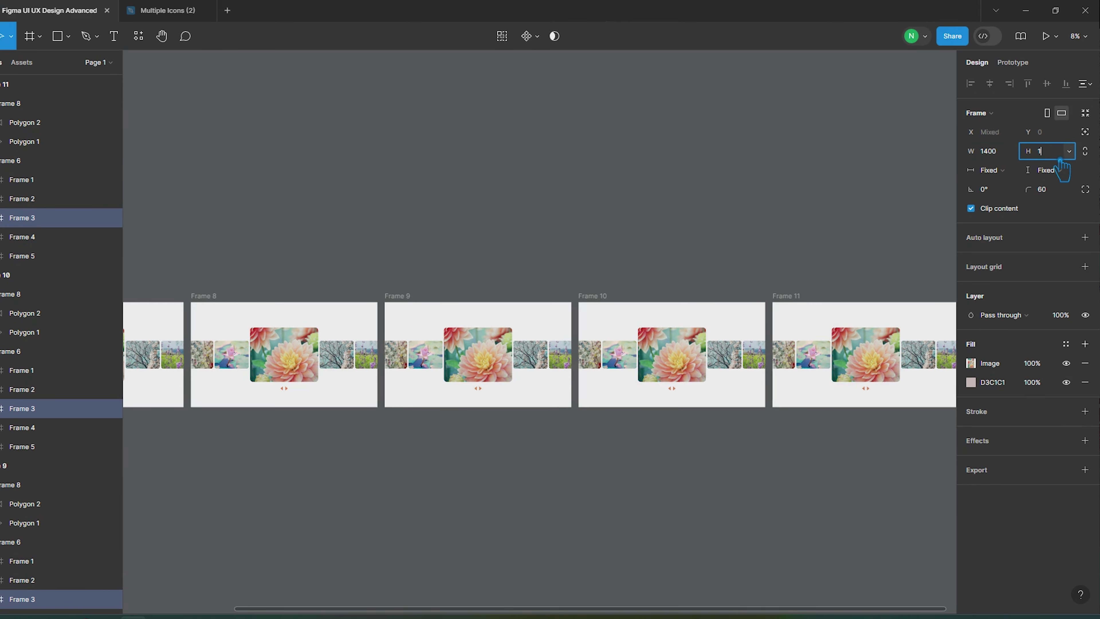
{"action": "type", "text": "100"}
{"action": "key", "text": "Return"}
{"action": "left_click", "coordinate": [536, 469]}
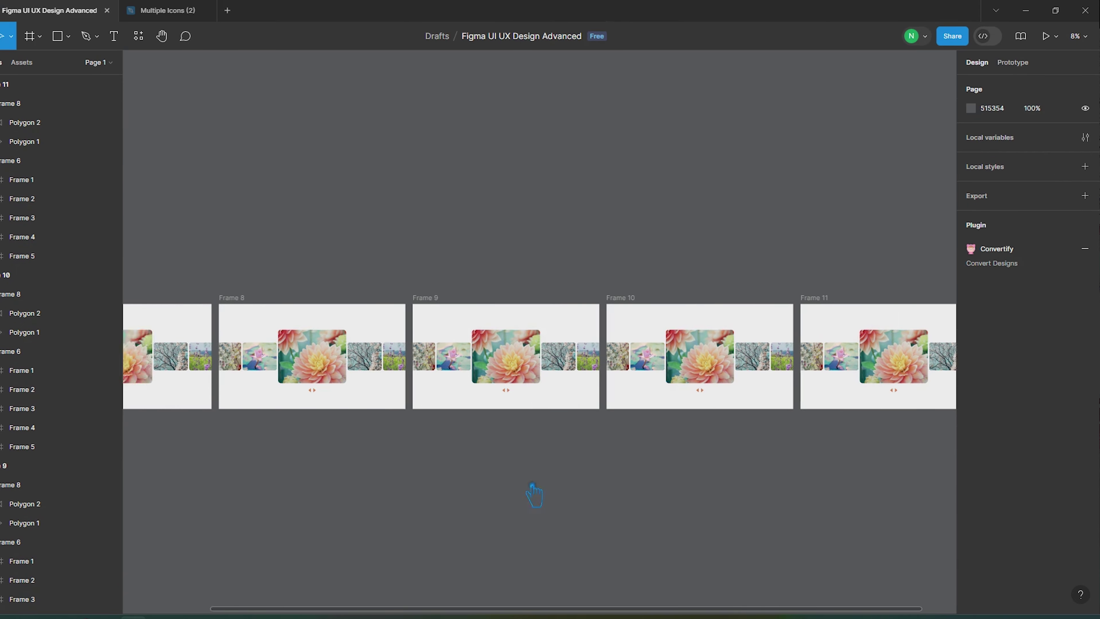
Move Frame 8's whole image row further left within the frame, to X -648
{"action": "scroll", "coordinate": [536, 491], "scroll_direction": "up", "scroll_amount": 5}
{"action": "scroll", "coordinate": [641, 407], "scroll_direction": "up", "scroll_amount": 3}
{"action": "left_click", "coordinate": [632, 289]}
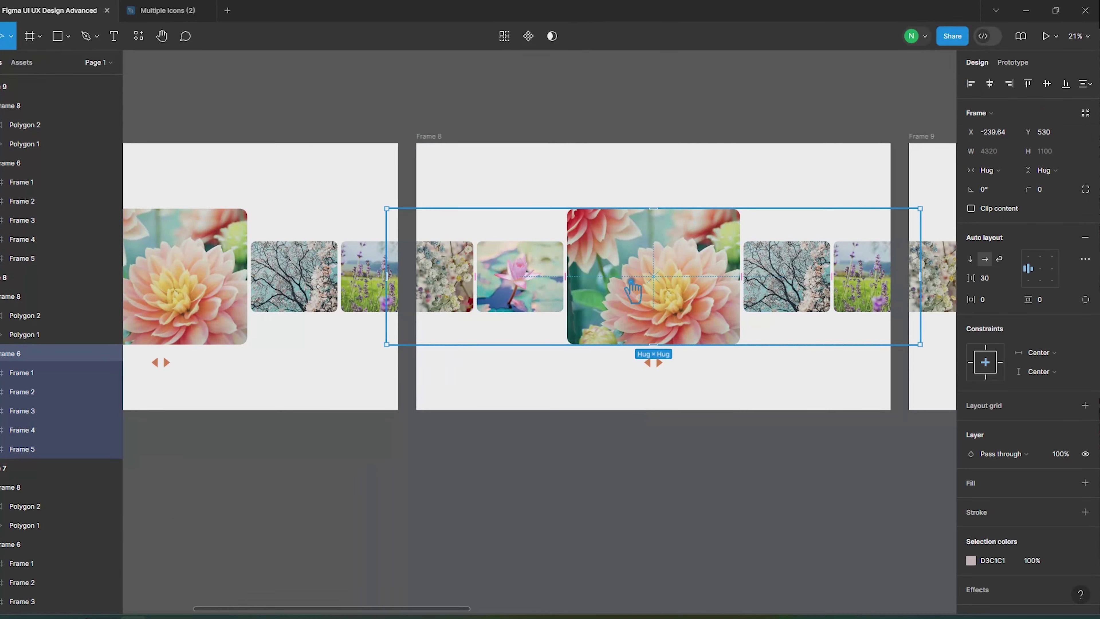
{"action": "left_click", "coordinate": [631, 280]}
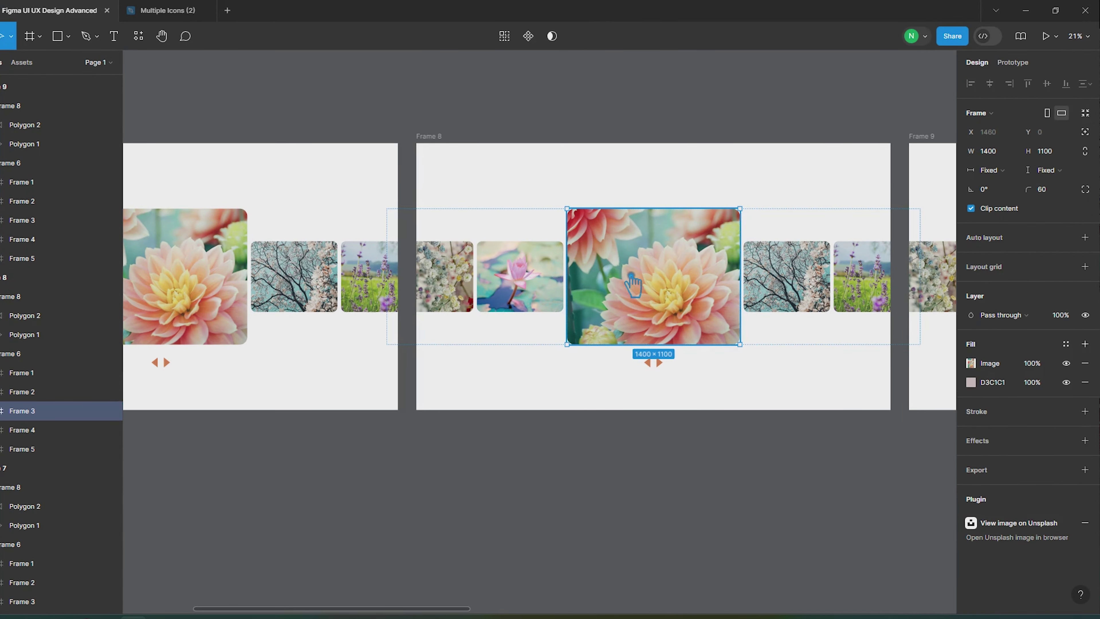
{"action": "scroll", "coordinate": [633, 284], "scroll_direction": "down", "scroll_amount": 3}
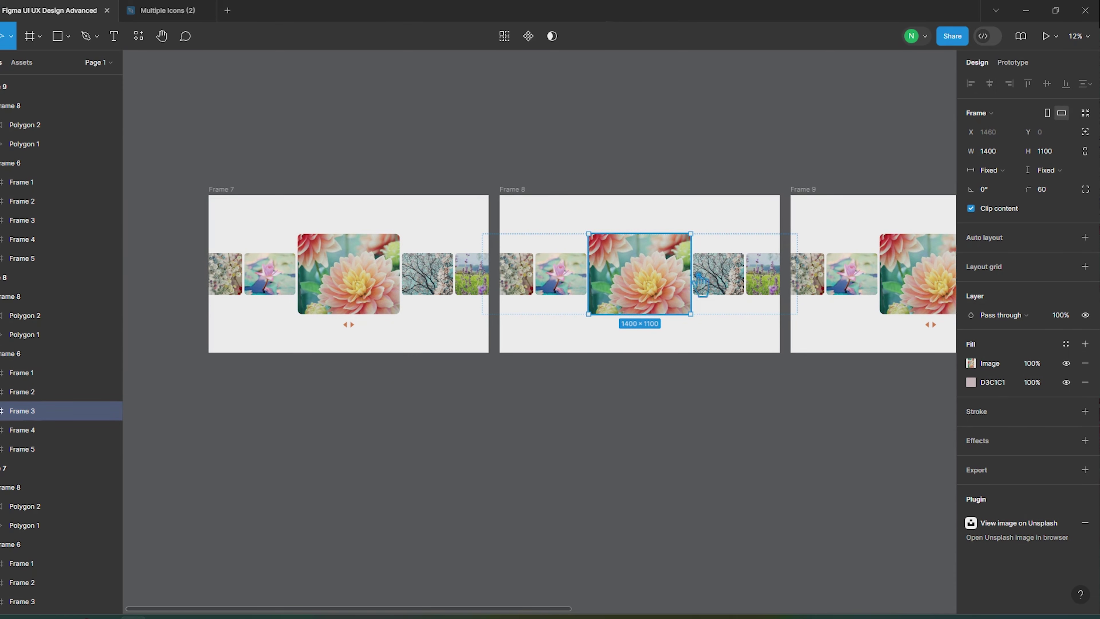
{"action": "mouse_move", "coordinate": [721, 276]}
{"action": "left_mouse_down"}
{"action": "mouse_move", "coordinate": [669, 281]}
{"action": "mouse_move", "coordinate": [732, 281]}
{"action": "left_mouse_up"}
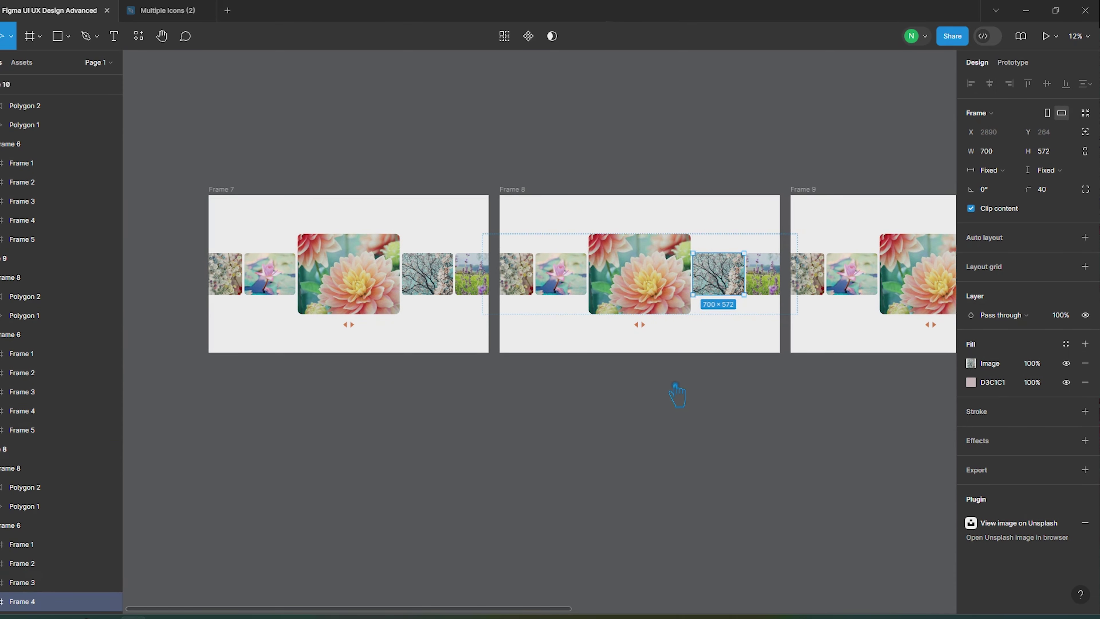
{"action": "left_click", "coordinate": [669, 284]}
{"action": "left_click_drag", "start_coordinate": [668, 275], "coordinate": [648, 276]}
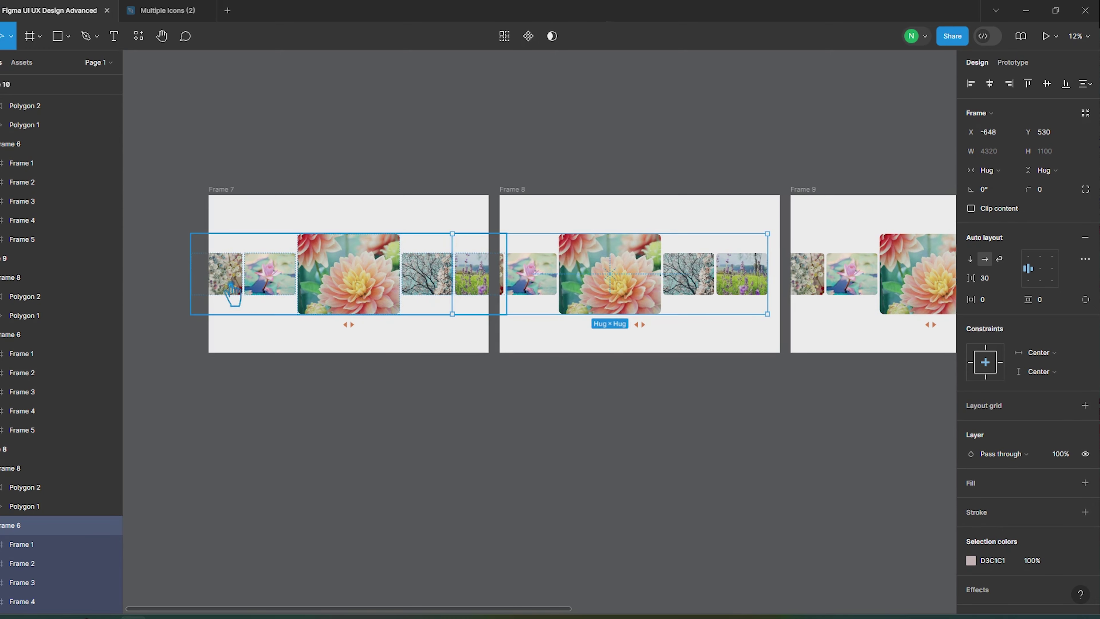
Duplicate the first blossom image of Frame 7's row onto the end of Frame 8's image row
{"action": "double_click", "coordinate": [232, 295]}
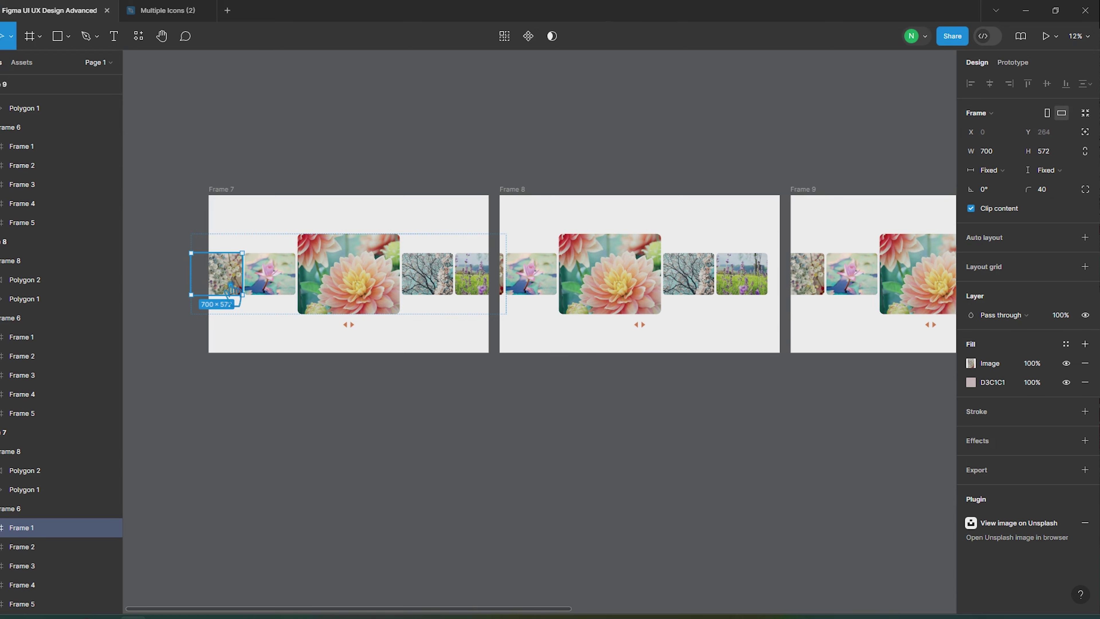
{"action": "left_click_drag", "start_coordinate": [229, 292], "coordinate": [757, 327]}
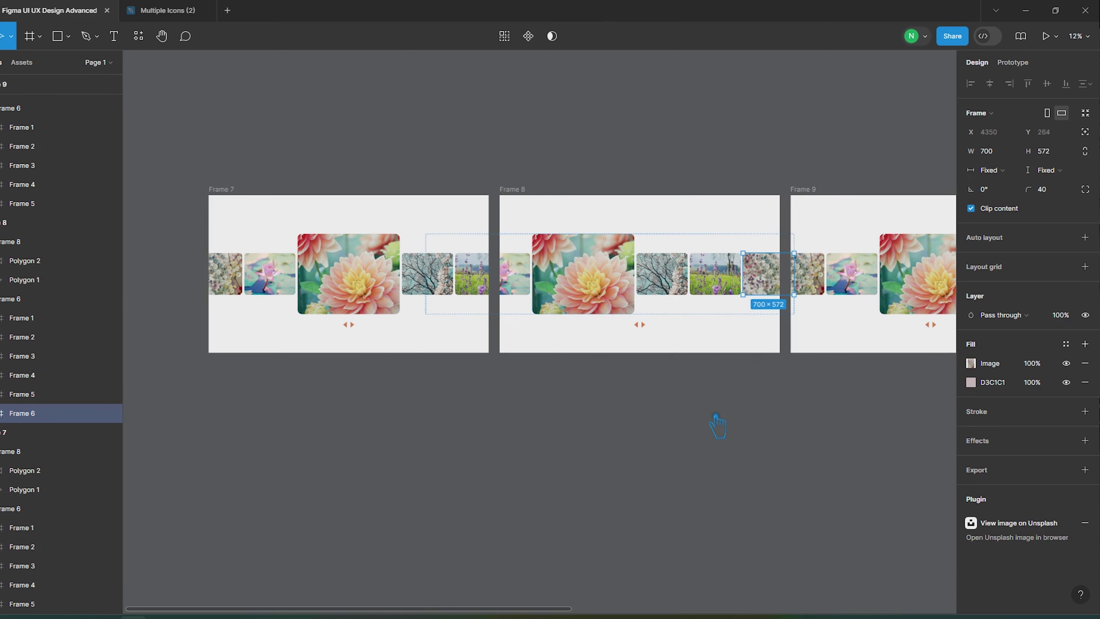
{"action": "left_click", "coordinate": [717, 424]}
Shrink the large flower image in Frame 8 to 700 × 572
{"action": "left_click", "coordinate": [534, 291]}
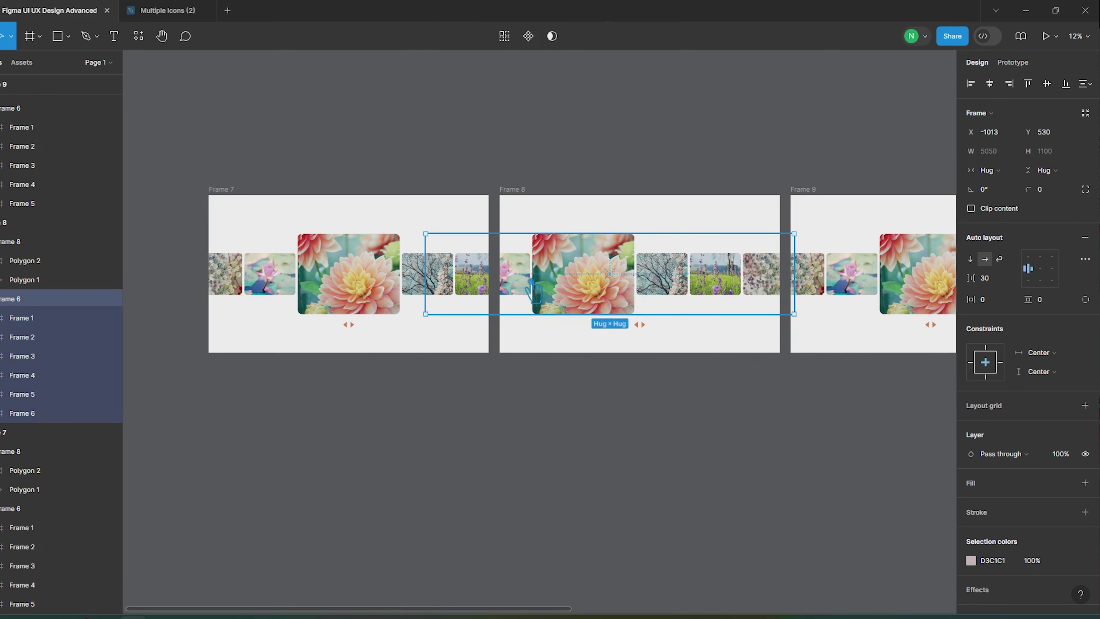
{"action": "left_click", "coordinate": [529, 288]}
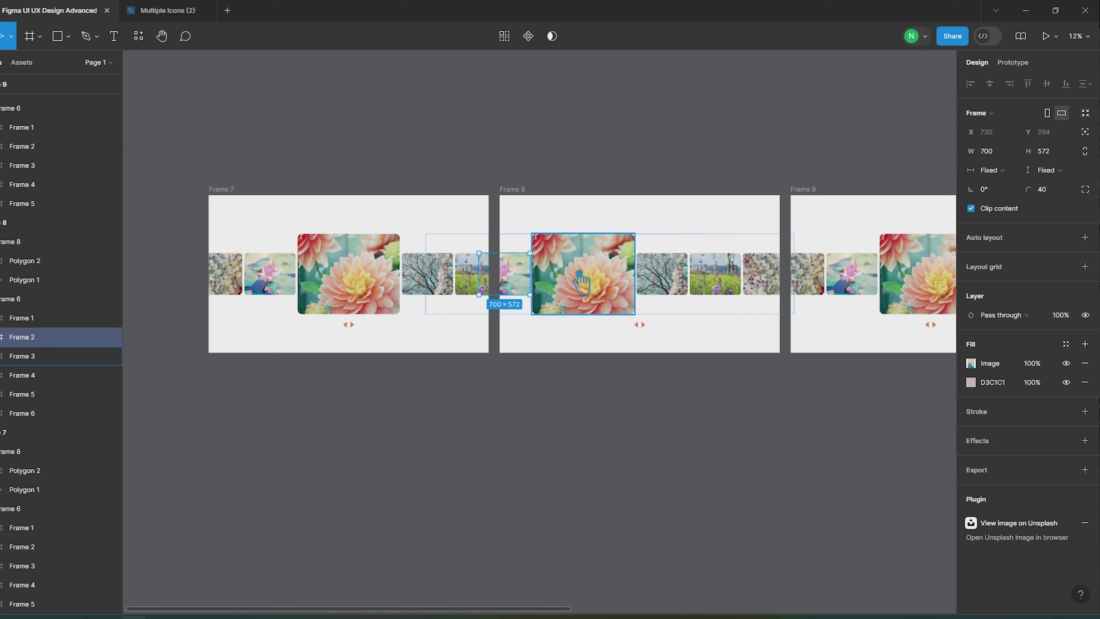
{"action": "left_click", "coordinate": [581, 281]}
{"action": "left_click", "coordinate": [1002, 151]}
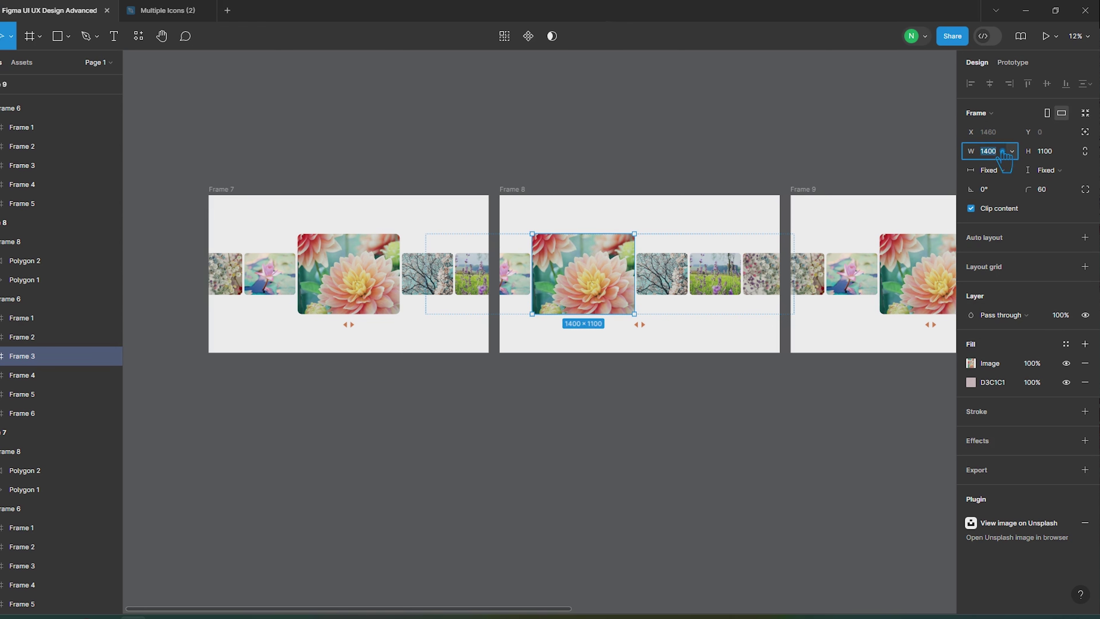
{"action": "type", "text": "700"}
{"action": "left_click", "coordinate": [1062, 159]}
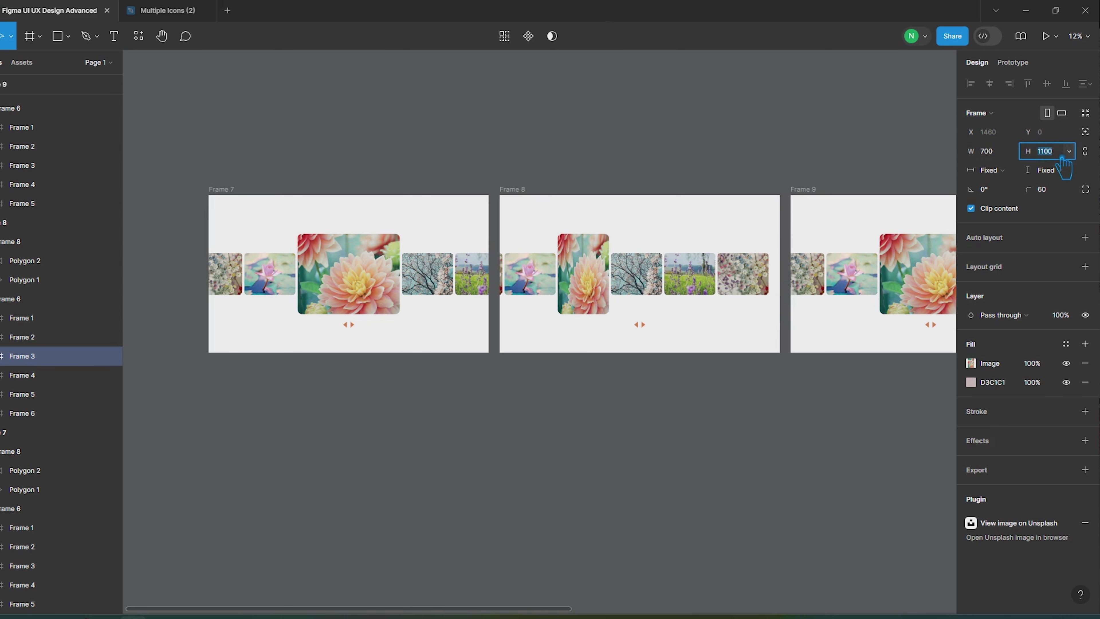
{"action": "type", "text": "572"}
{"action": "key", "text": "Return"}
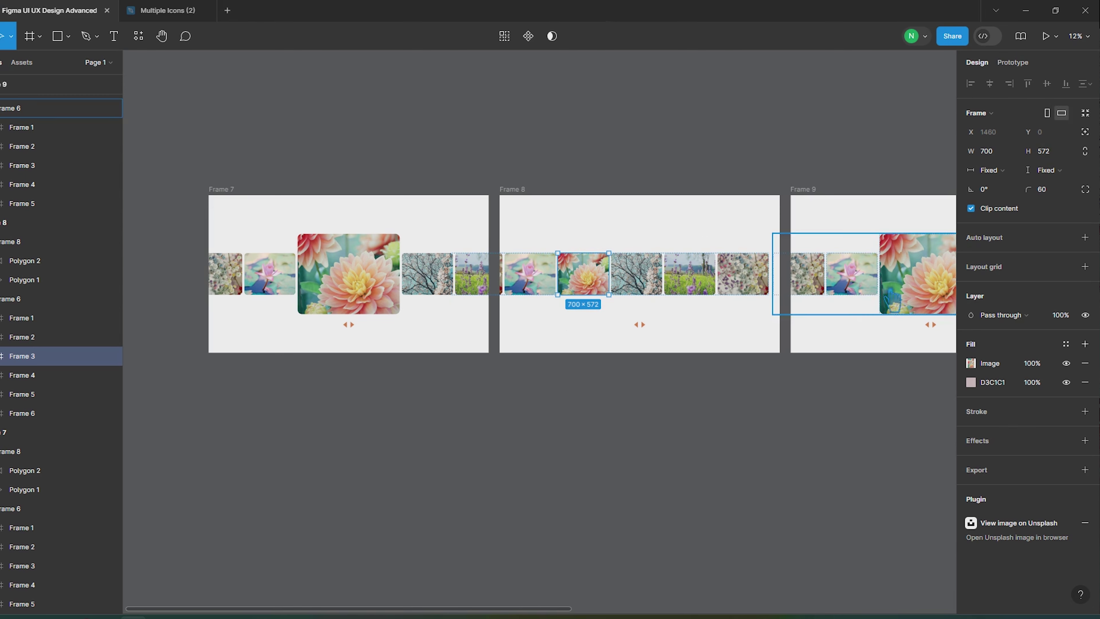
Enlarge the tree image in Frame 8 to 1400 × 1100, matching the centre flower image in Frame 7
{"action": "left_click", "coordinate": [622, 284]}
{"action": "left_click", "coordinate": [379, 287]}
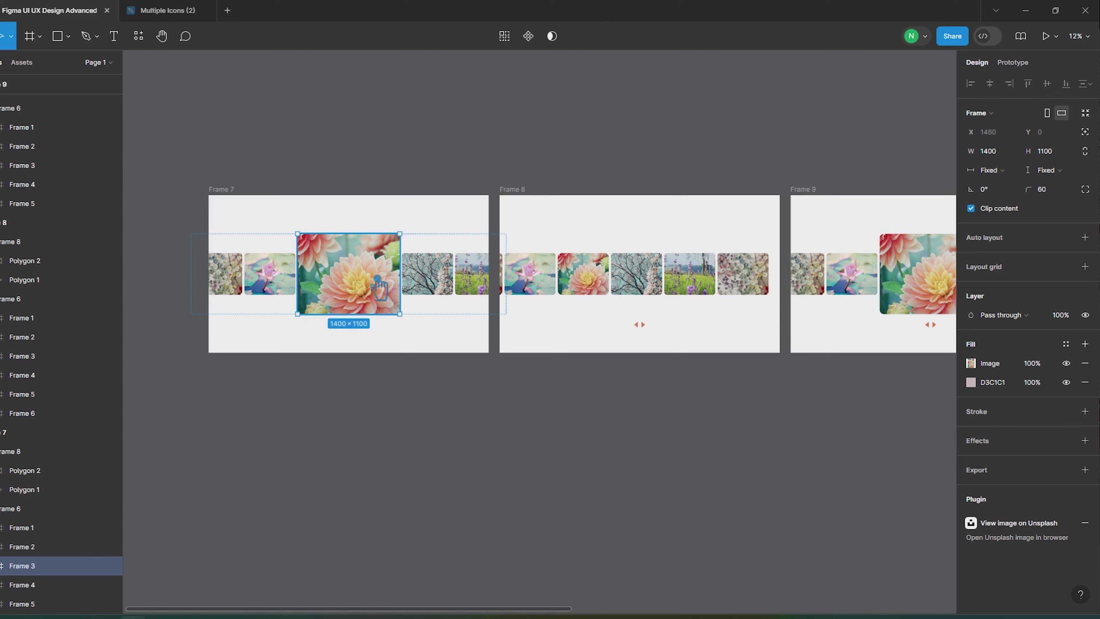
{"action": "left_click", "coordinate": [636, 273]}
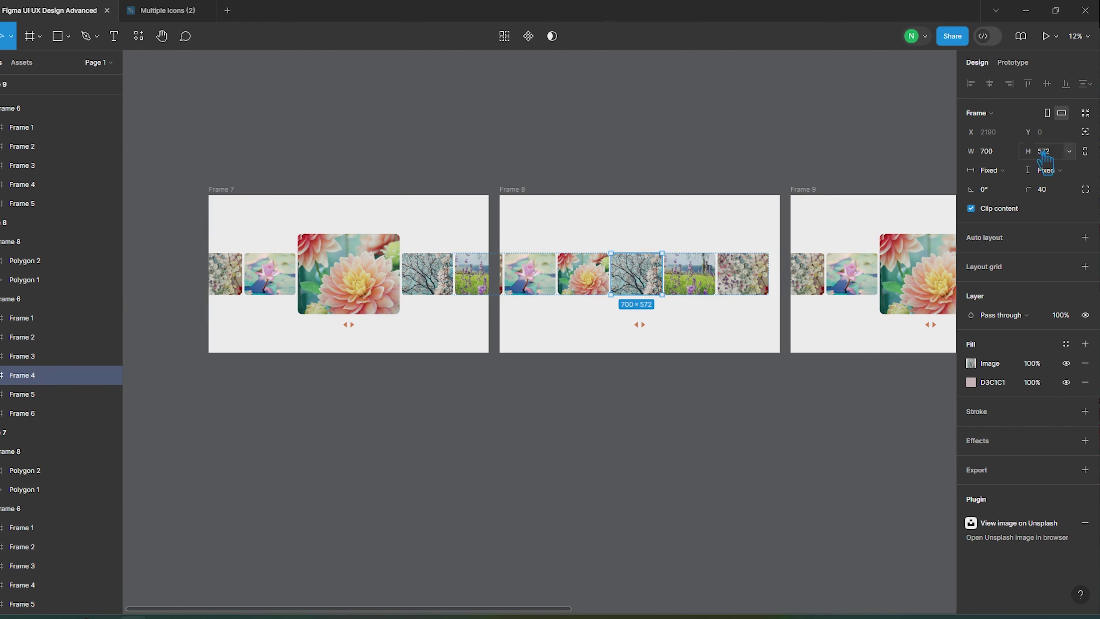
{"action": "left_click", "coordinate": [996, 151]}
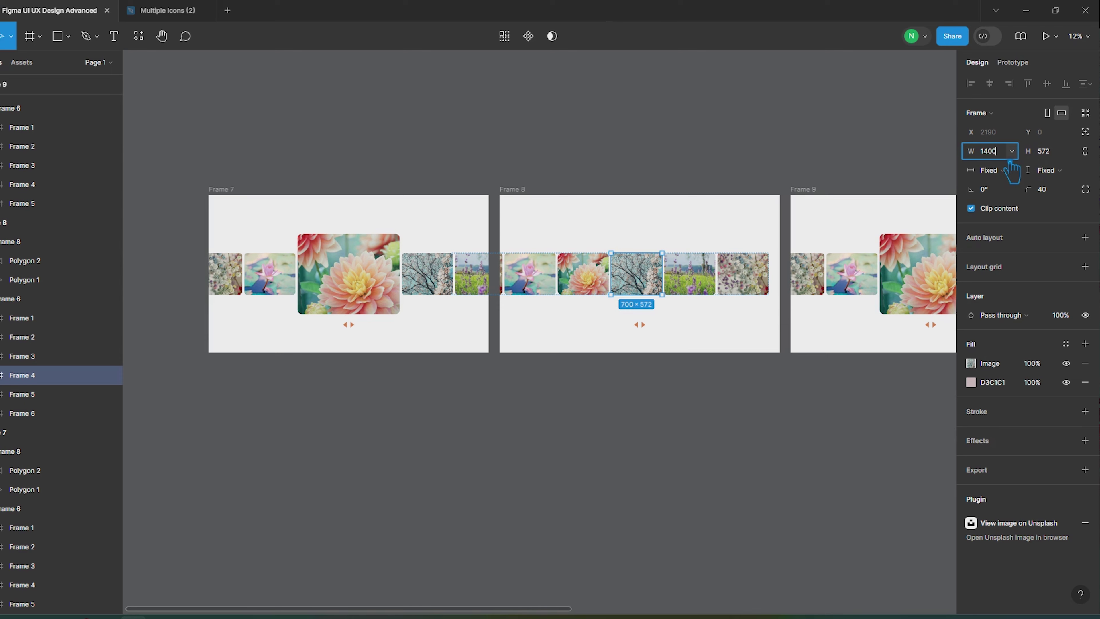
{"action": "left_click", "coordinate": [1062, 162]}
{"action": "type", "text": "1100"}
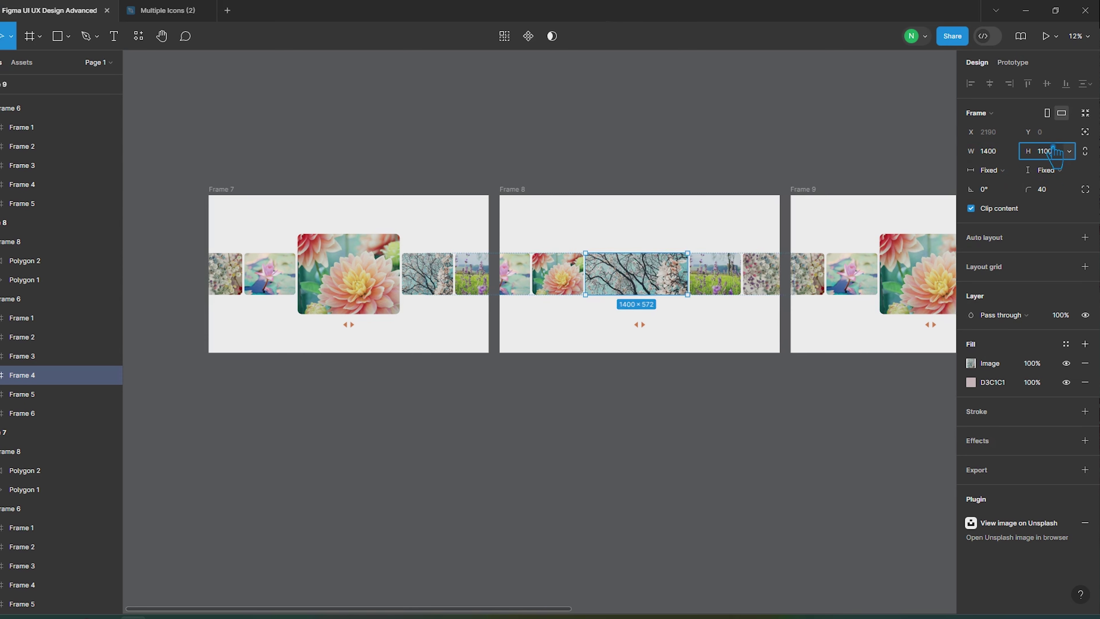
{"action": "key", "text": "Return"}
{"action": "left_click", "coordinate": [690, 390]}
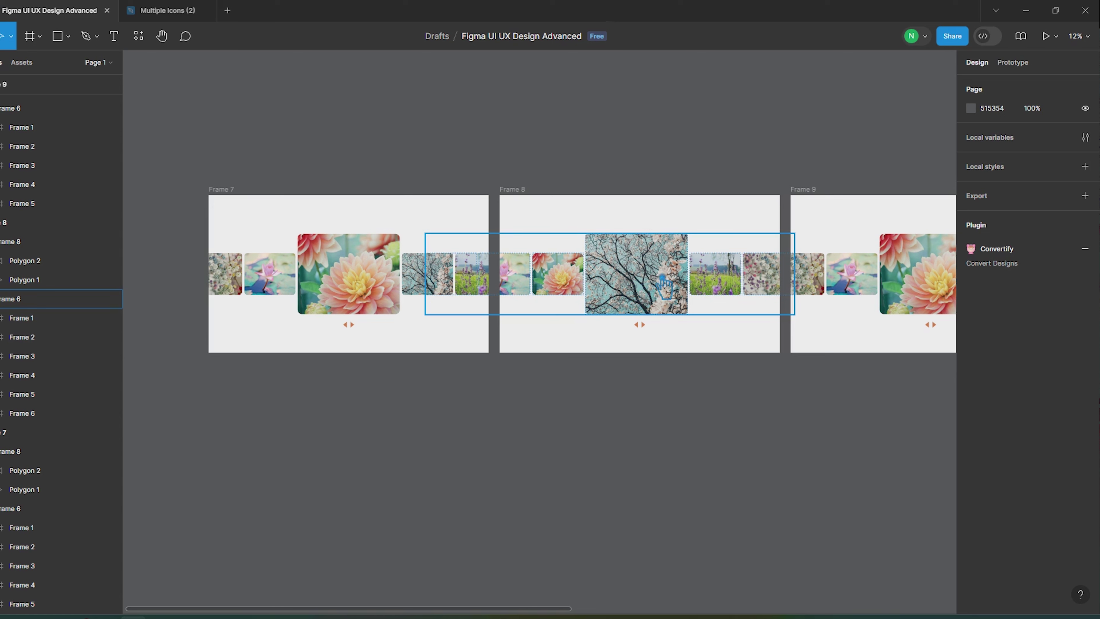
Select Frames 9, 10 and 11 together and delete them
{"action": "left_click_drag", "start_coordinate": [722, 418], "coordinate": [560, 410]}
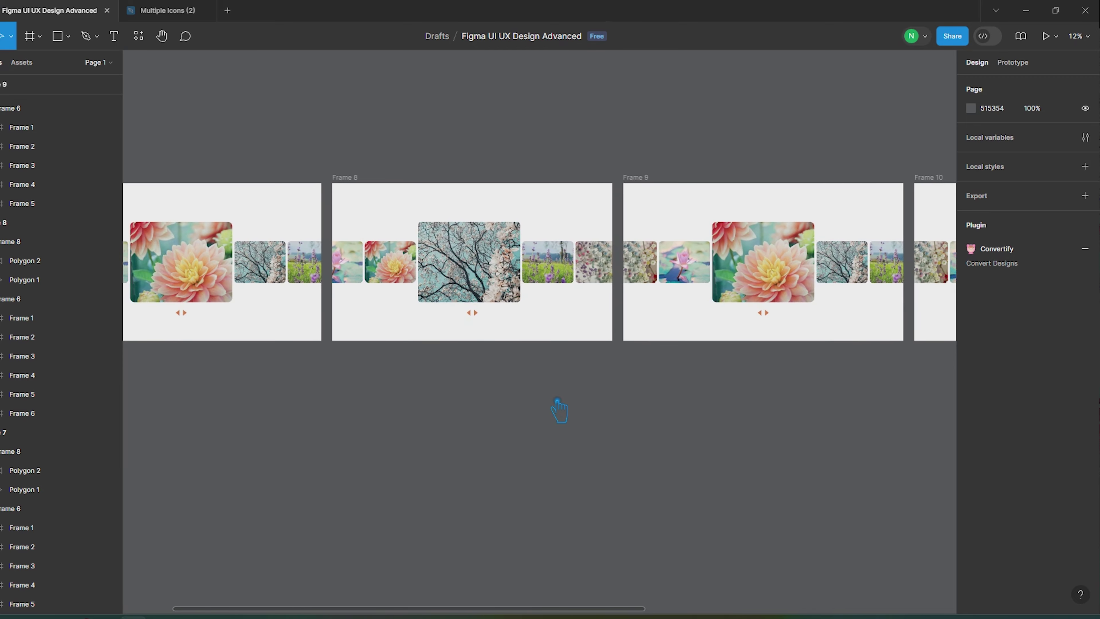
{"action": "left_click", "coordinate": [772, 269]}
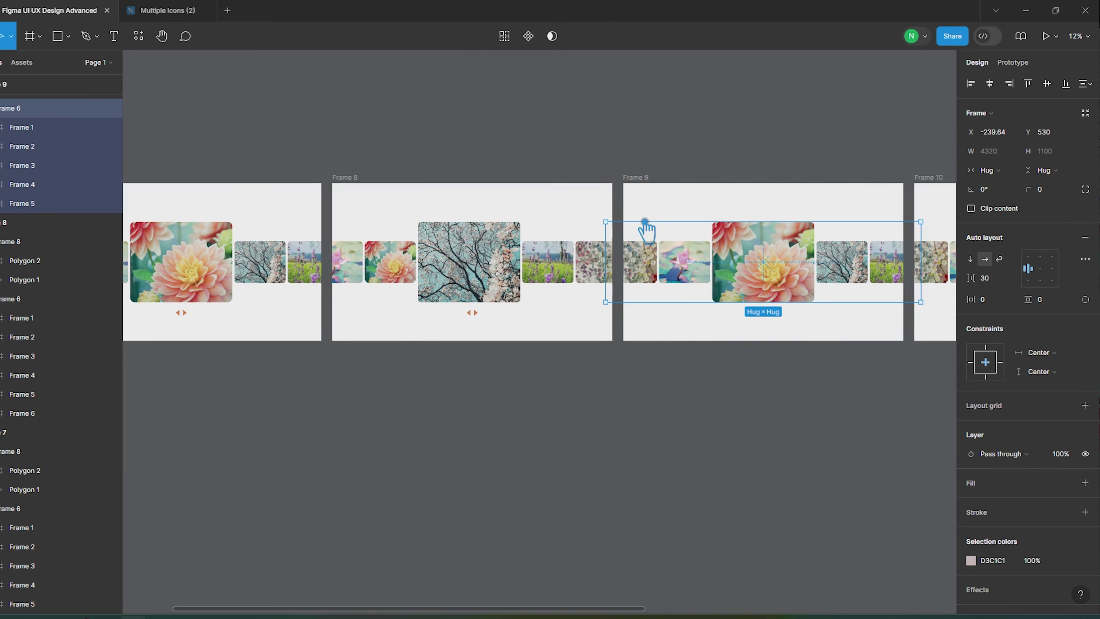
{"action": "scroll", "coordinate": [643, 234], "scroll_direction": "down", "scroll_amount": 5}
{"action": "left_click_drag", "start_coordinate": [833, 395], "coordinate": [336, 213]}
{"action": "key", "text": "Delete"}
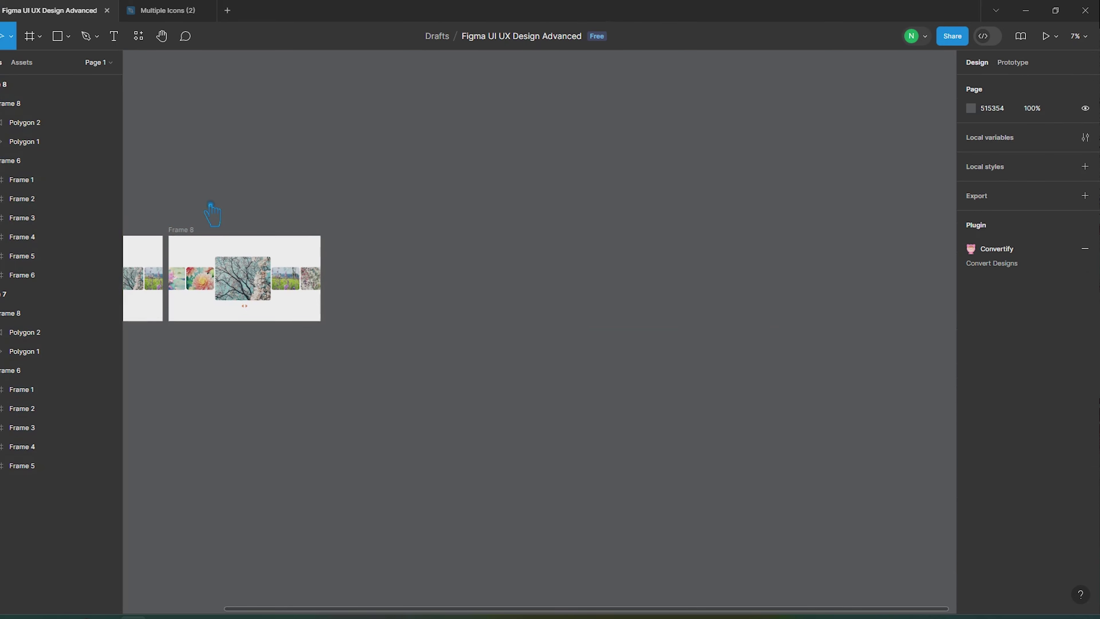
Duplicate the updated Frame 8 to its right, keeping a gap of 150 between the frames
{"action": "scroll", "coordinate": [211, 216], "scroll_direction": "left", "scroll_amount": 3}
{"action": "scroll", "coordinate": [304, 245], "scroll_direction": "up", "scroll_amount": 3}
{"action": "left_click_drag", "start_coordinate": [317, 271], "coordinate": [560, 265]}
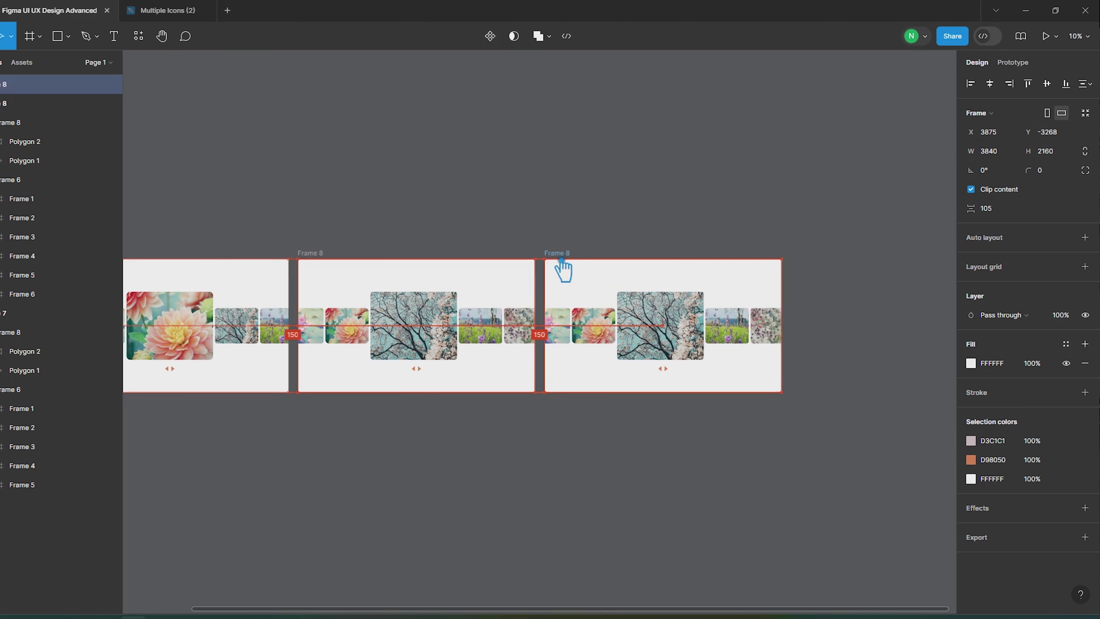
{"action": "left_click", "coordinate": [666, 498]}
Add a copy of the pink water lily image to the end of Frame 9's image row
{"action": "left_click", "coordinate": [667, 334]}
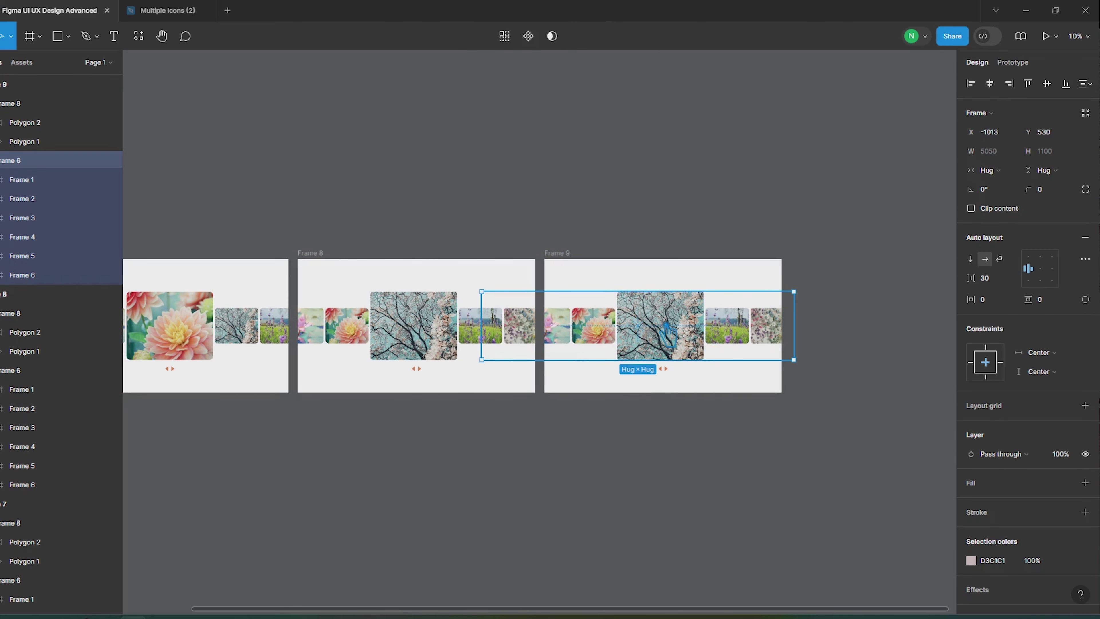
{"action": "scroll", "coordinate": [664, 509], "scroll_direction": "left", "scroll_amount": 5}
{"action": "left_click_drag", "start_coordinate": [774, 502], "coordinate": [688, 503]}
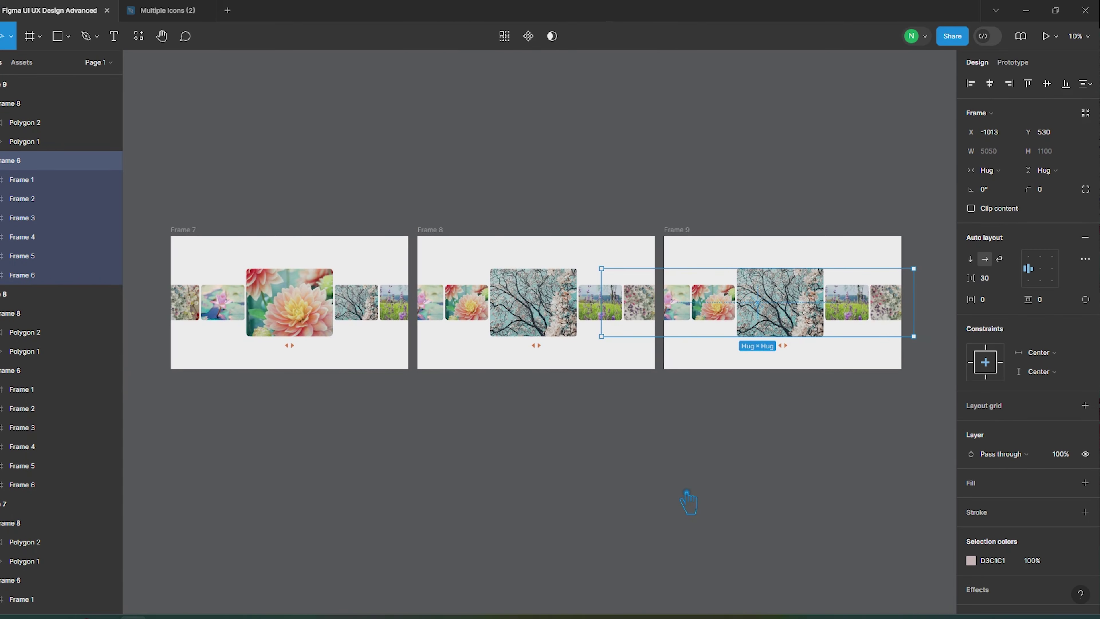
{"action": "double_click", "coordinate": [237, 307]}
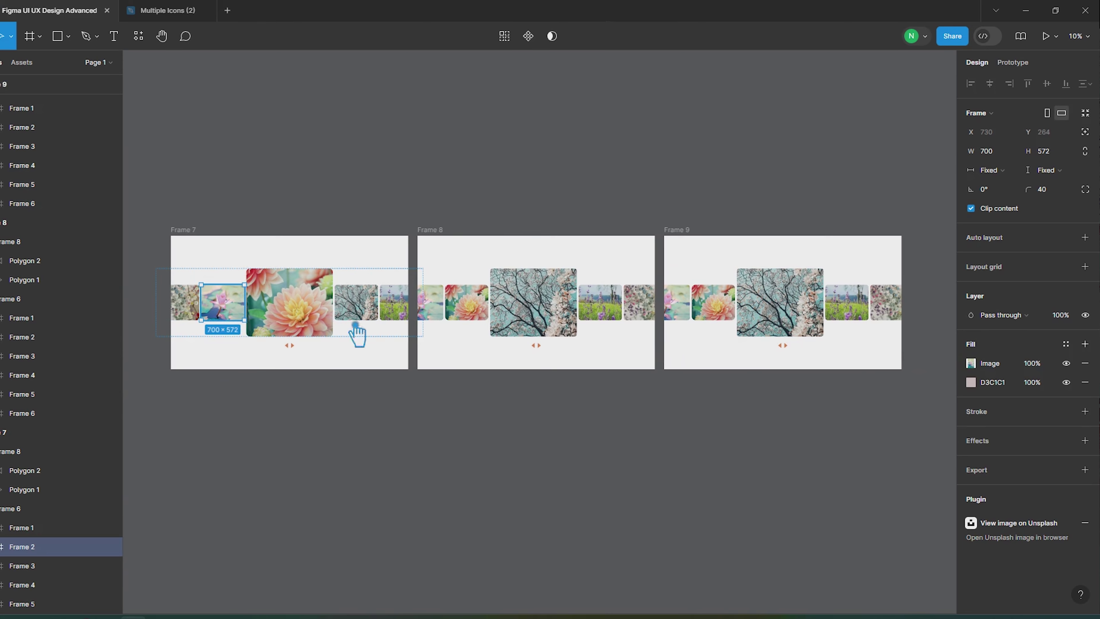
{"action": "scroll", "coordinate": [810, 455], "scroll_direction": "right", "scroll_amount": 4}
{"action": "double_click", "coordinate": [507, 315]}
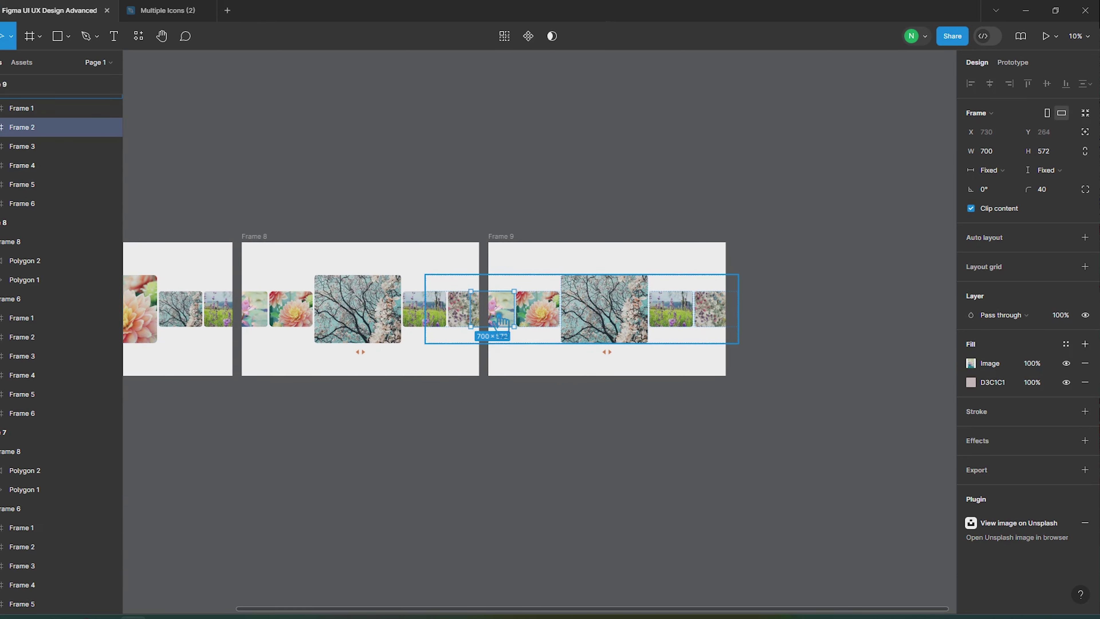
{"action": "left_click_drag", "start_coordinate": [507, 321], "coordinate": [744, 325]}
{"action": "left_click", "coordinate": [364, 454]}
{"action": "scroll", "coordinate": [370, 220], "scroll_direction": "down", "scroll_amount": 1}
{"action": "double_click", "coordinate": [490, 297]}
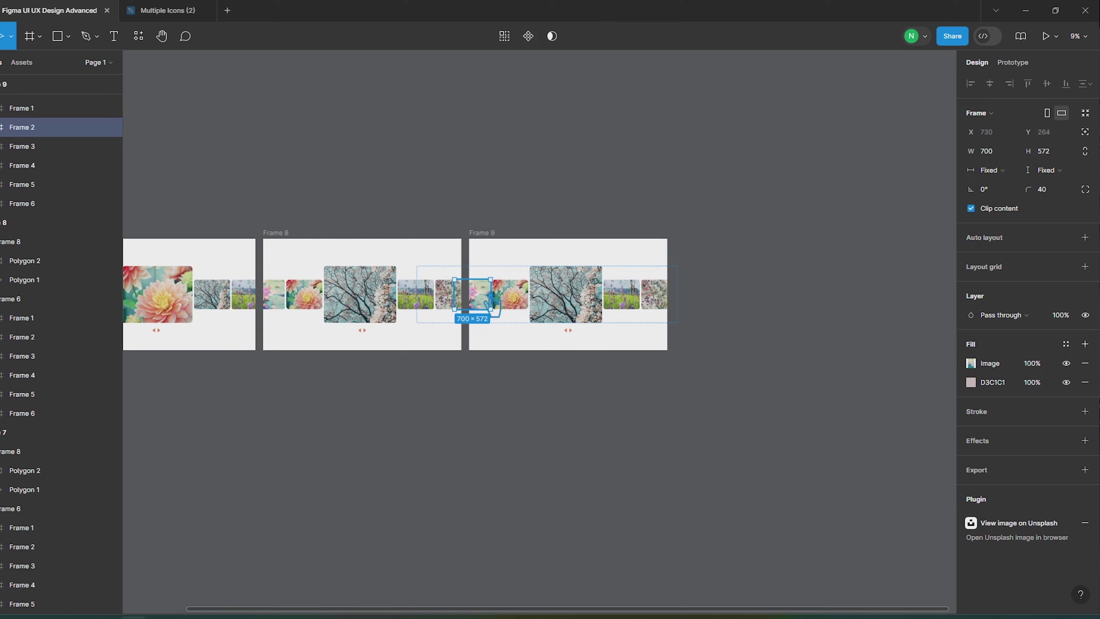
{"action": "left_click_drag", "start_coordinate": [492, 306], "coordinate": [675, 304]}
{"action": "left_click", "coordinate": [550, 394]}
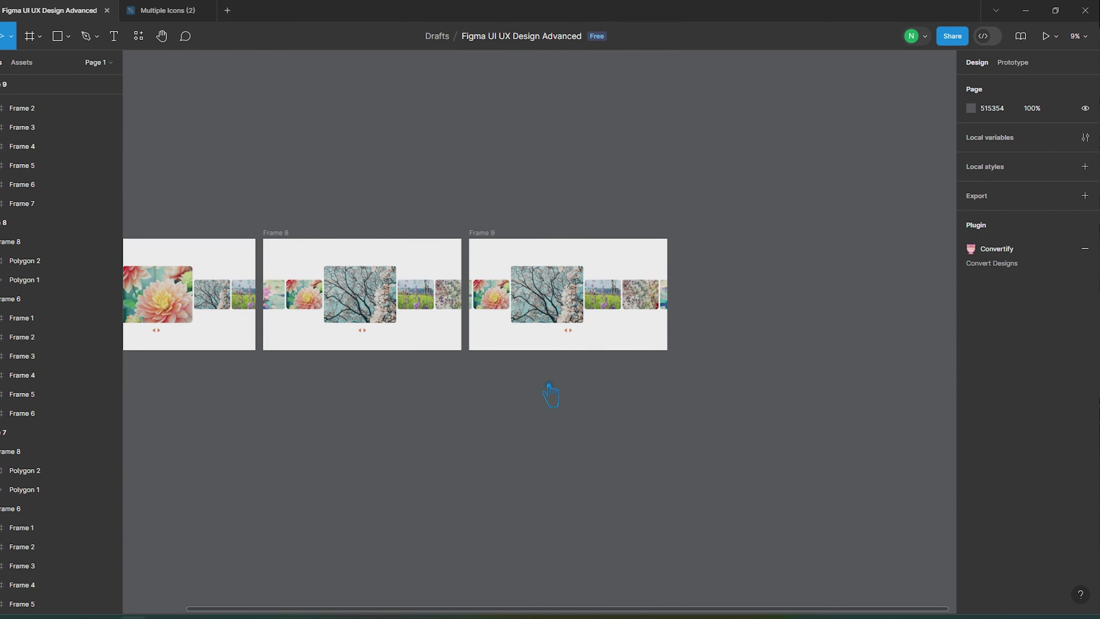
Shrink the large tree image in Frame 9 to 700 × 572, matching the small images beside it
{"action": "double_click", "coordinate": [565, 299]}
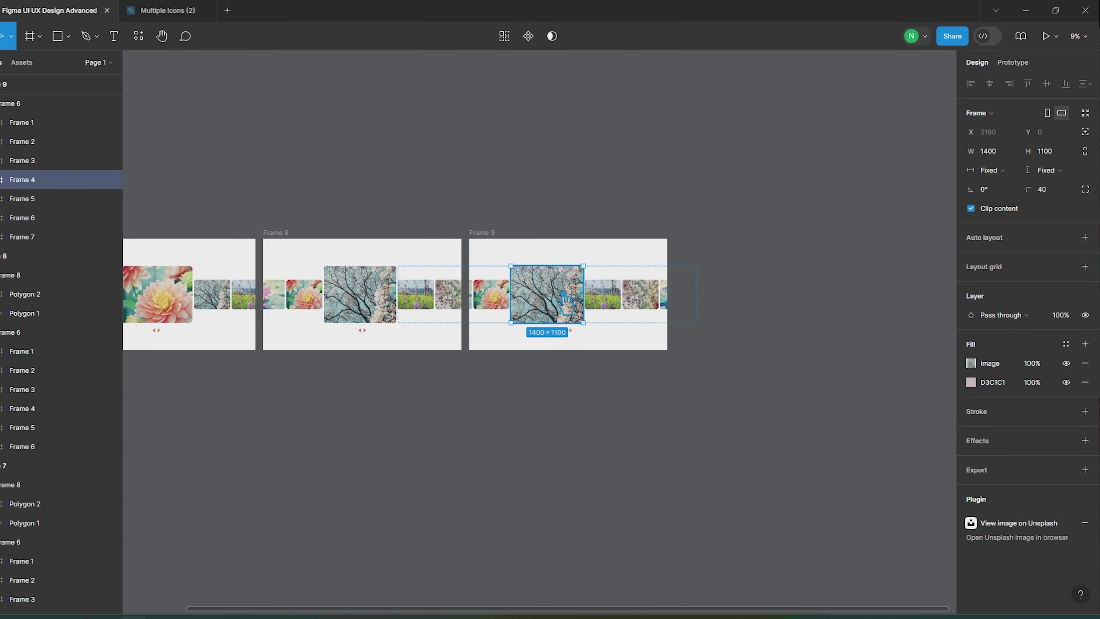
{"action": "double_click", "coordinate": [427, 299]}
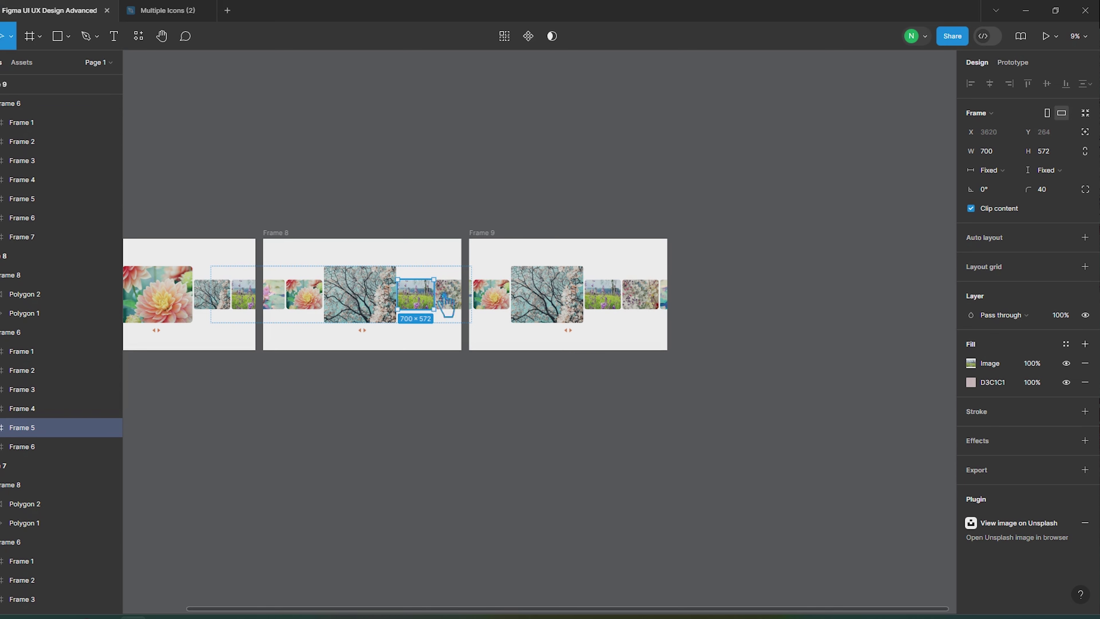
{"action": "double_click", "coordinate": [498, 303]}
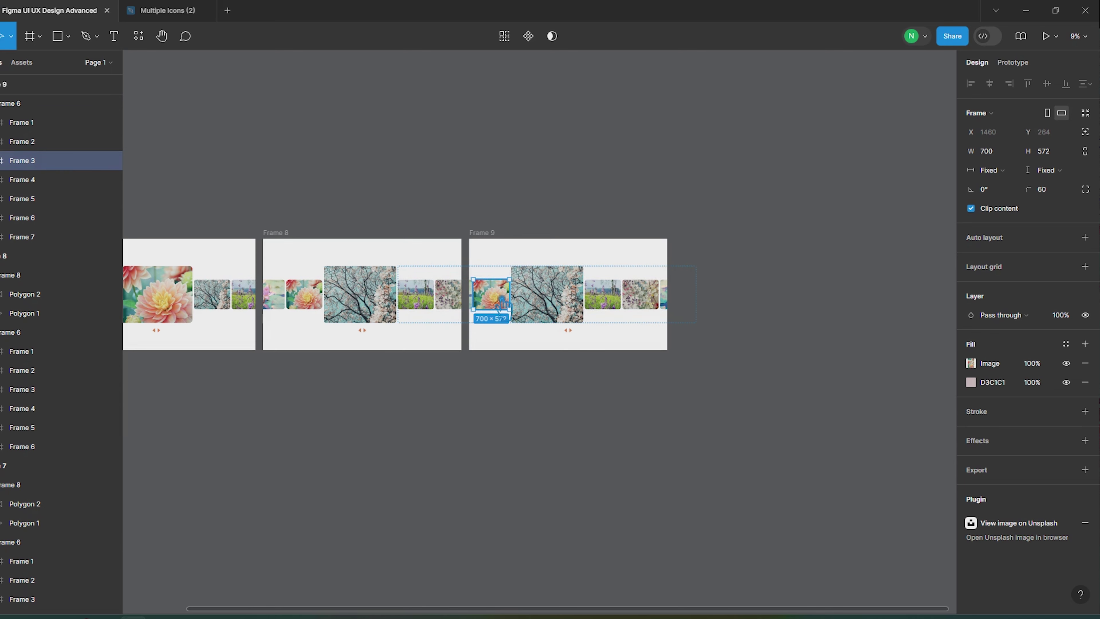
{"action": "left_click", "coordinate": [533, 299]}
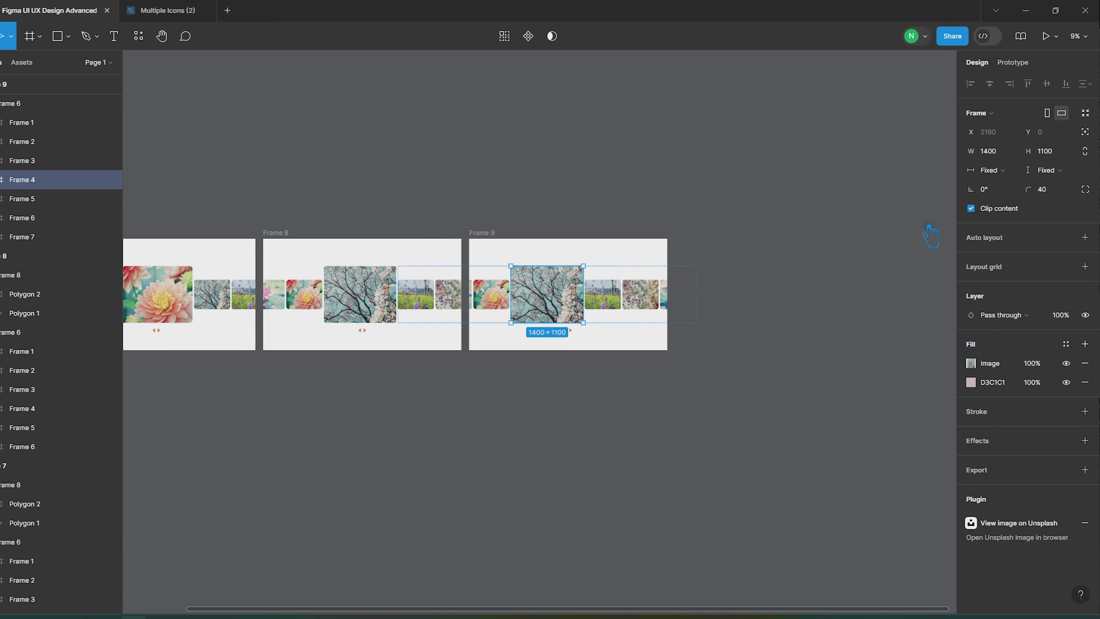
{"action": "left_click", "coordinate": [1002, 154]}
{"action": "type", "text": "7"}
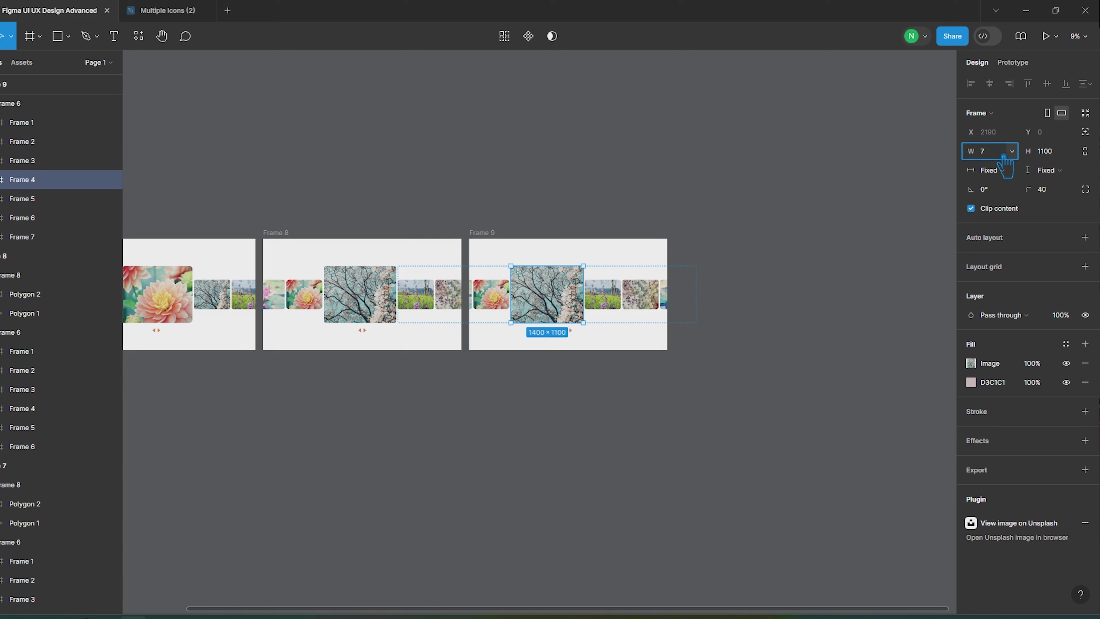
{"action": "type", "text": "00"}
{"action": "left_click", "coordinate": [1062, 157]}
{"action": "type", "text": "57"}
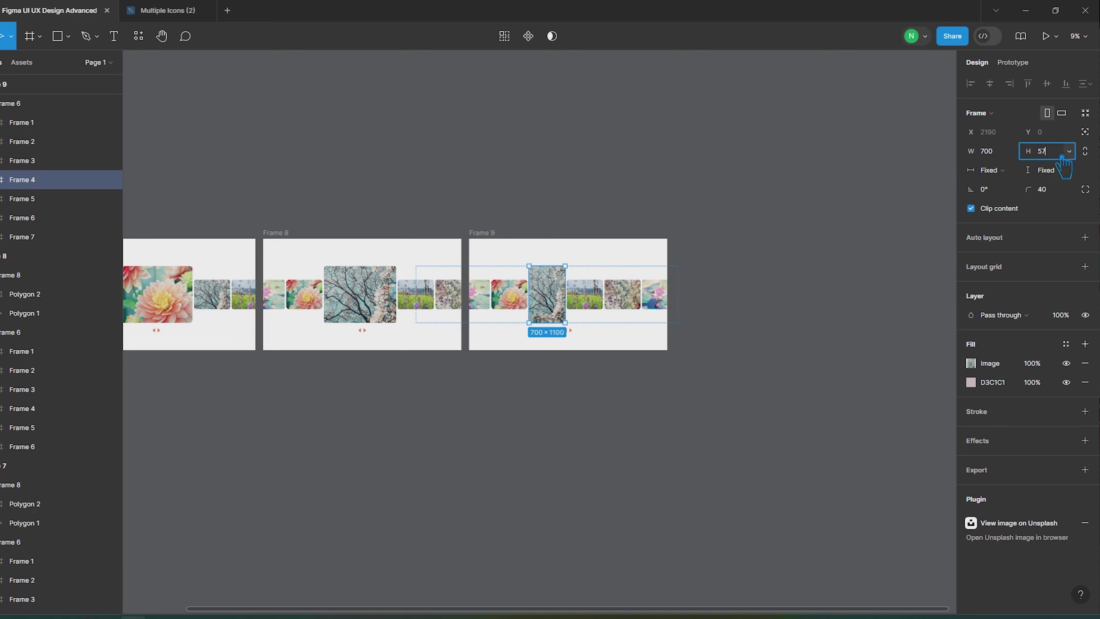
{"action": "type", "text": "2"}
{"action": "key", "text": "Return"}
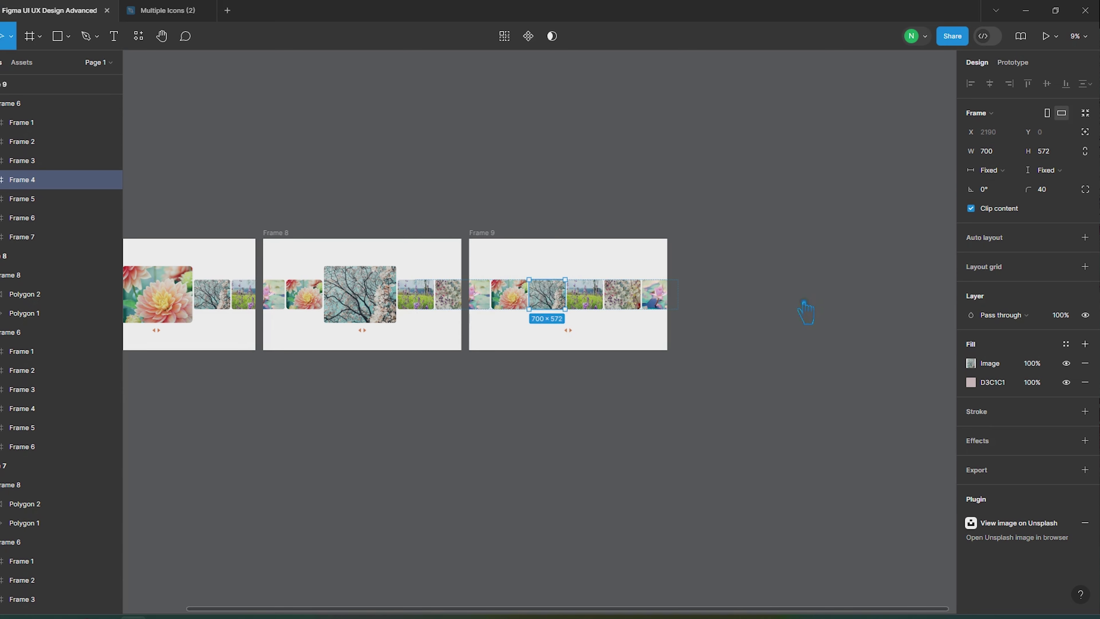
Enlarge the lavender field image in Frame 9 to 1400 × 1100, matching the large image in Frame 8
{"action": "left_click", "coordinate": [604, 304]}
{"action": "left_click", "coordinate": [395, 306]}
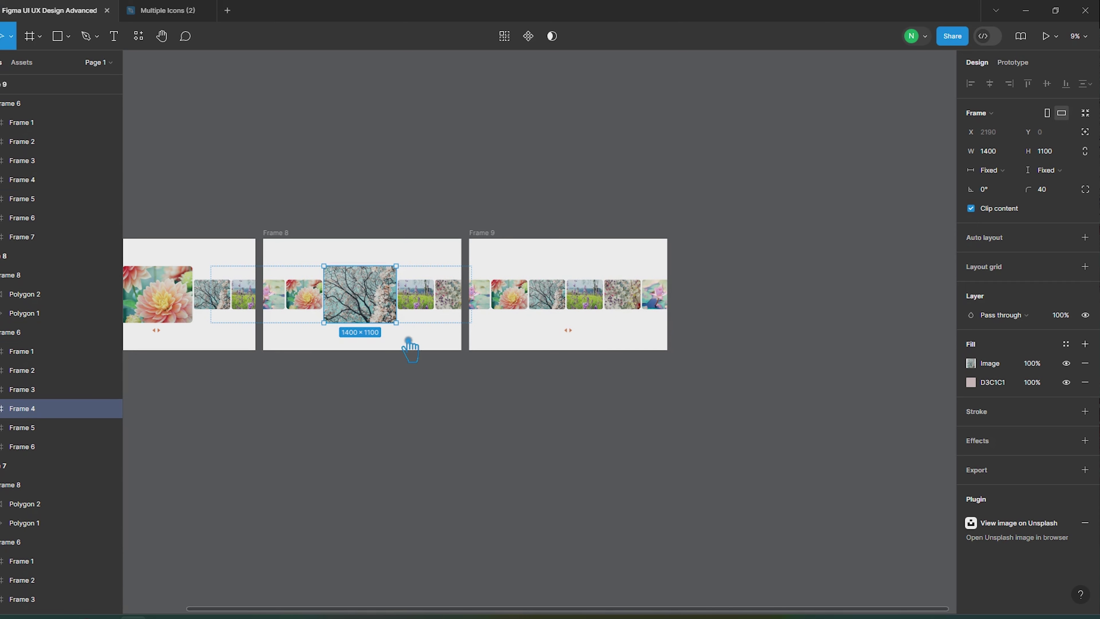
{"action": "left_click", "coordinate": [599, 303]}
{"action": "left_click", "coordinate": [1012, 151]}
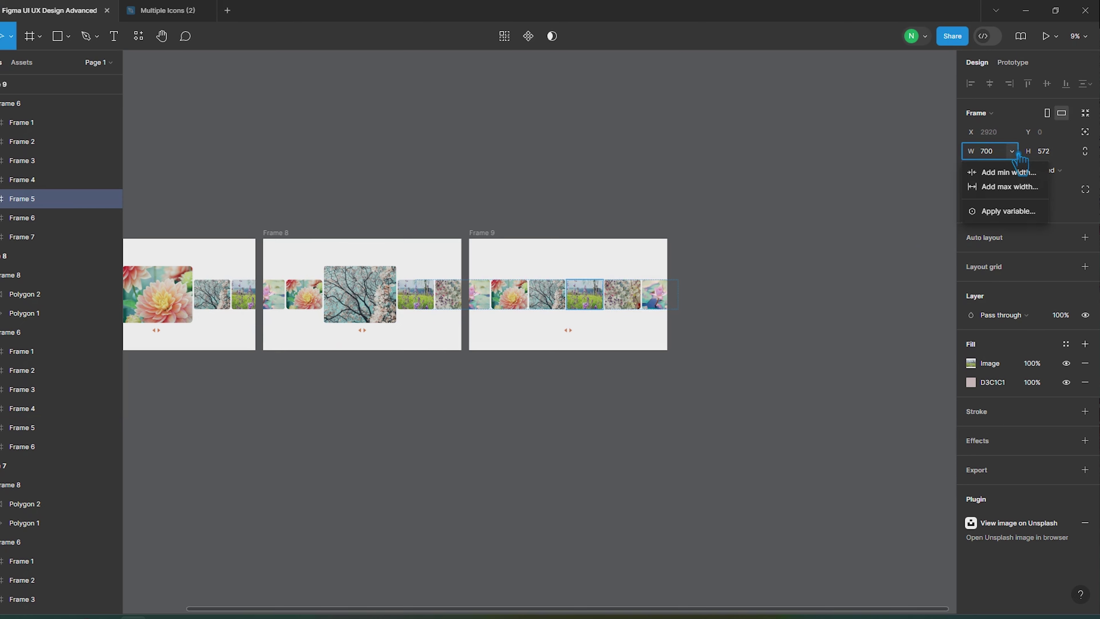
{"action": "key", "text": "Escape"}
{"action": "left_click", "coordinate": [999, 153]}
{"action": "type", "text": "1400"}
{"action": "left_click", "coordinate": [1069, 152]}
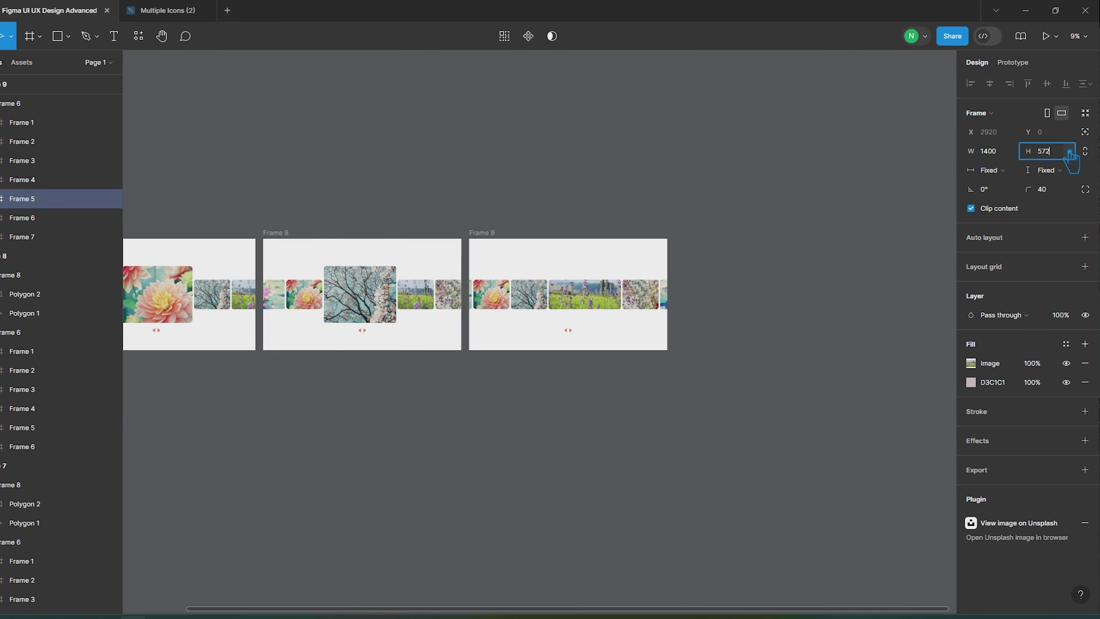
{"action": "type", "text": "1100"}
{"action": "key", "text": "Return"}
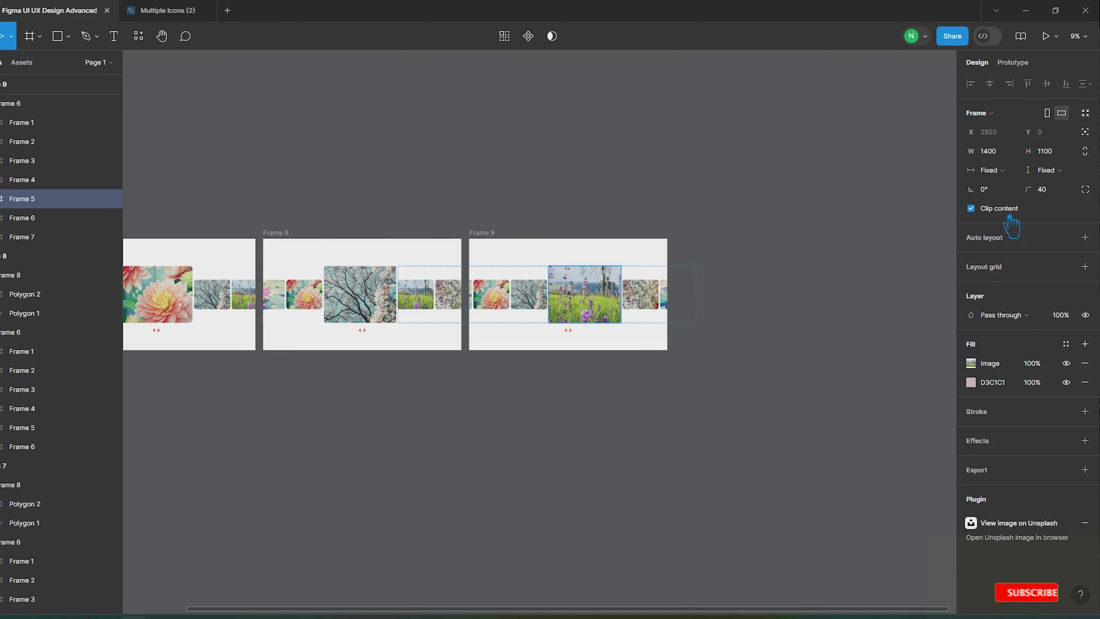
{"action": "left_click", "coordinate": [761, 393]}
Examine the row of finished carousel frames, from Frame 7 through Frame 11
{"action": "left_click", "coordinate": [561, 307]}
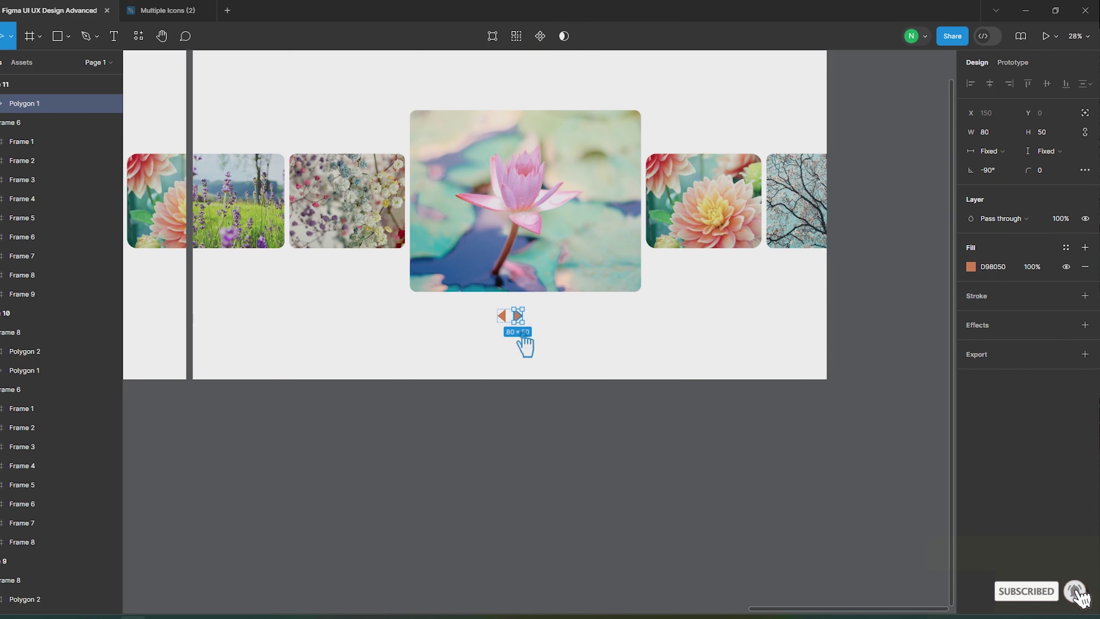
{"action": "left_click", "coordinate": [554, 434]}
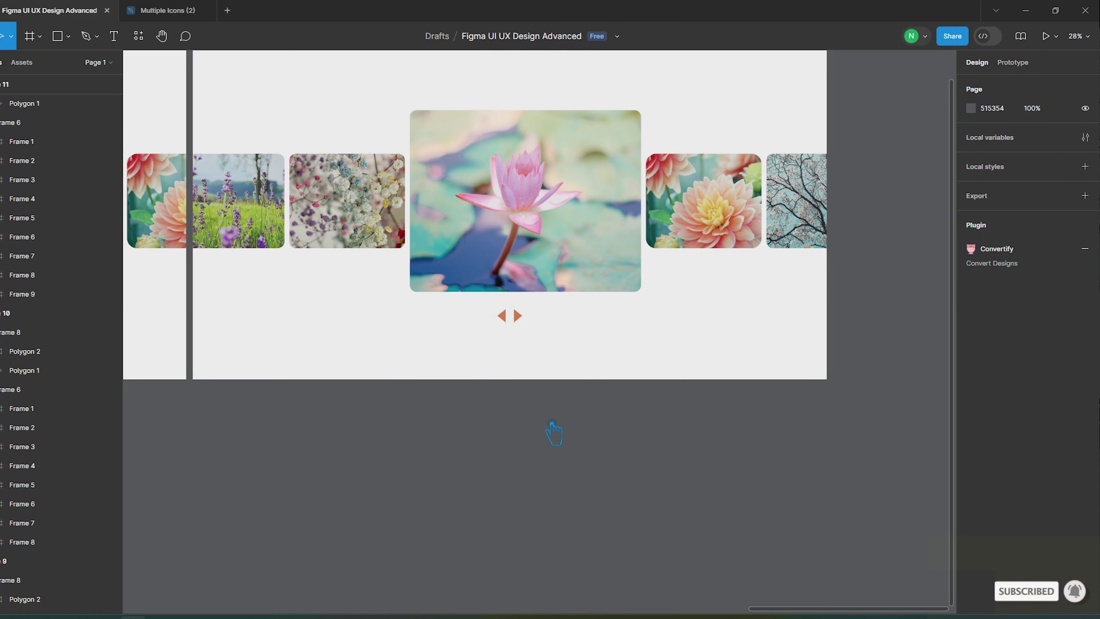
{"action": "scroll", "coordinate": [554, 431], "scroll_direction": "down", "scroll_amount": 10}
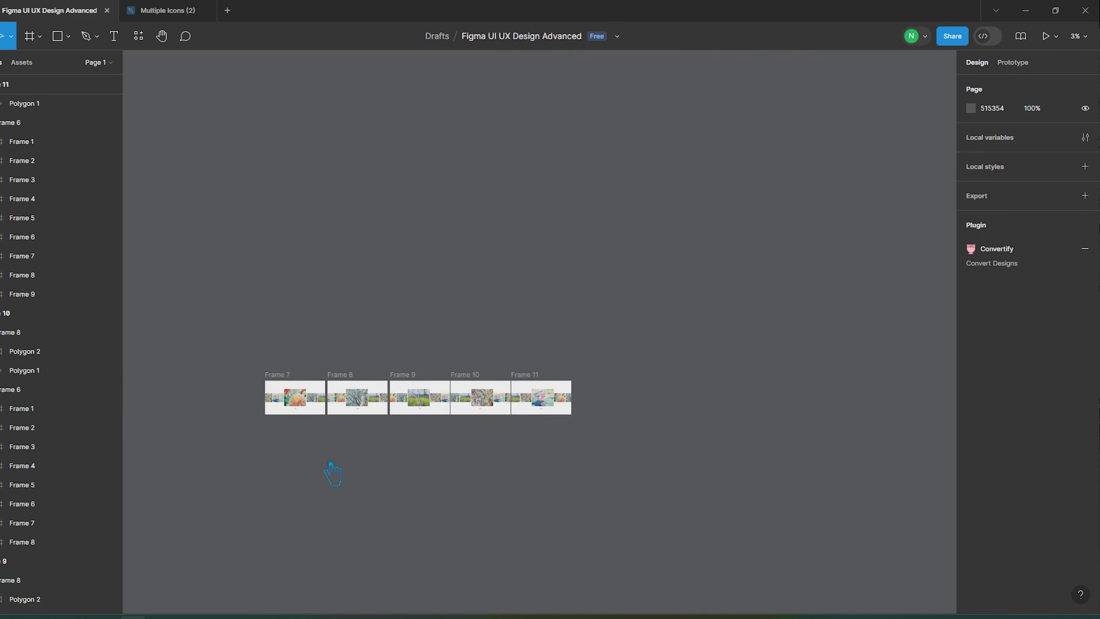
{"action": "scroll", "coordinate": [283, 422], "scroll_direction": "up", "scroll_amount": 5}
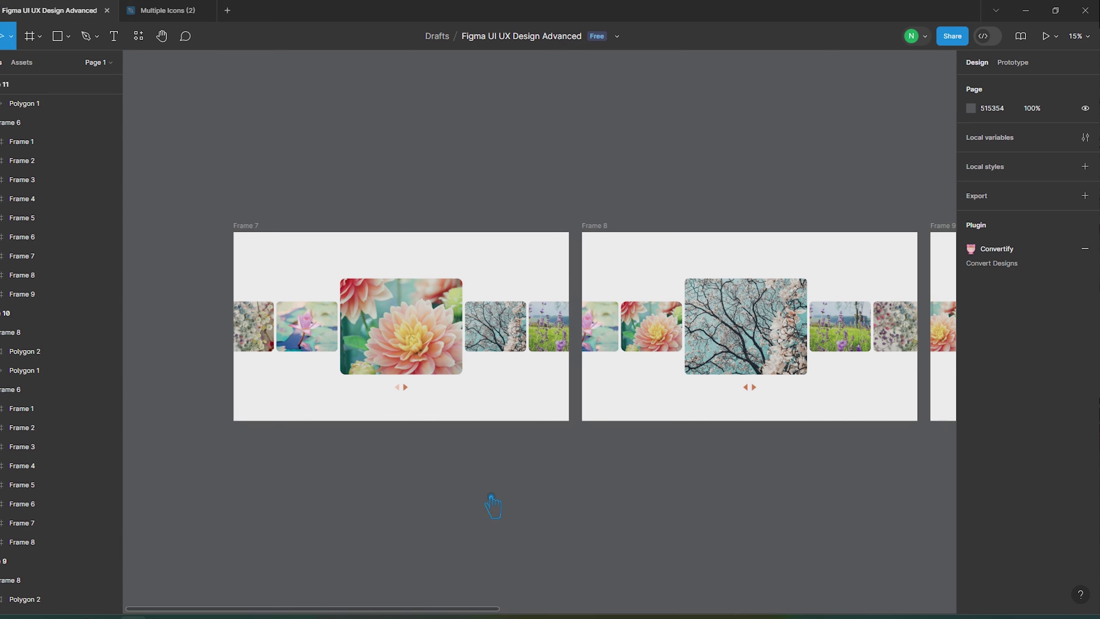
{"action": "scroll", "coordinate": [732, 546], "scroll_direction": "down", "scroll_amount": 3}
{"action": "left_click_drag", "start_coordinate": [732, 546], "coordinate": [510, 444]}
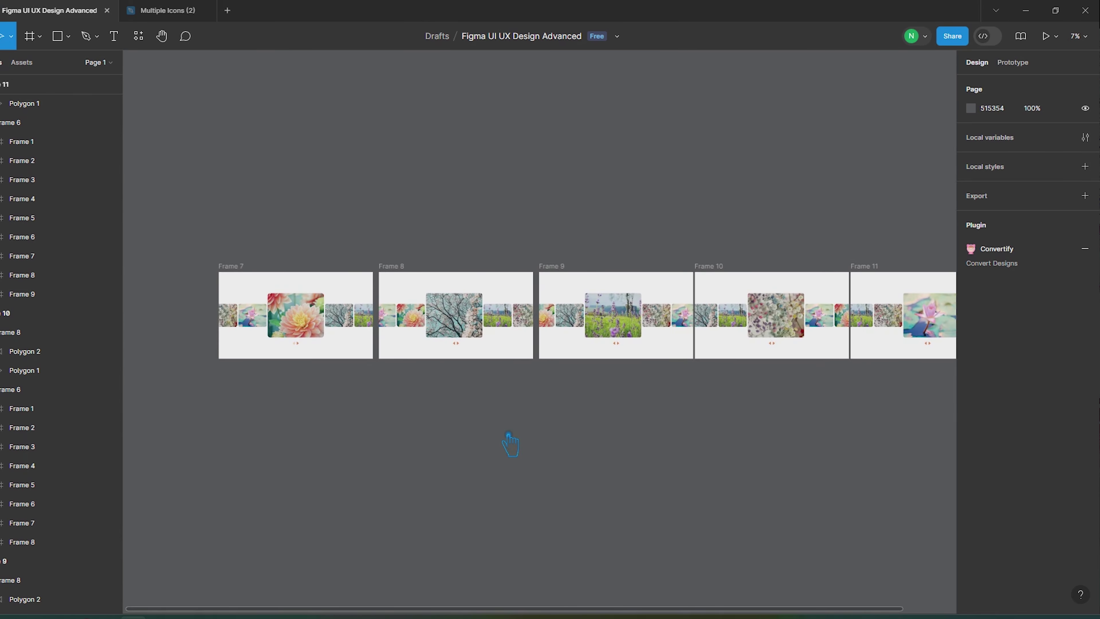
{"action": "scroll", "coordinate": [338, 374], "scroll_direction": "up", "scroll_amount": 3}
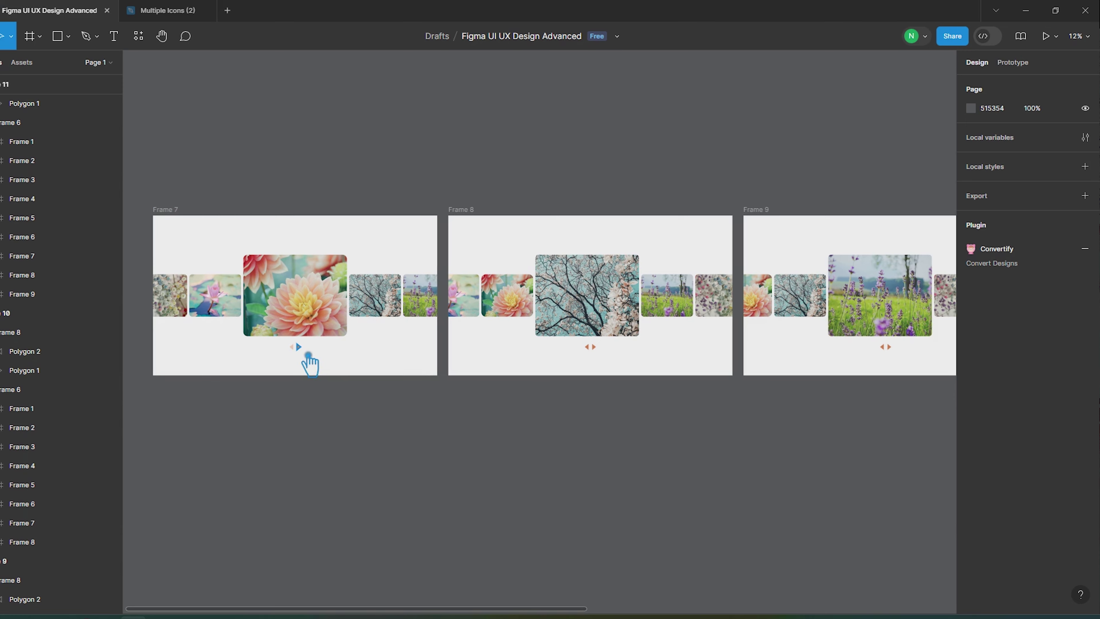
Add a prototype connection from Frame 7's right arrow to Frame 8, using On click and Navigate to
{"action": "left_click", "coordinate": [299, 346]}
{"action": "left_click", "coordinate": [435, 319]}
{"action": "left_click", "coordinate": [178, 232]}
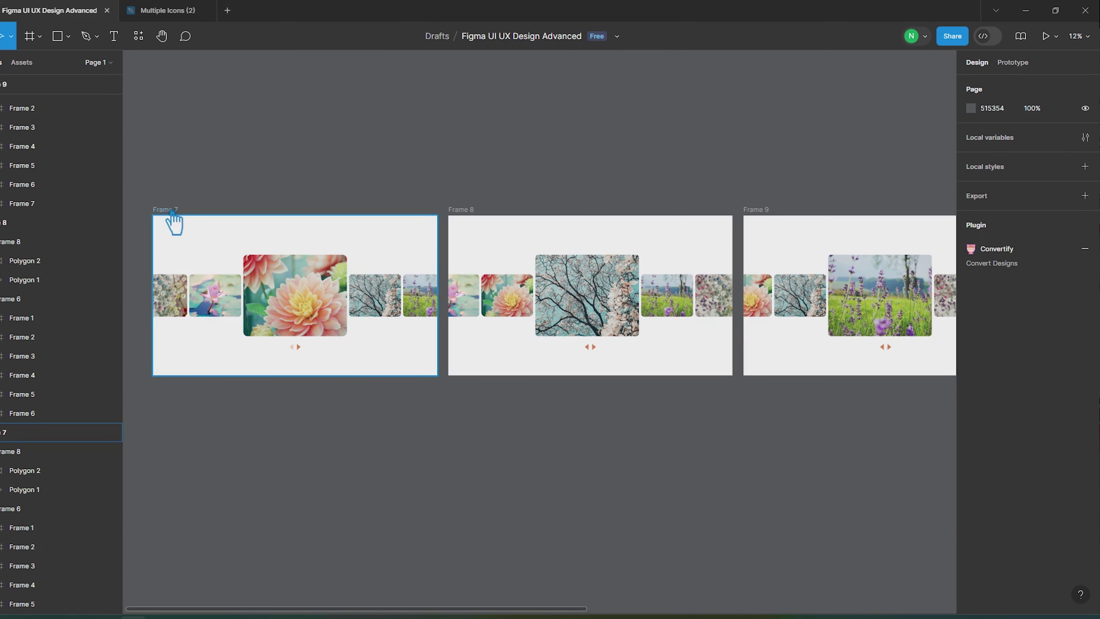
{"action": "left_click", "coordinate": [1013, 63]}
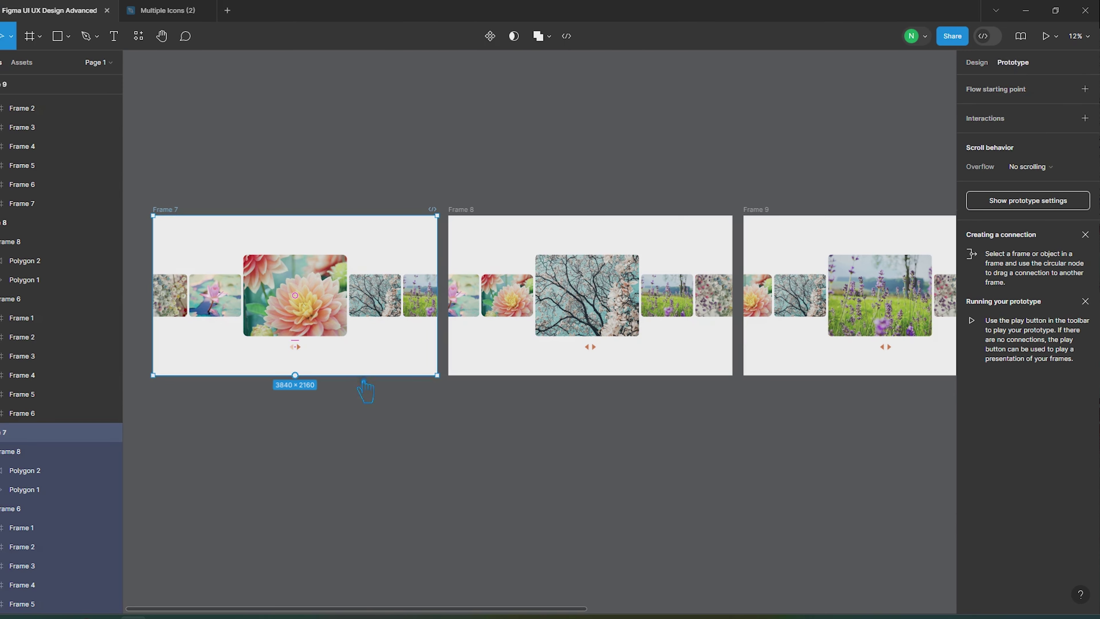
{"action": "left_click", "coordinate": [298, 347]}
{"action": "left_click_drag", "start_coordinate": [299, 347], "coordinate": [467, 362]}
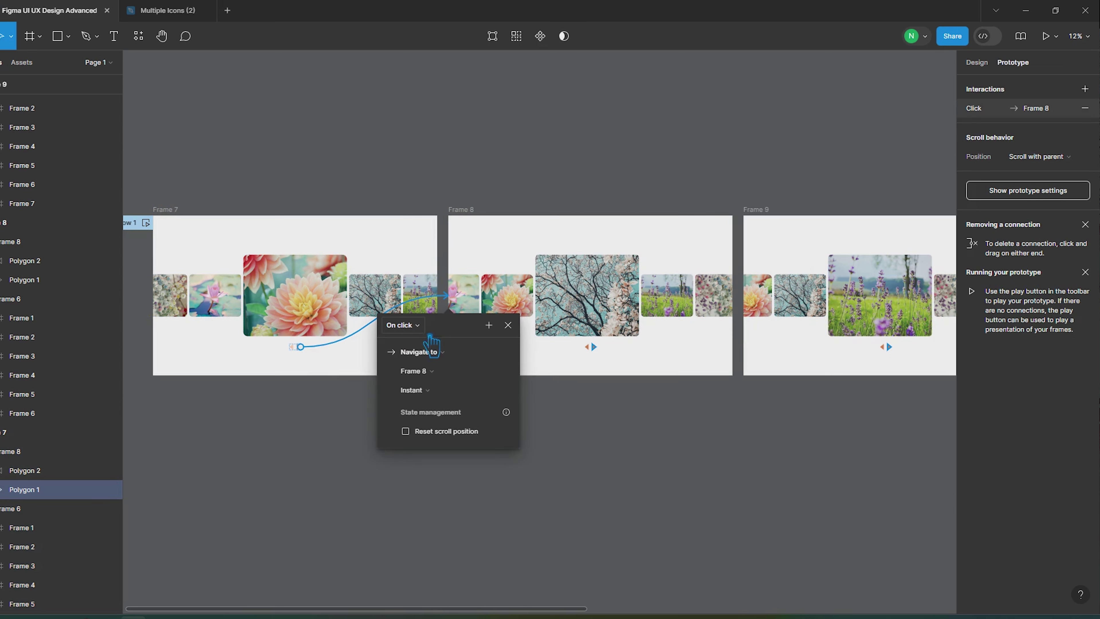
{"action": "left_click", "coordinate": [441, 357]}
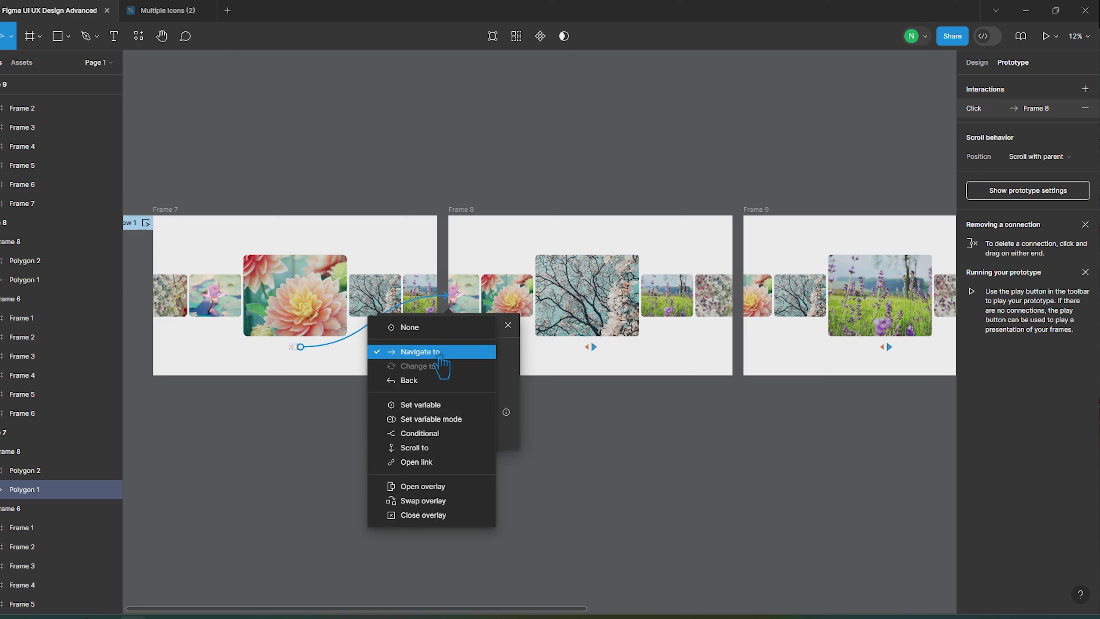
{"action": "left_click", "coordinate": [441, 353]}
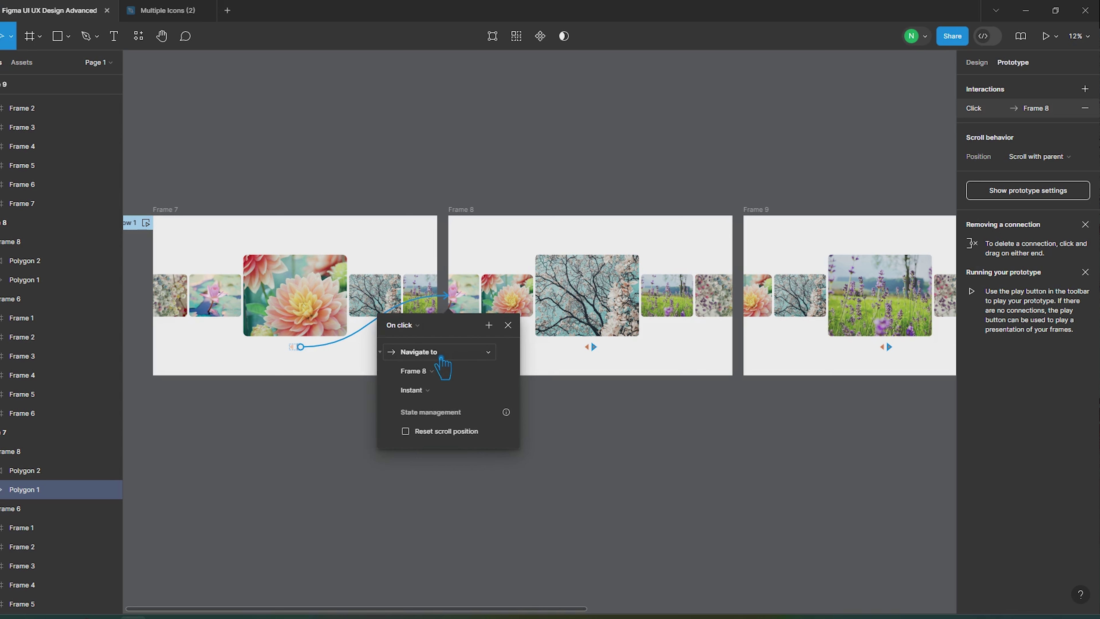
Set the animation of the connection to Frame 8 to Smart animate with the Gentle curve
{"action": "left_click", "coordinate": [421, 376]}
{"action": "left_click", "coordinate": [429, 375]}
{"action": "left_click", "coordinate": [429, 388]}
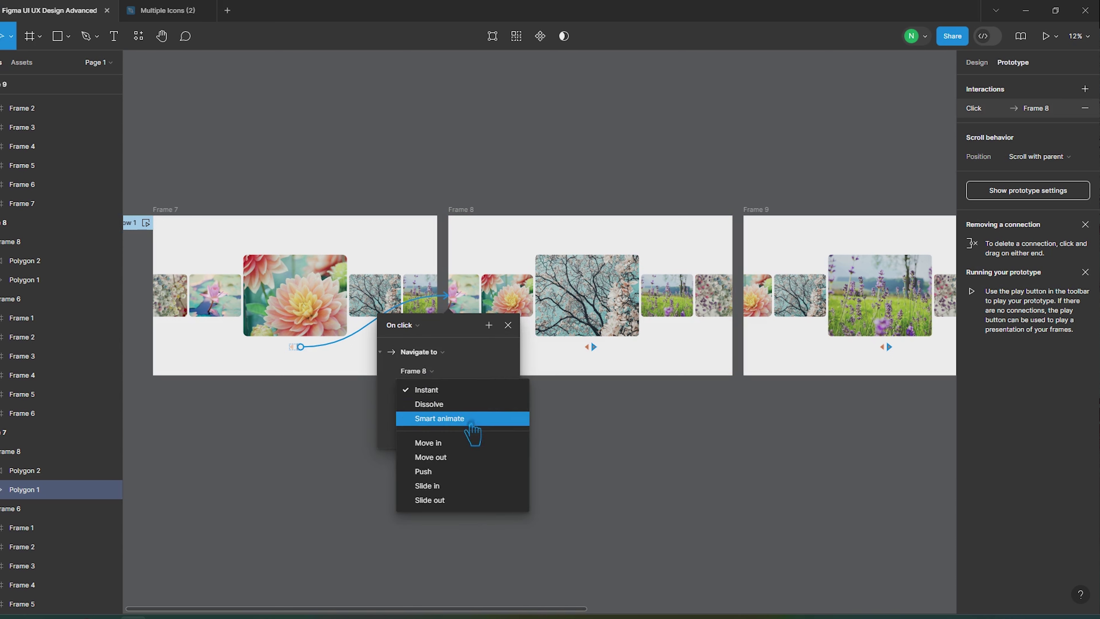
{"action": "left_click", "coordinate": [470, 419]}
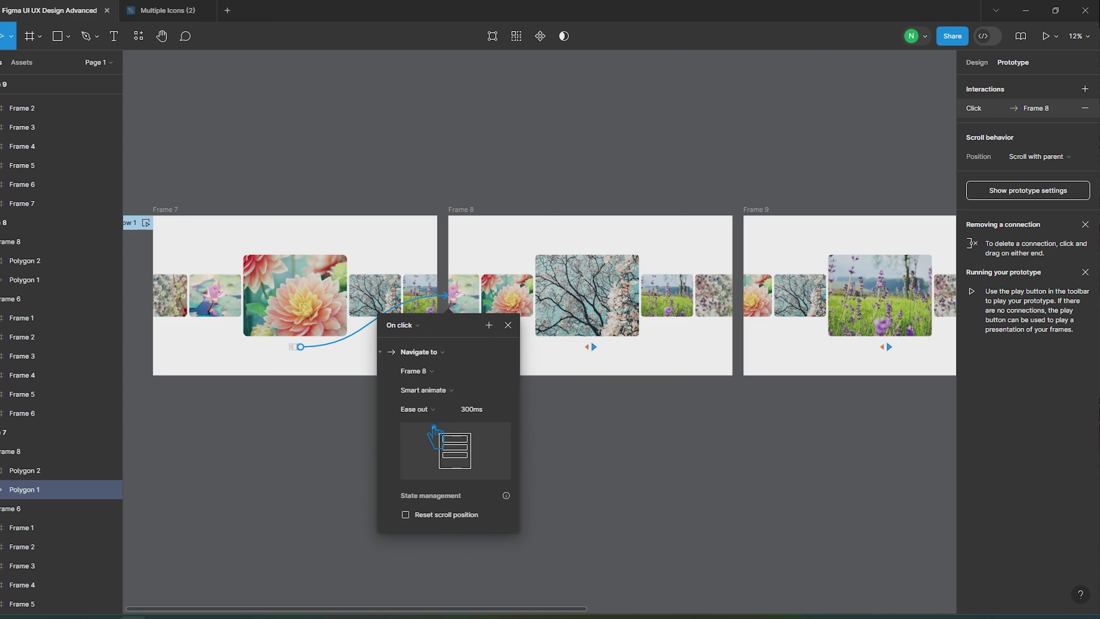
{"action": "left_click", "coordinate": [423, 410]}
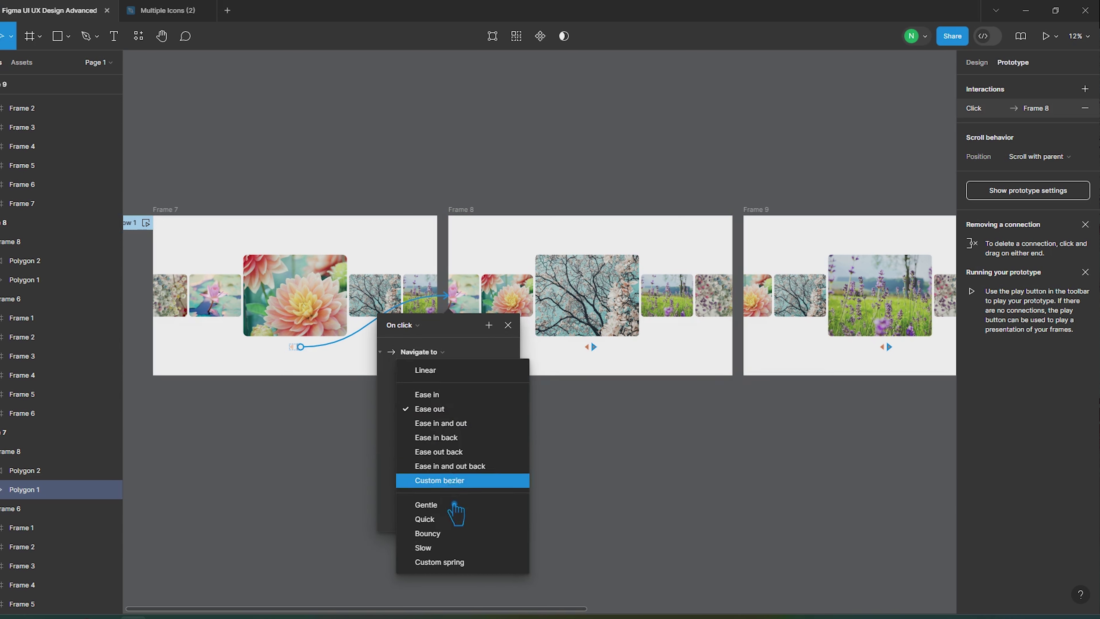
{"action": "left_click", "coordinate": [455, 505]}
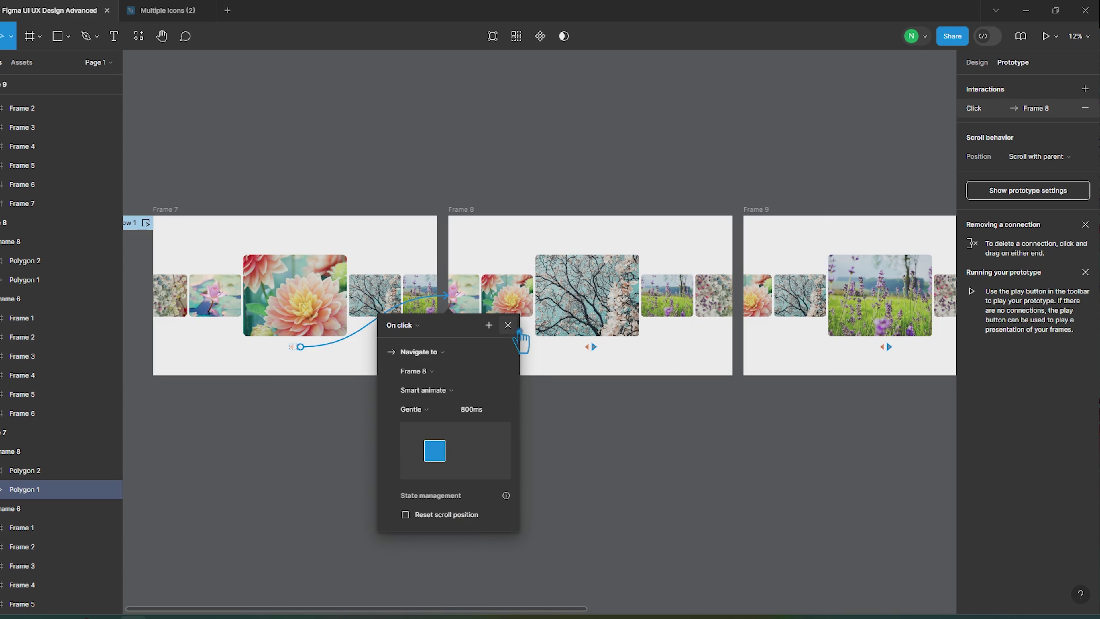
{"action": "left_click", "coordinate": [462, 380]}
{"action": "left_click", "coordinate": [462, 380]}
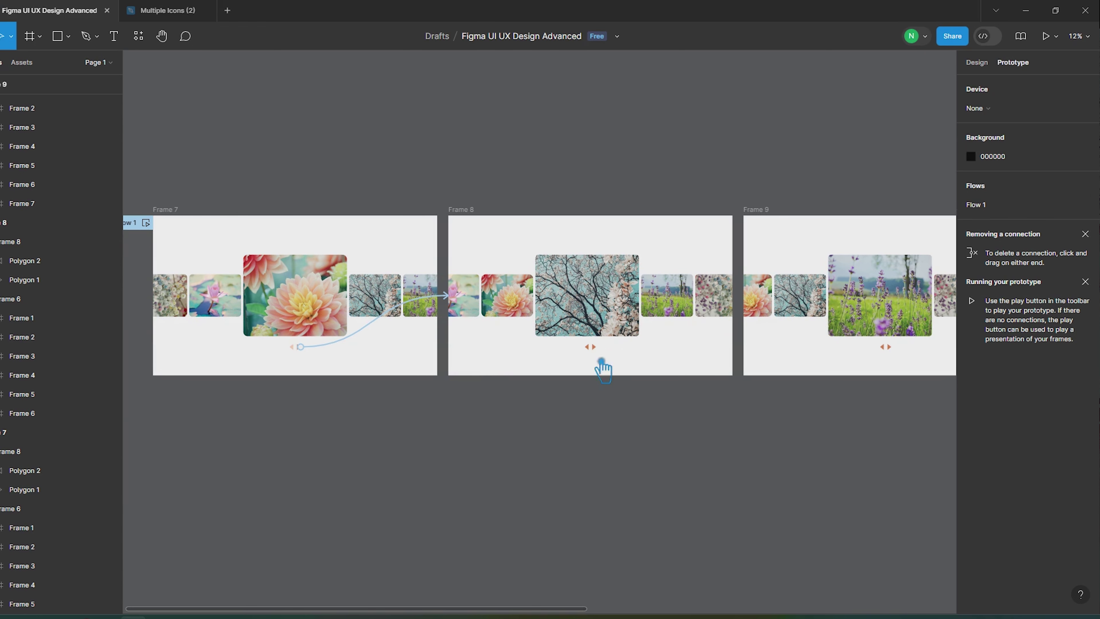
{"action": "left_click", "coordinate": [597, 359]}
{"action": "scroll", "coordinate": [591, 353], "scroll_direction": "up", "scroll_amount": 5}
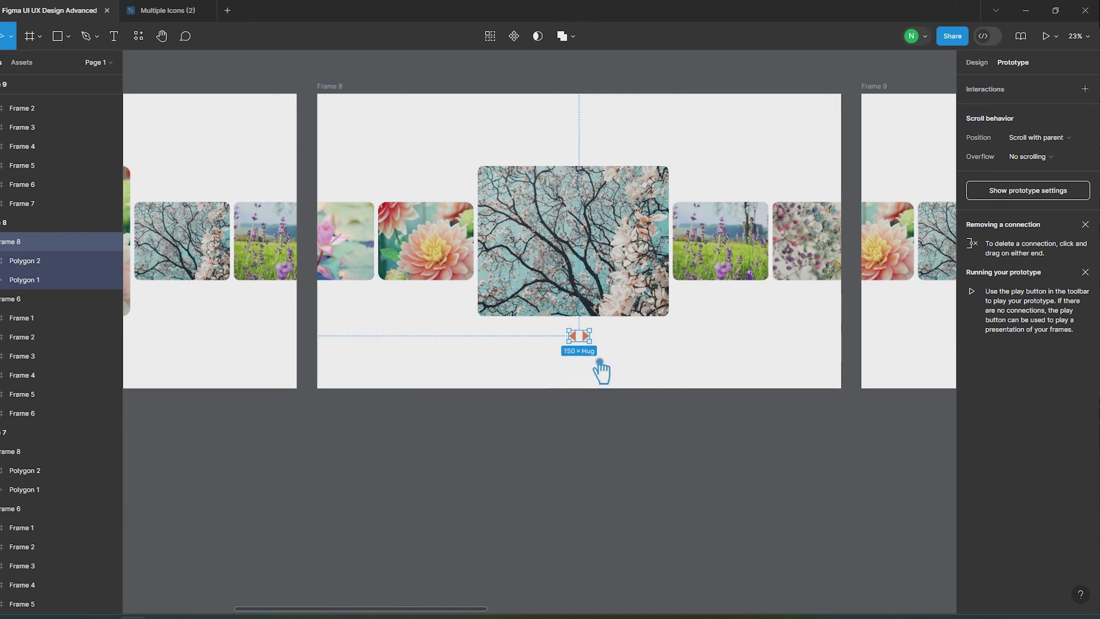
{"action": "left_click", "coordinate": [583, 343]}
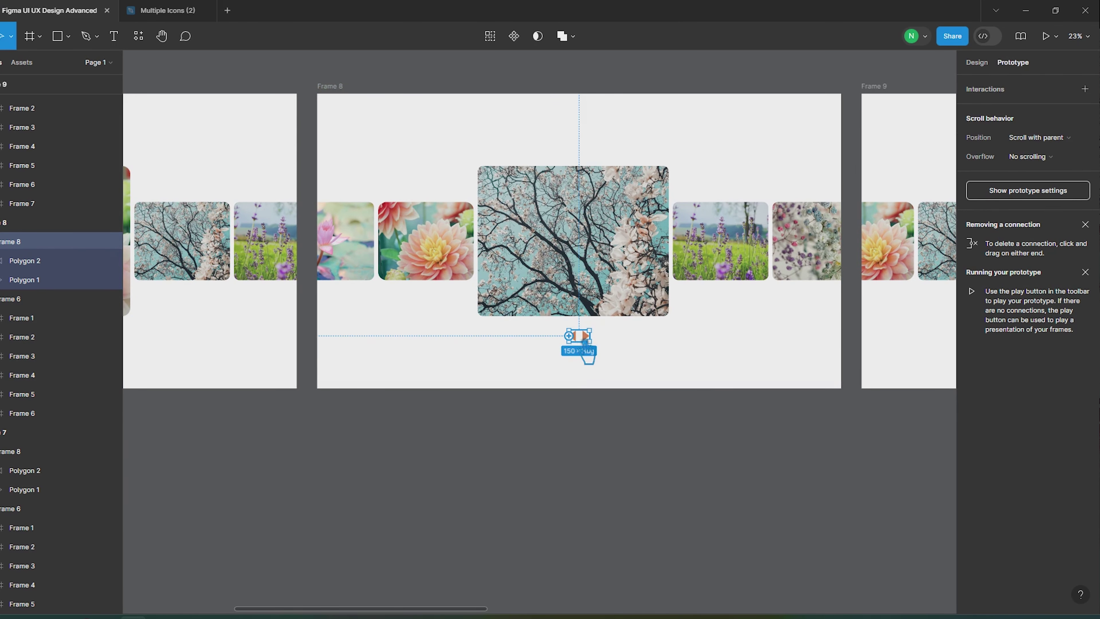
{"action": "left_click", "coordinate": [587, 381]}
{"action": "scroll", "coordinate": [580, 386], "scroll_direction": "down", "scroll_amount": 5}
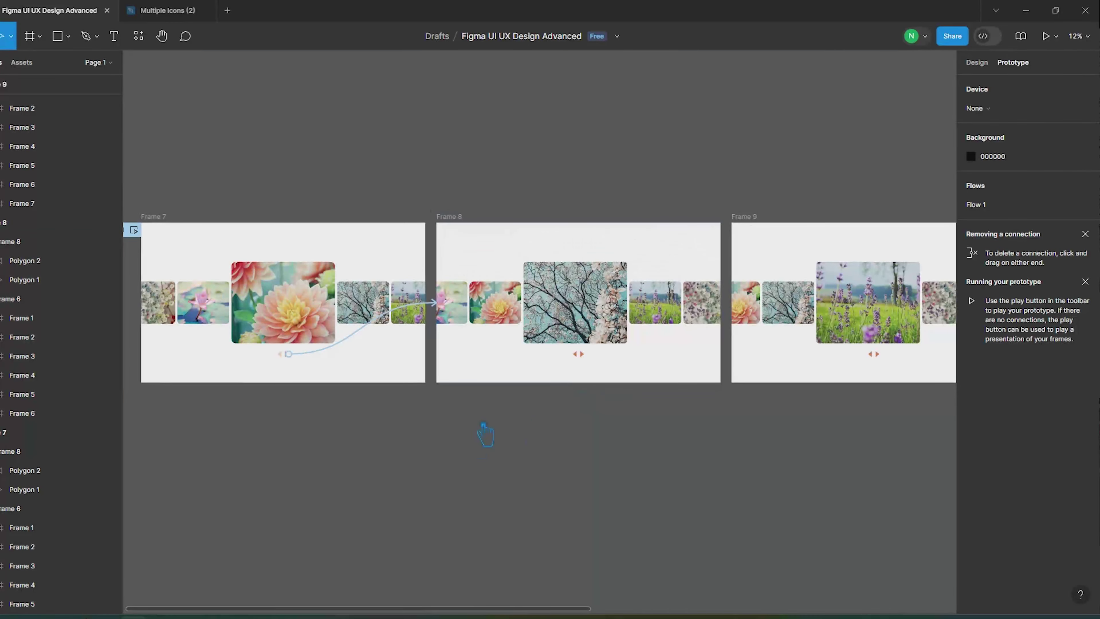
Ungroup the two navigation arrows below the large dahlia image in Frame 7
{"action": "scroll", "coordinate": [290, 366], "scroll_direction": "up", "scroll_amount": 10}
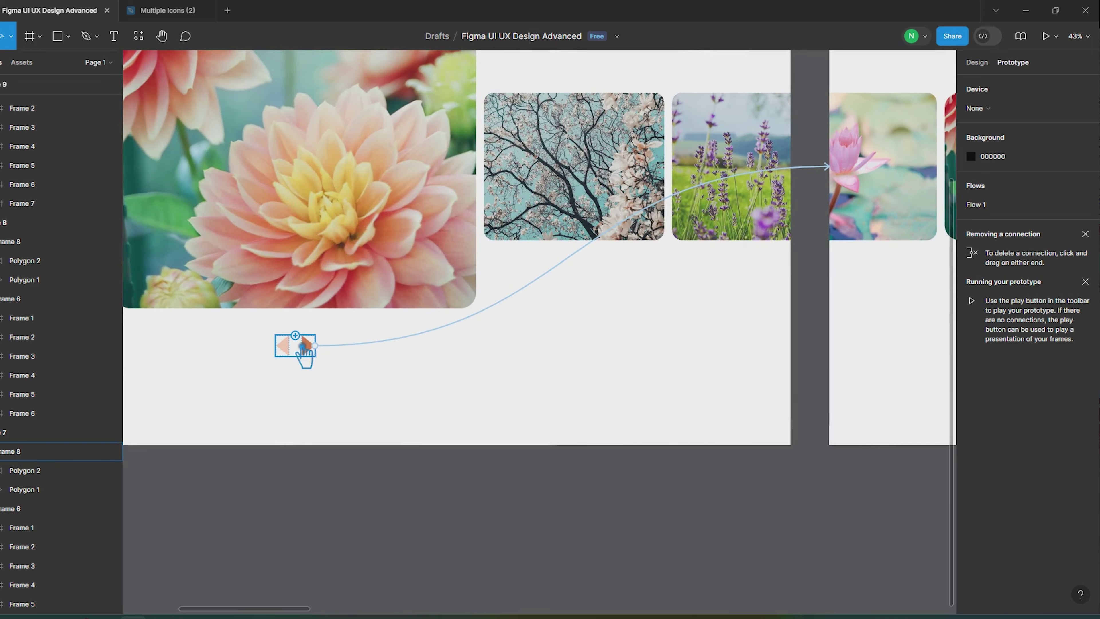
{"action": "left_click", "coordinate": [301, 349]}
{"action": "right_click", "coordinate": [279, 346]}
{"action": "left_click", "coordinate": [343, 322]}
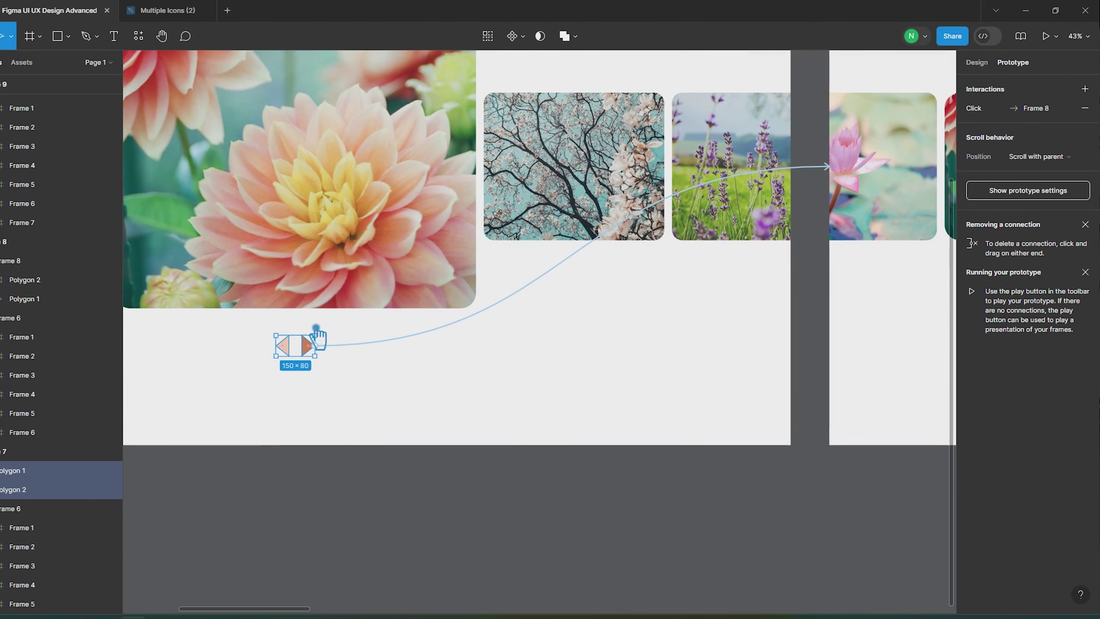
{"action": "left_click", "coordinate": [333, 400]}
Connect Frame 8's left arrow back to Frame 7 on click, with Smart animate, Gentle, 800ms
{"action": "scroll", "coordinate": [334, 401], "scroll_direction": "down", "scroll_amount": 5}
{"action": "left_click", "coordinate": [674, 380]}
{"action": "left_click_drag", "start_coordinate": [672, 381], "coordinate": [432, 347]}
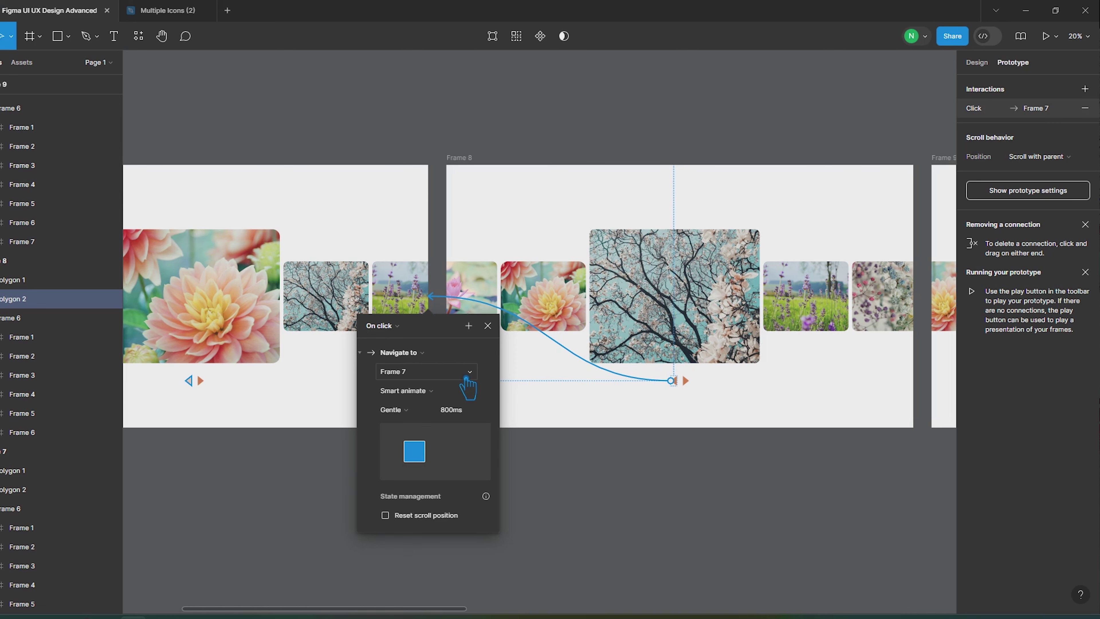
{"action": "left_click", "coordinate": [488, 326]}
{"action": "left_click", "coordinate": [825, 582]}
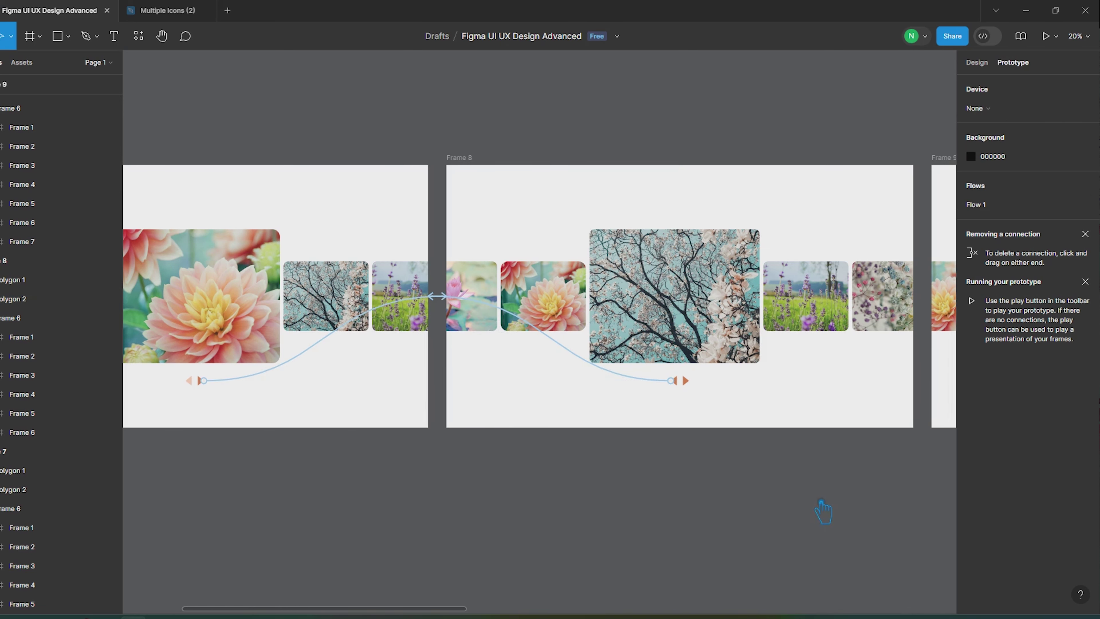
Connect Frame 8's right arrow to Frame 9 on click, with Smart animate, Gentle, 800ms
{"action": "scroll", "coordinate": [466, 499], "scroll_direction": "right", "scroll_amount": 8}
{"action": "left_click", "coordinate": [364, 380]}
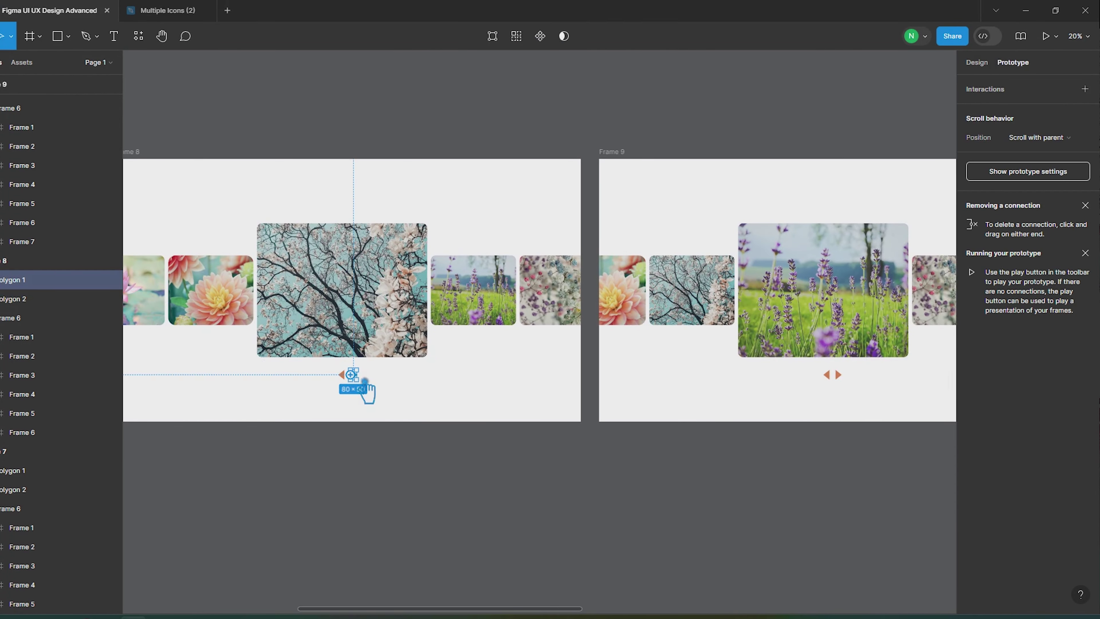
{"action": "left_click_drag", "start_coordinate": [367, 381], "coordinate": [641, 412]}
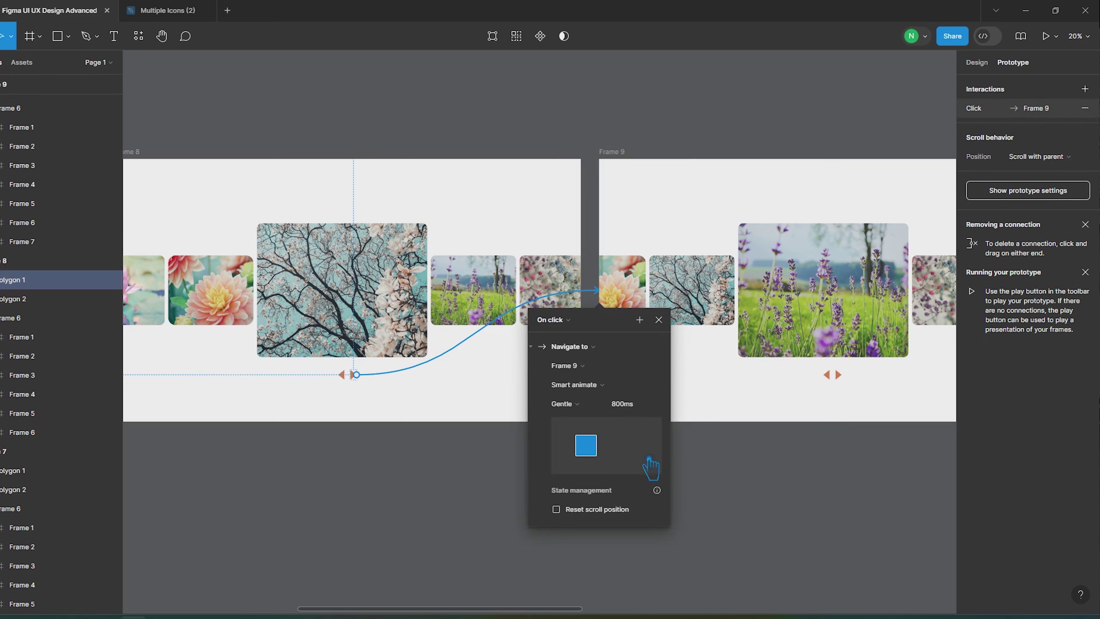
{"action": "left_click", "coordinate": [711, 346]}
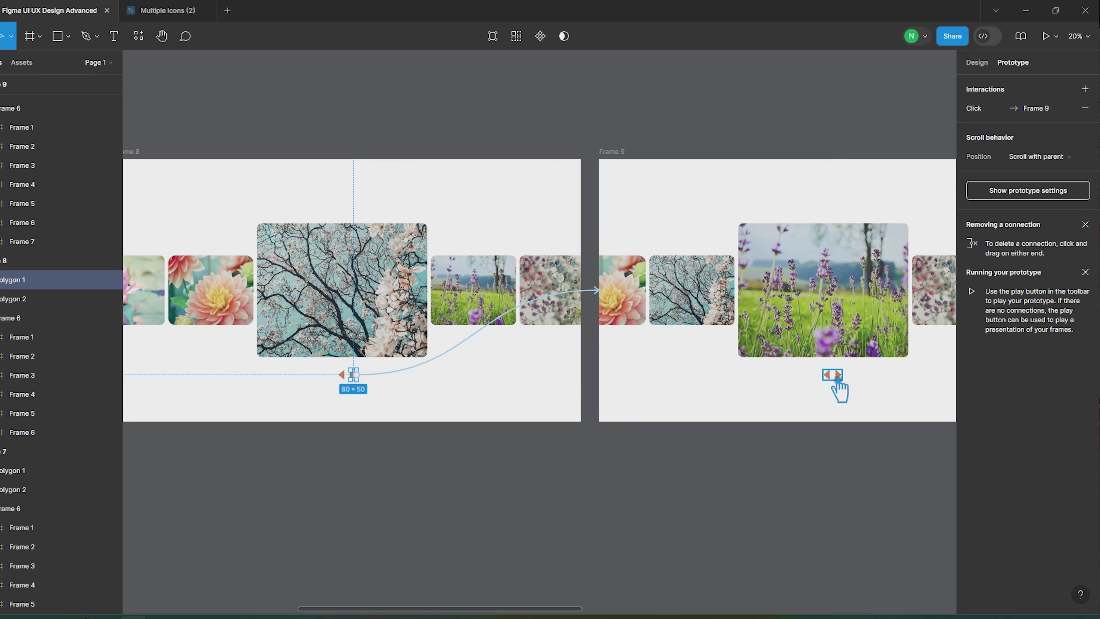
Ungroup the two navigation arrows below the large lavender image in Frame 9
{"action": "left_click", "coordinate": [832, 376]}
{"action": "left_click", "coordinate": [815, 491]}
{"action": "scroll", "coordinate": [461, 491], "scroll_direction": "right", "scroll_amount": 10}
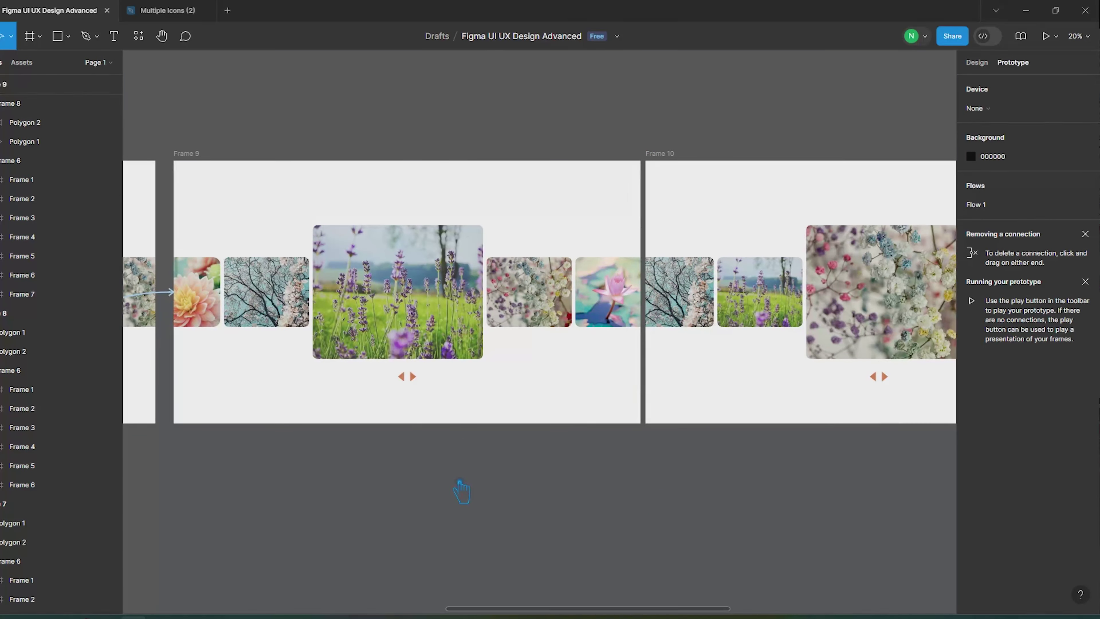
{"action": "right_click", "coordinate": [428, 382]}
{"action": "left_click", "coordinate": [434, 346]}
{"action": "left_click", "coordinate": [413, 463]}
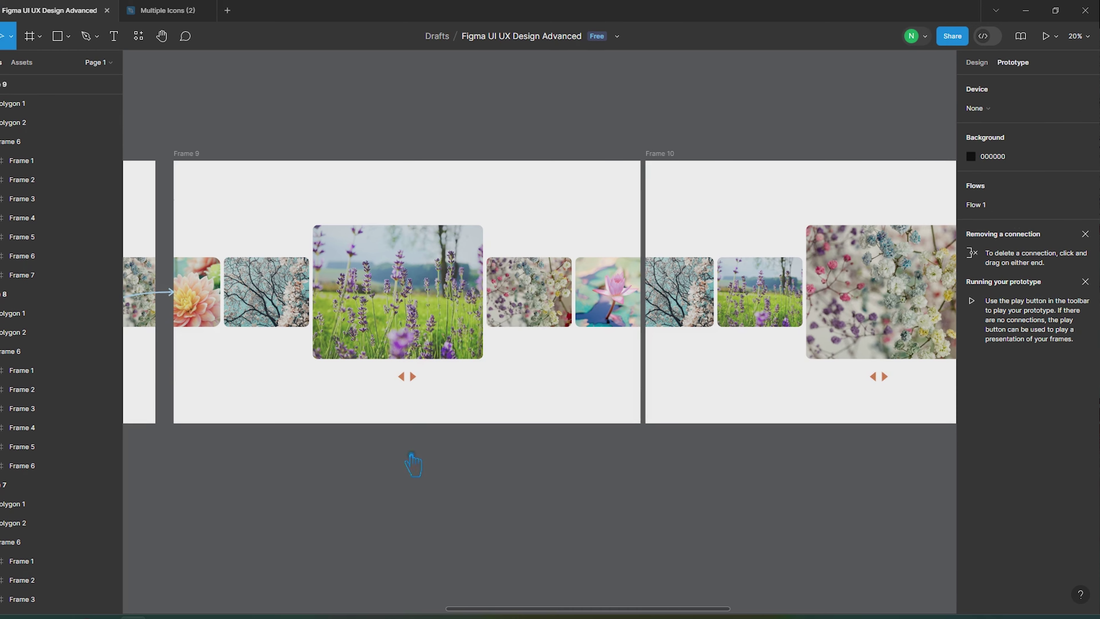
Connect Frame 9's left arrow back to Frame 8 on click, with Smart animate, Gentle, 800ms
{"action": "scroll", "coordinate": [412, 463], "scroll_direction": "left", "scroll_amount": 5}
{"action": "left_click", "coordinate": [576, 382]}
{"action": "left_click_drag", "start_coordinate": [576, 377], "coordinate": [334, 357]}
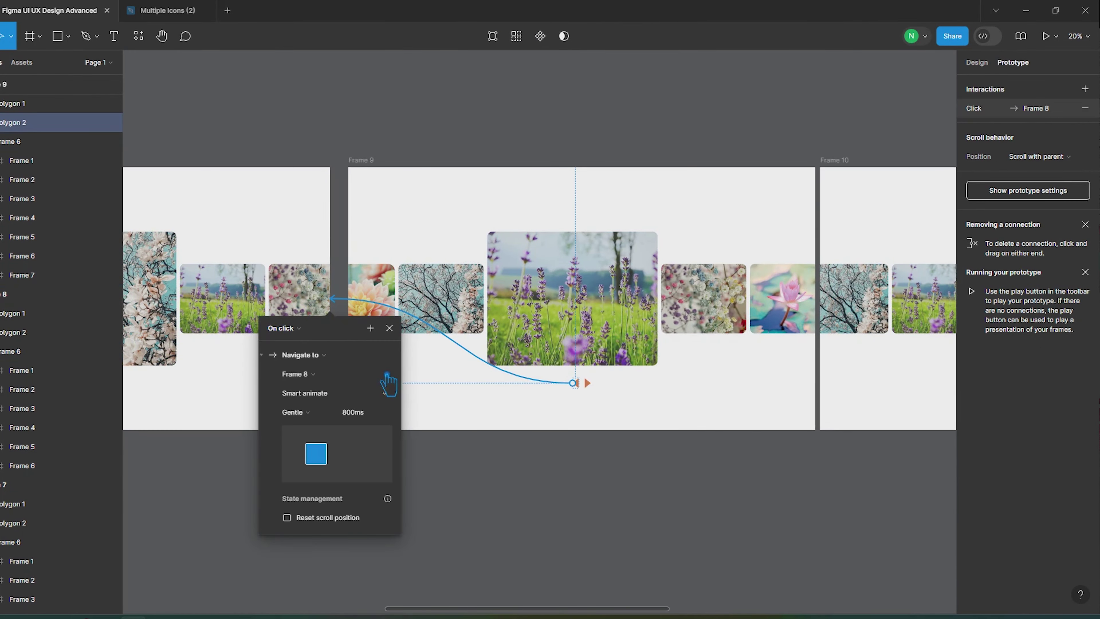
{"action": "left_click", "coordinate": [643, 516]}
Connect Frame 9's right arrow to Frame 10 on click, with Smart animate, Gentle, 800ms
{"action": "scroll", "coordinate": [643, 516], "scroll_direction": "right", "scroll_amount": 10}
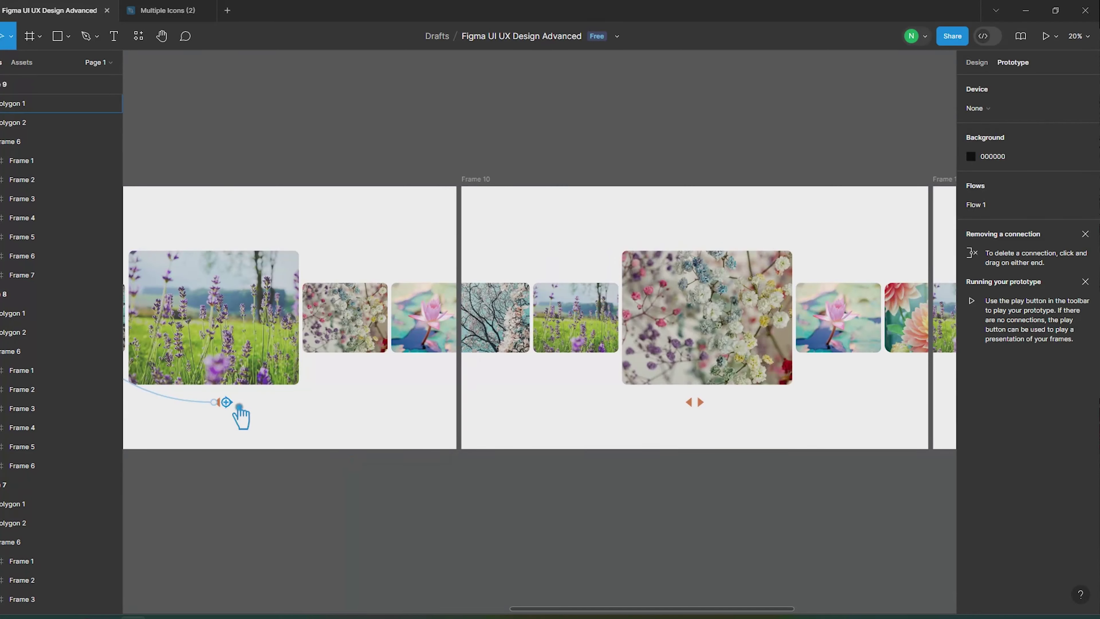
{"action": "left_click", "coordinate": [238, 407]}
{"action": "left_click_drag", "start_coordinate": [232, 402], "coordinate": [489, 317]}
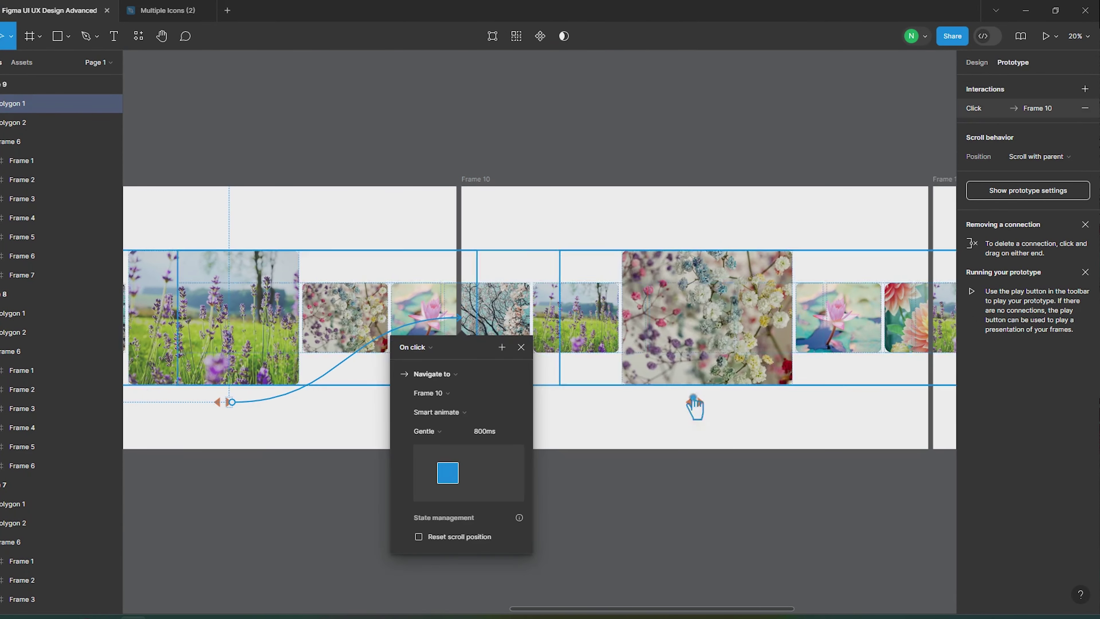
Ungroup the two navigation arrows below the large baby's-breath image in Frame 10
{"action": "left_click", "coordinate": [694, 410]}
{"action": "right_click", "coordinate": [694, 412]}
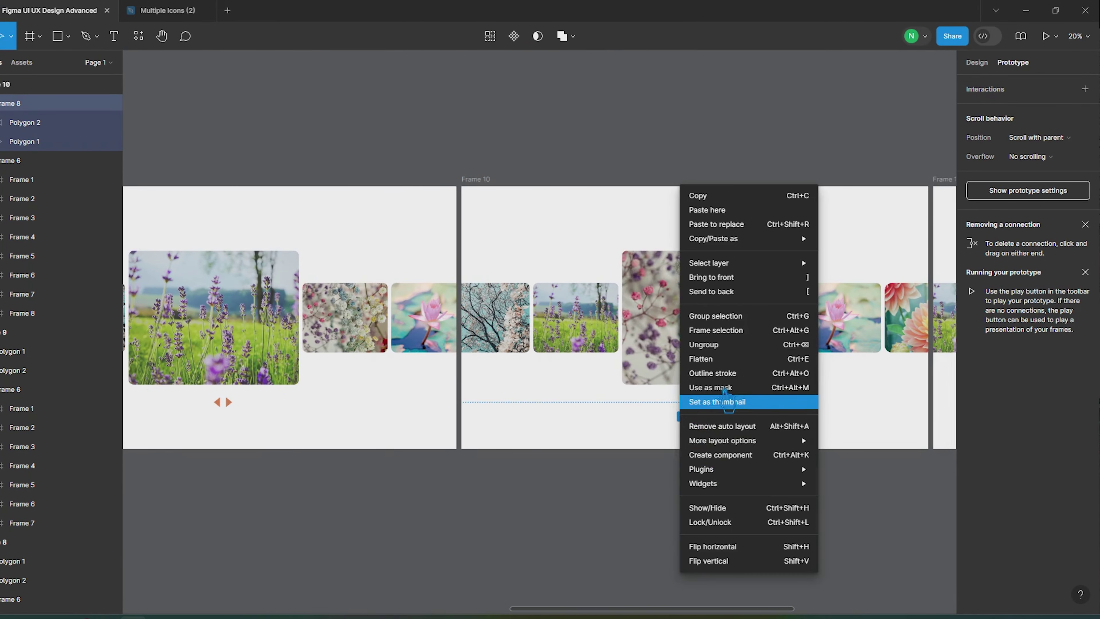
{"action": "left_click", "coordinate": [703, 345]}
{"action": "left_click", "coordinate": [700, 419]}
Connect Frame 10's left arrow back to Frame 9
{"action": "left_click", "coordinate": [689, 403]}
{"action": "left_click_drag", "start_coordinate": [694, 402], "coordinate": [448, 383]}
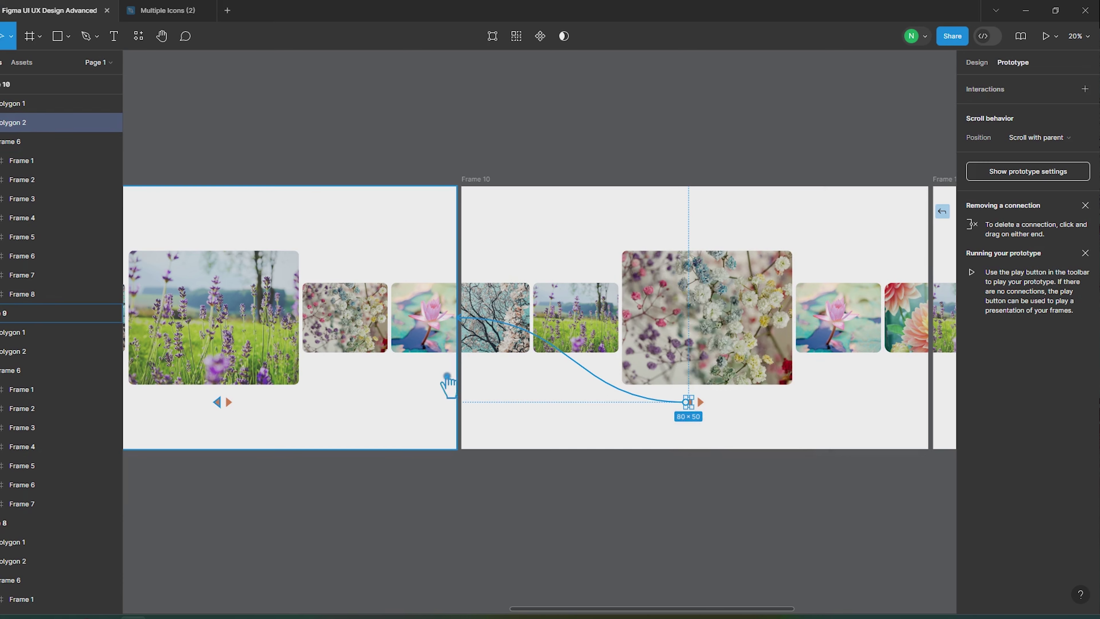
{"action": "left_click", "coordinate": [658, 491]}
Connect Frame 10's right arrow to Frame 11 on click, with Smart animate, Gentle, 800ms
{"action": "scroll", "coordinate": [380, 514], "scroll_direction": "right", "scroll_amount": 5}
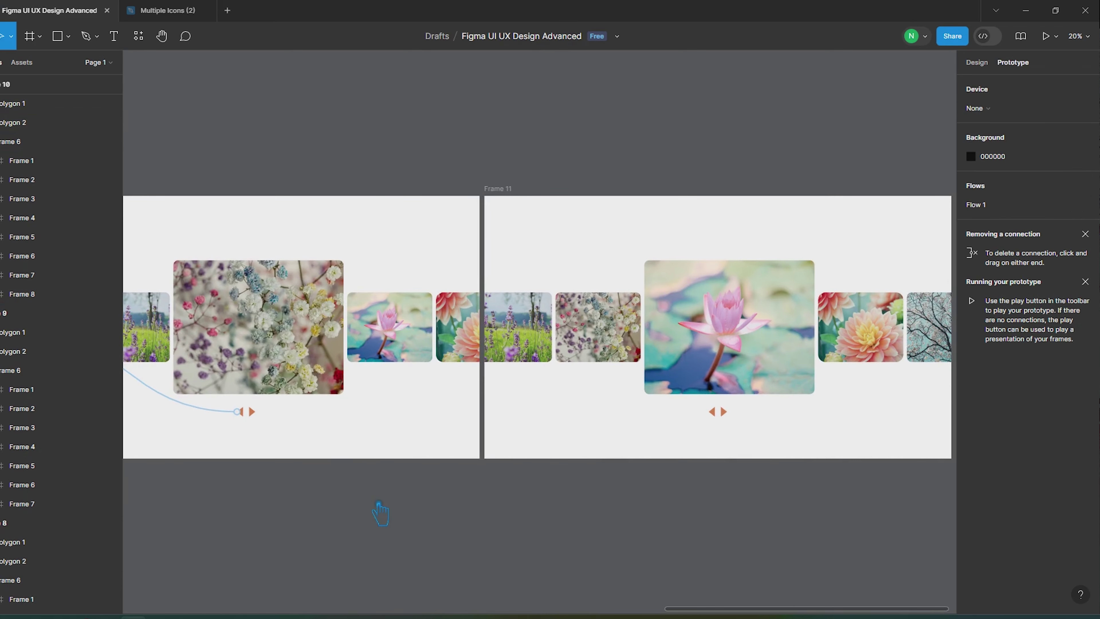
{"action": "right_click", "coordinate": [724, 420]}
{"action": "left_click", "coordinate": [441, 510]}
{"action": "left_click", "coordinate": [252, 414]}
{"action": "left_click_drag", "start_coordinate": [255, 411], "coordinate": [530, 435]}
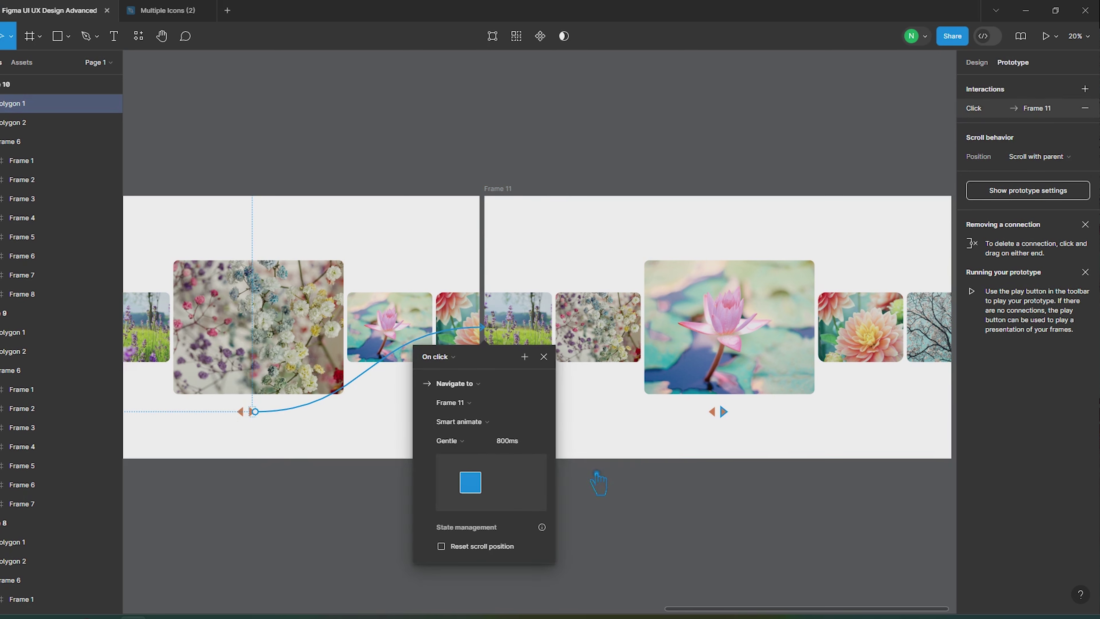
{"action": "left_click", "coordinate": [553, 360]}
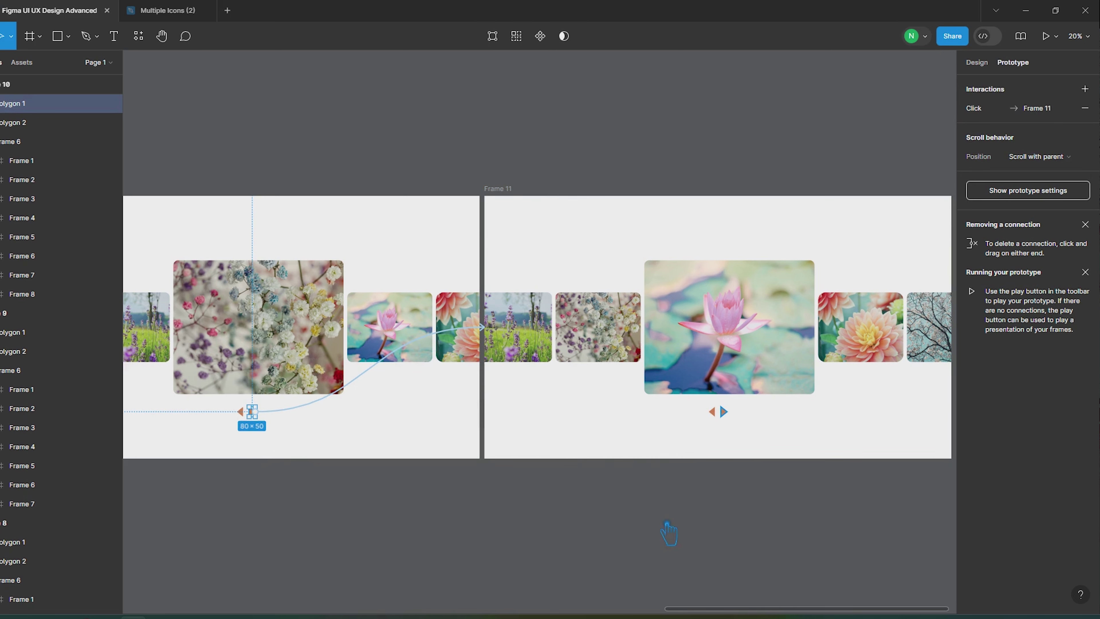
{"action": "left_click", "coordinate": [665, 549]}
{"action": "left_click", "coordinate": [253, 414]}
{"action": "right_click", "coordinate": [717, 414]}
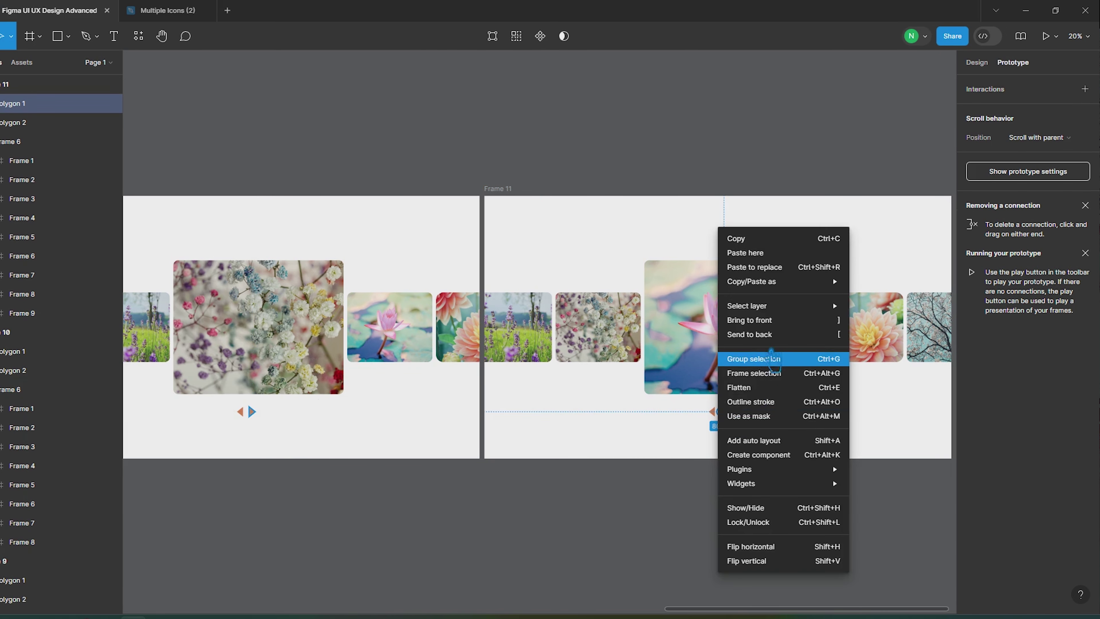
{"action": "left_click", "coordinate": [614, 498]}
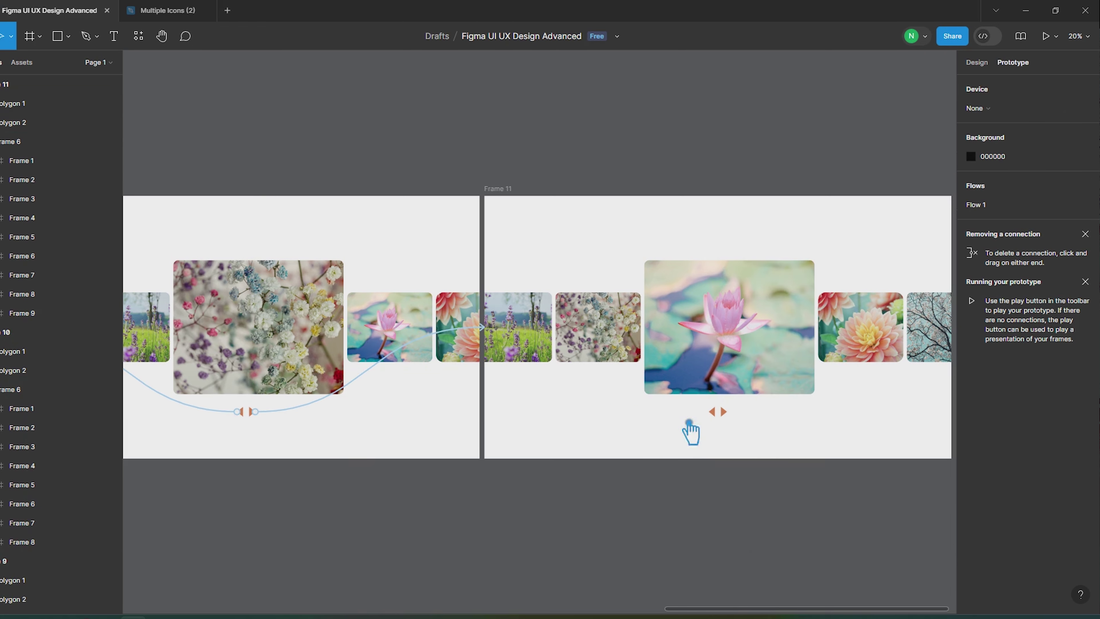
Connect Frame 11's left arrow back to Frame 10
{"action": "left_click", "coordinate": [712, 412]}
{"action": "left_click_drag", "start_coordinate": [710, 413], "coordinate": [478, 382]}
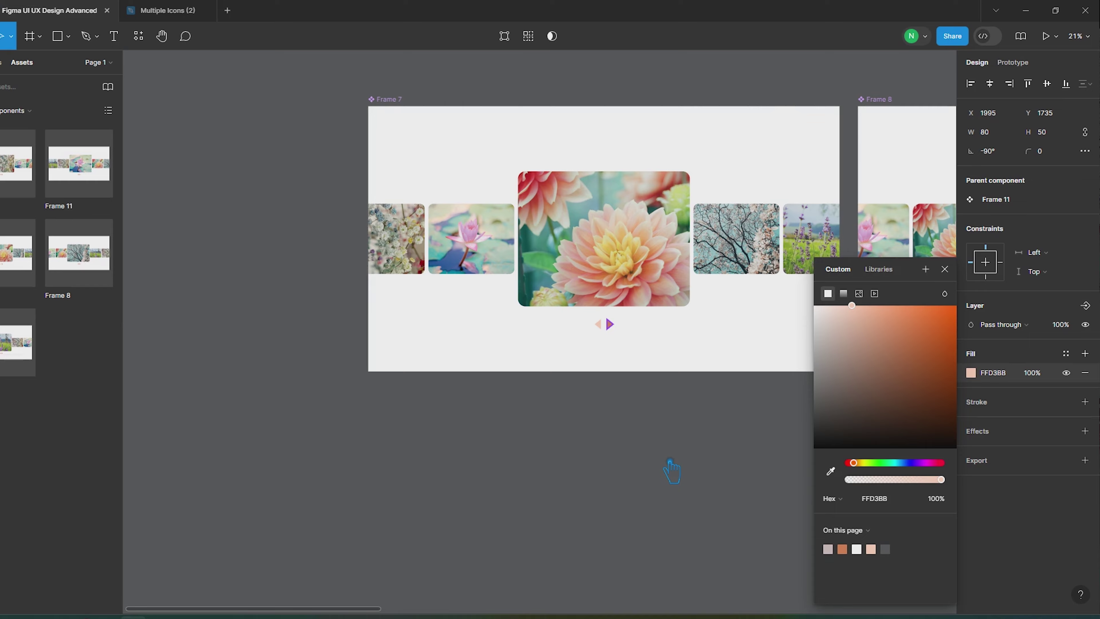
Check the end arrow colours in Frames 7 and 11 and review the prototype connections across all the frames
{"action": "left_click", "coordinate": [671, 472]}
{"action": "scroll", "coordinate": [624, 491], "scroll_direction": "right", "scroll_amount": 15}
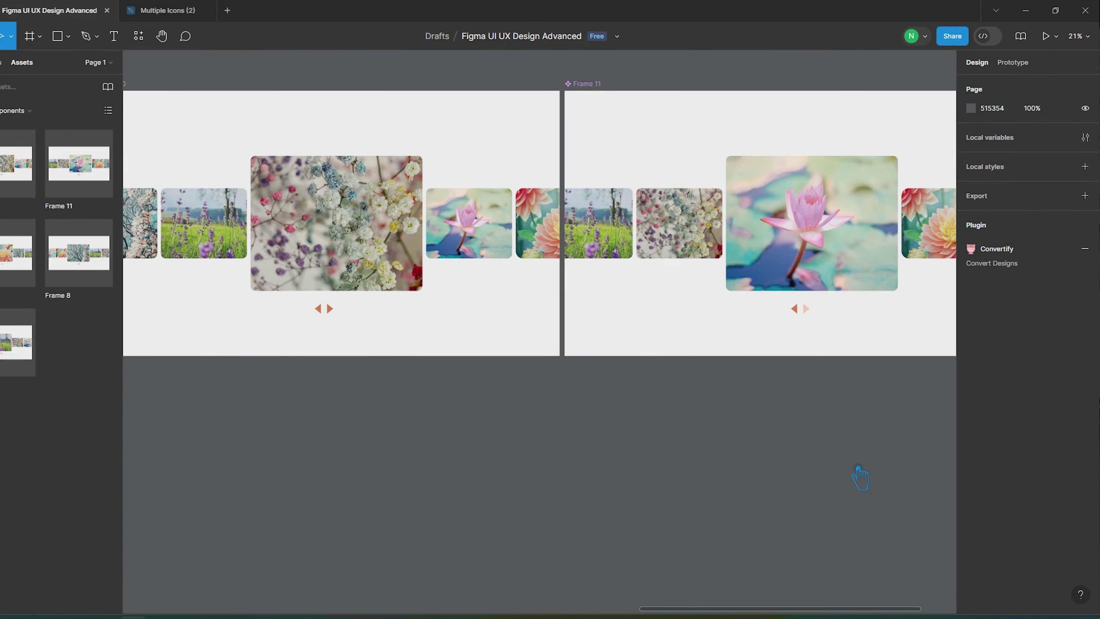
{"action": "left_click", "coordinate": [806, 309]}
{"action": "key", "text": "Escape"}
{"action": "left_click", "coordinate": [1012, 62]}
{"action": "scroll", "coordinate": [729, 455], "scroll_direction": "down", "scroll_amount": 10}
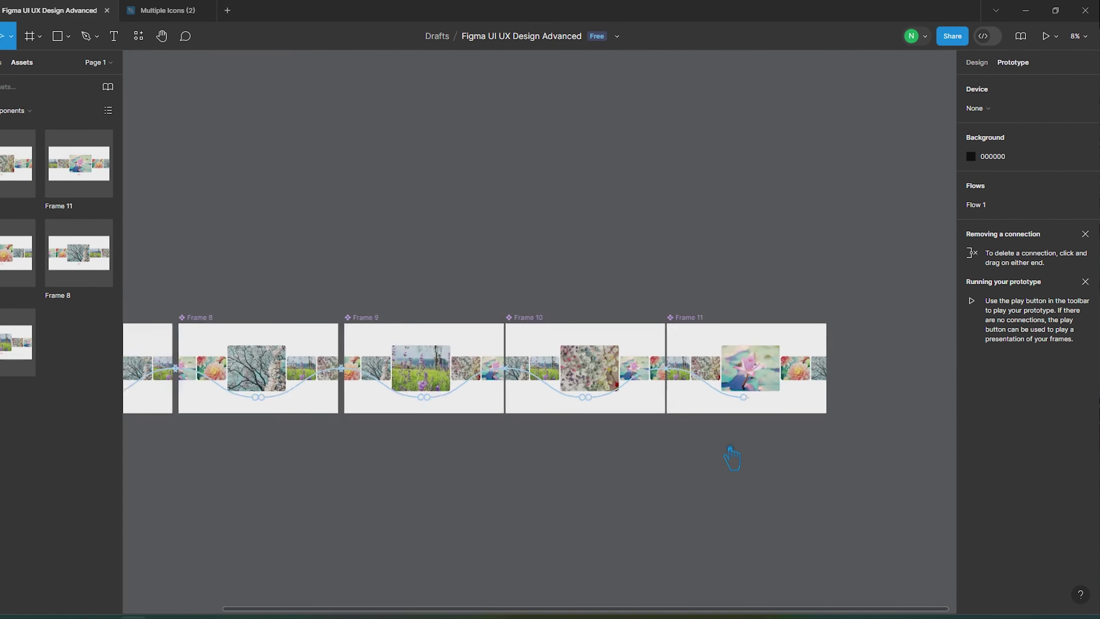
Preview Flow 1 from the dahlia slide and advance the carousel with its right arrow
{"action": "left_click", "coordinate": [443, 405]}
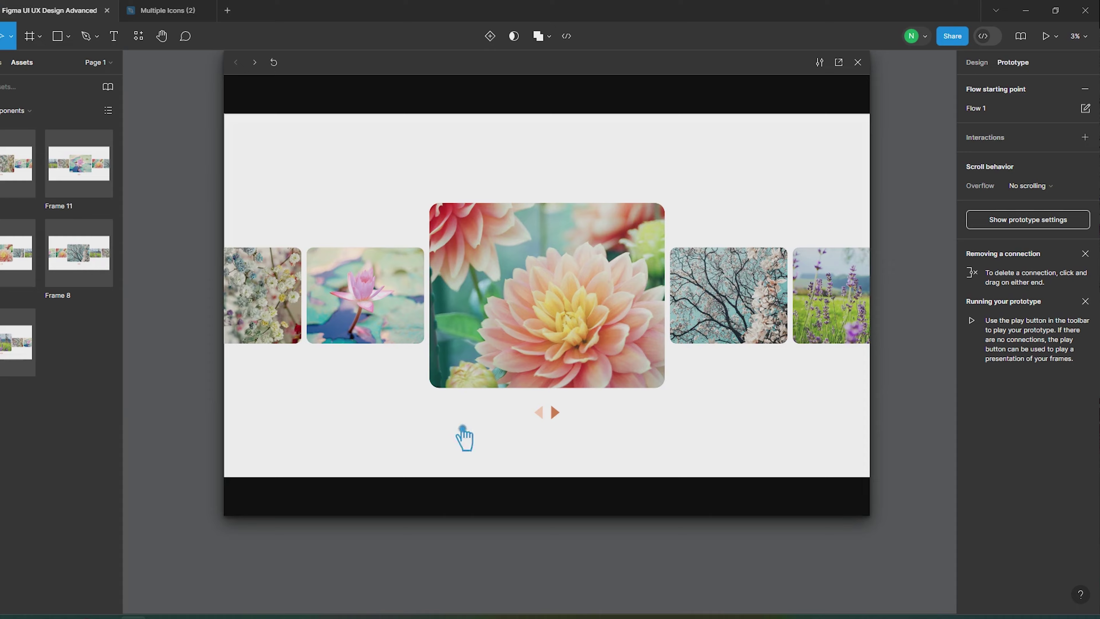
{"action": "left_click", "coordinate": [558, 416]}
{"action": "left_click", "coordinate": [558, 416]}
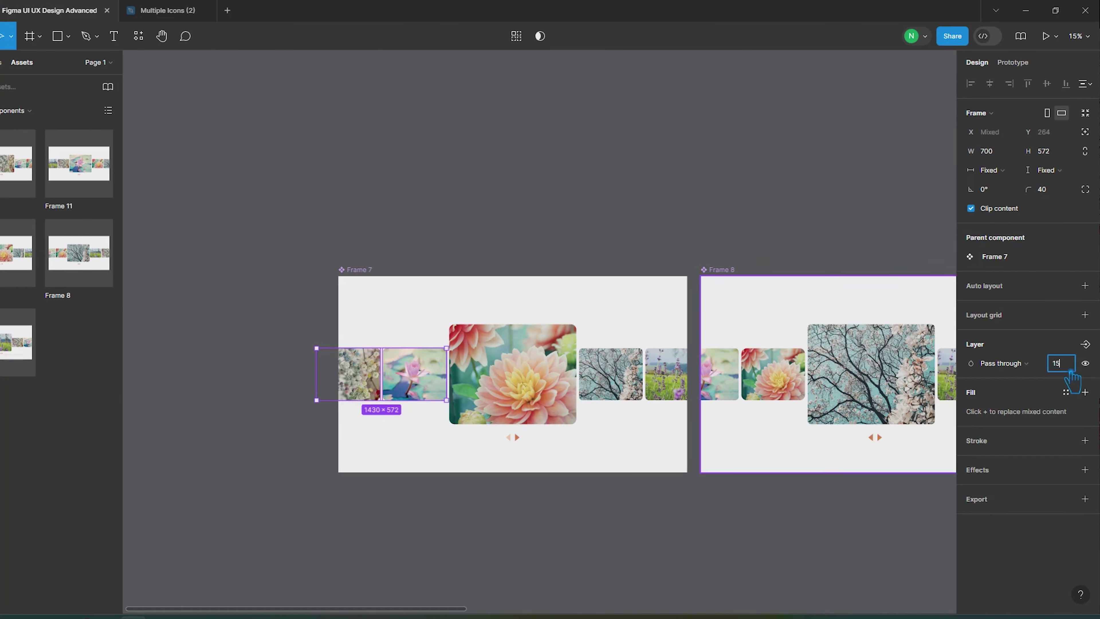
Set the opacity of the two small images preceding the large dahlia in Frame 7 to 15%
{"action": "left_click", "coordinate": [552, 577]}
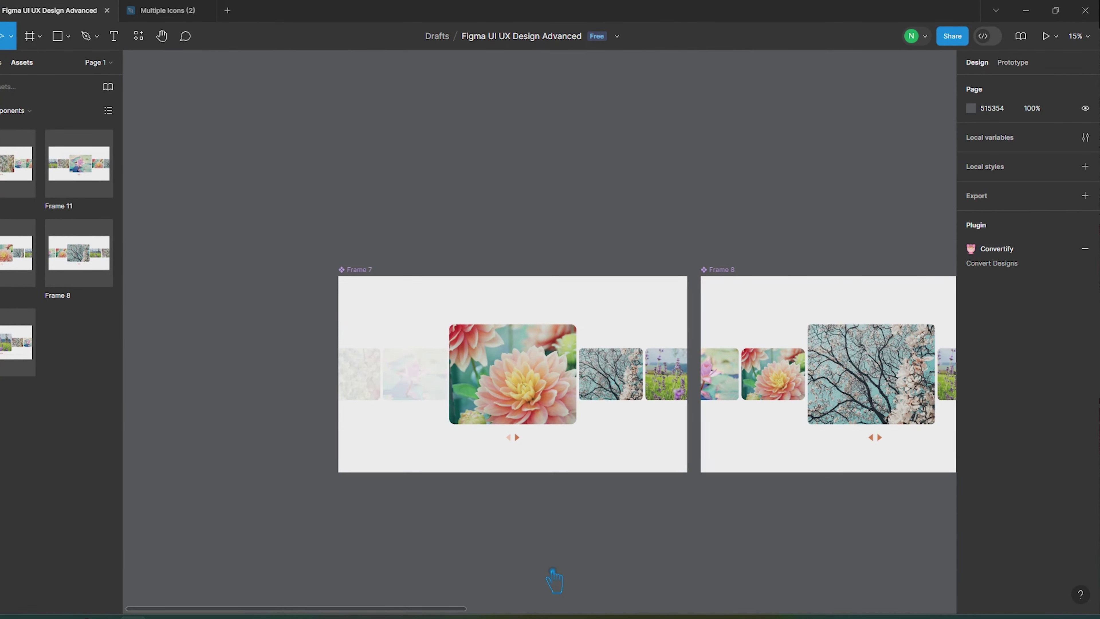
{"action": "scroll", "coordinate": [535, 565], "scroll_direction": "down", "scroll_amount": 3}
{"action": "scroll", "coordinate": [409, 429], "scroll_direction": "right", "scroll_amount": 5}
{"action": "scroll", "coordinate": [213, 312], "scroll_direction": "up", "scroll_amount": 5}
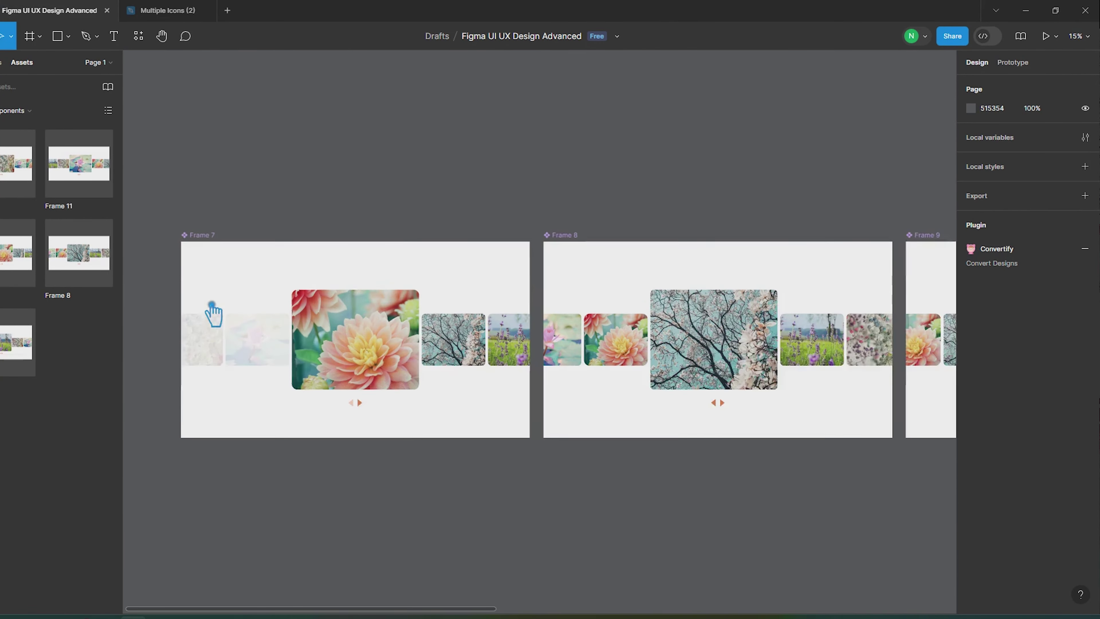
{"action": "scroll", "coordinate": [422, 295], "scroll_direction": "down", "scroll_amount": 2}
Preview Flow 1 and step the carousel back from the lotus slide to the first dahlia slide
{"action": "left_click", "coordinate": [1012, 62]}
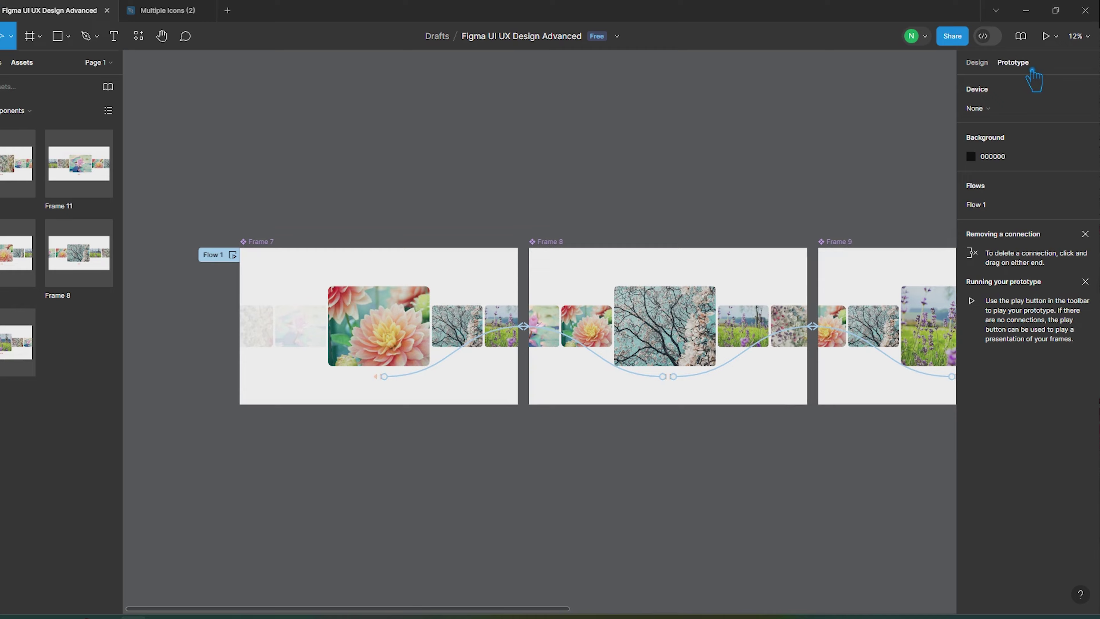
{"action": "left_click", "coordinate": [243, 255]}
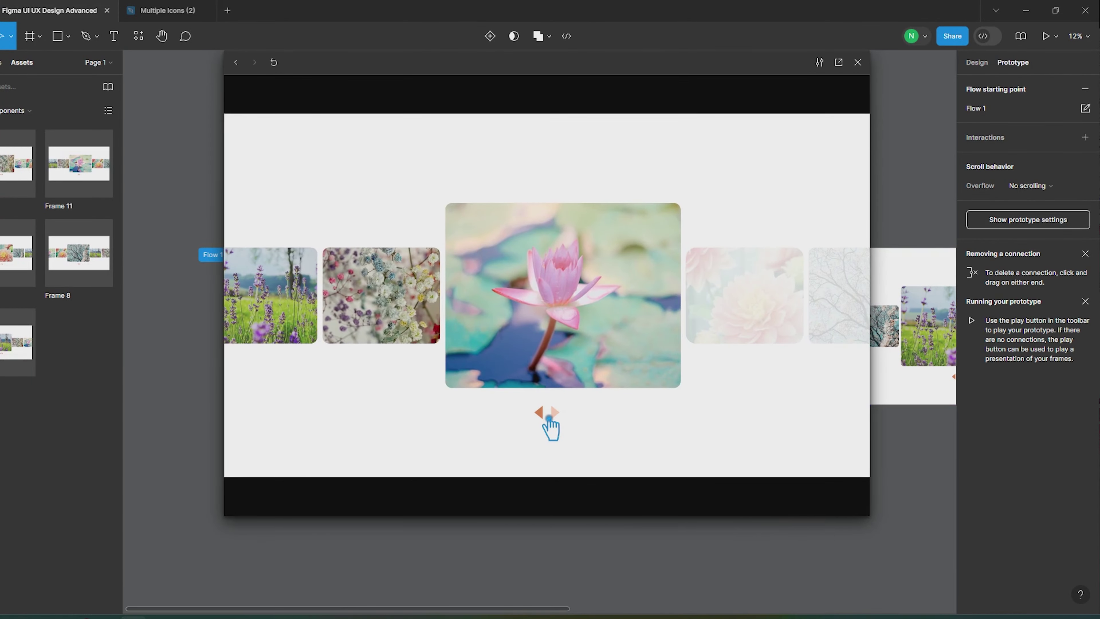
{"action": "left_click", "coordinate": [549, 418]}
{"action": "left_click", "coordinate": [548, 418]}
{"action": "left_click", "coordinate": [549, 419]}
{"action": "left_click", "coordinate": [548, 419]}
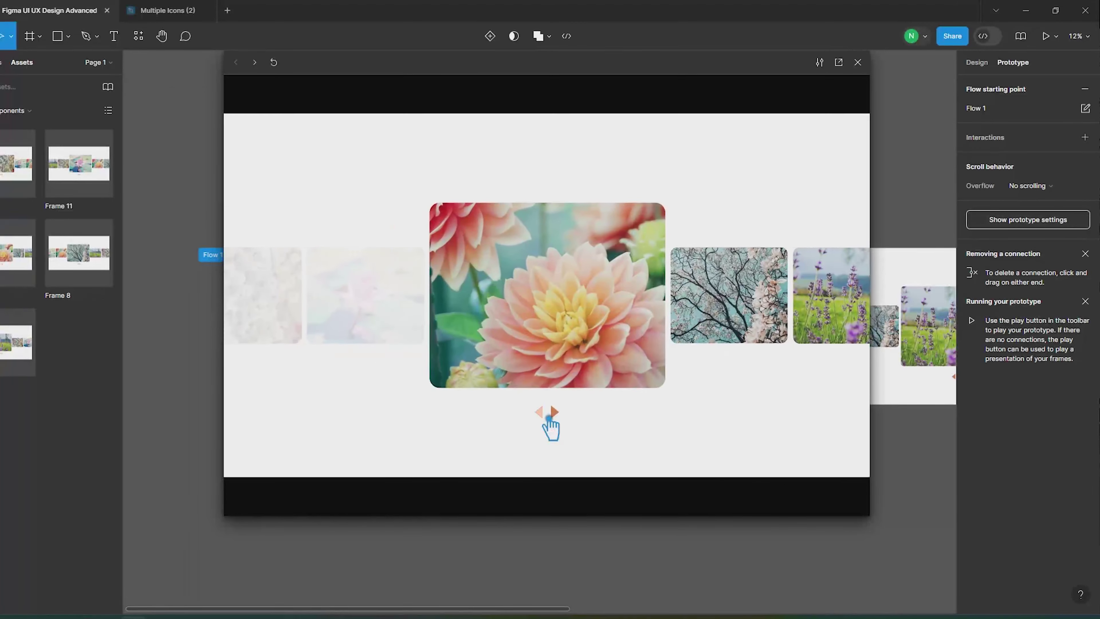
Test the right arrow in the preview by advancing from the dahlia slide through to the last lotus slide
{"action": "left_click", "coordinate": [566, 419]}
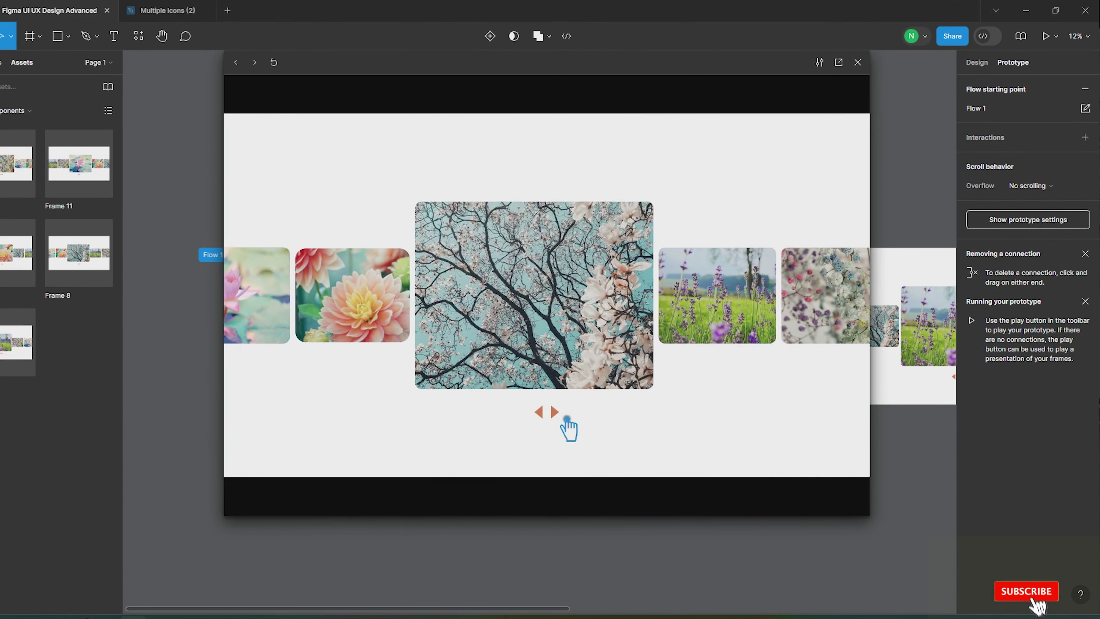
{"action": "left_click", "coordinate": [567, 419]}
{"action": "left_click", "coordinate": [566, 418]}
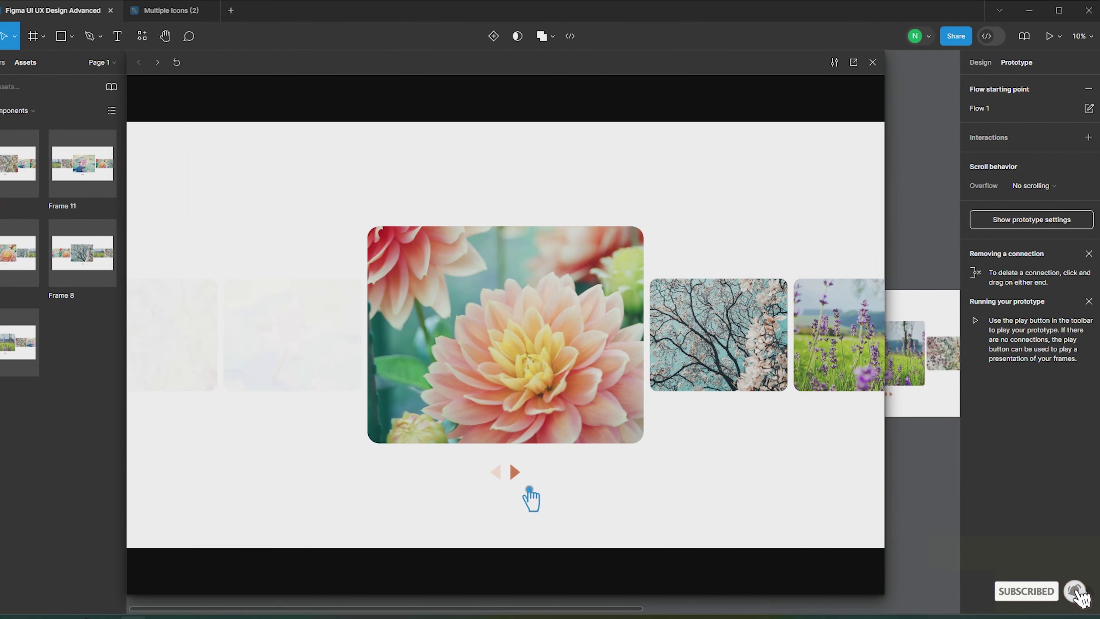
{"action": "left_click", "coordinate": [527, 483]}
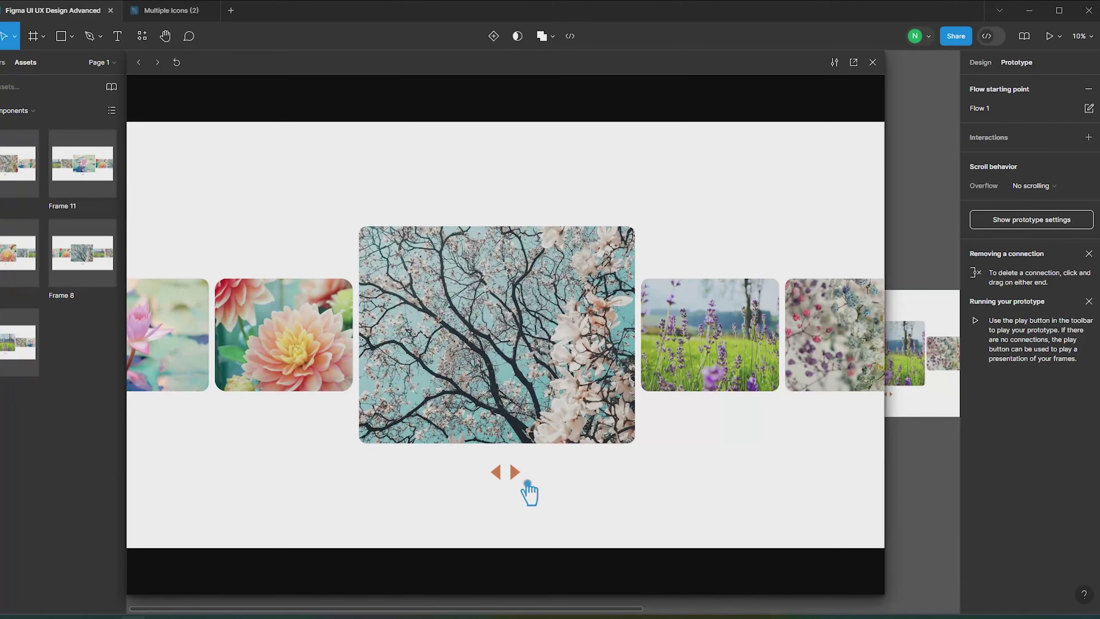
{"action": "left_click", "coordinate": [528, 483]}
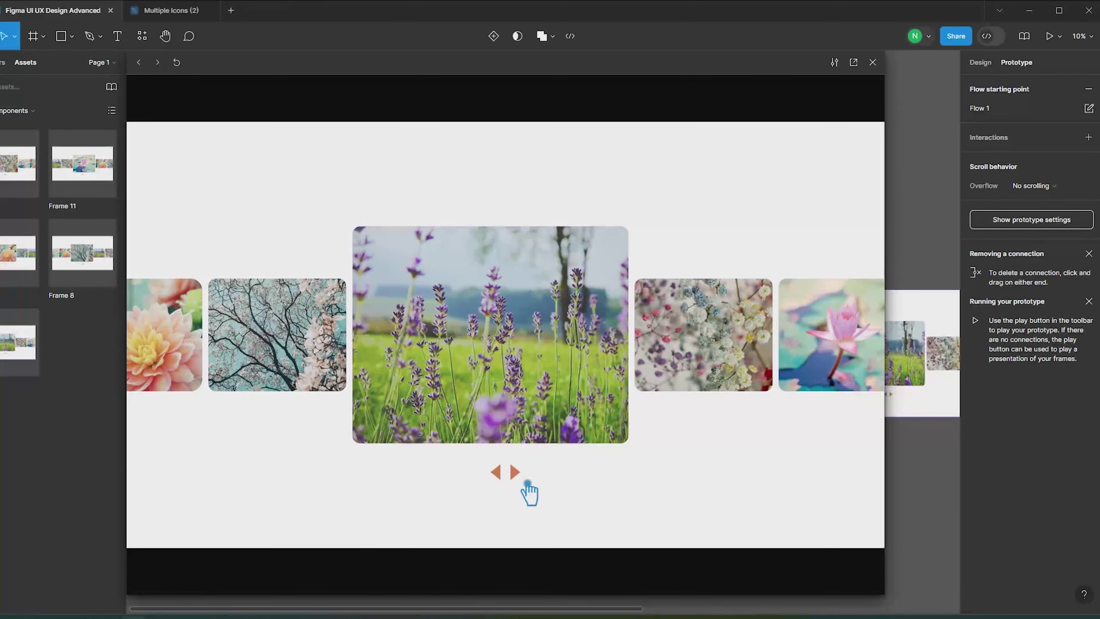
{"action": "left_click", "coordinate": [527, 483]}
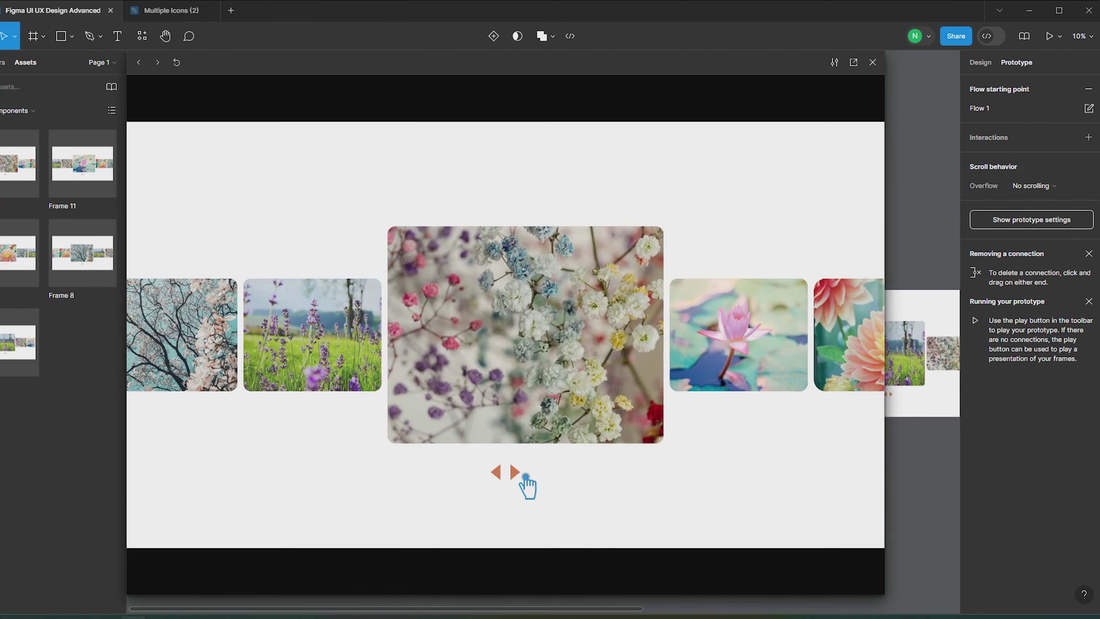
{"action": "left_click", "coordinate": [526, 481]}
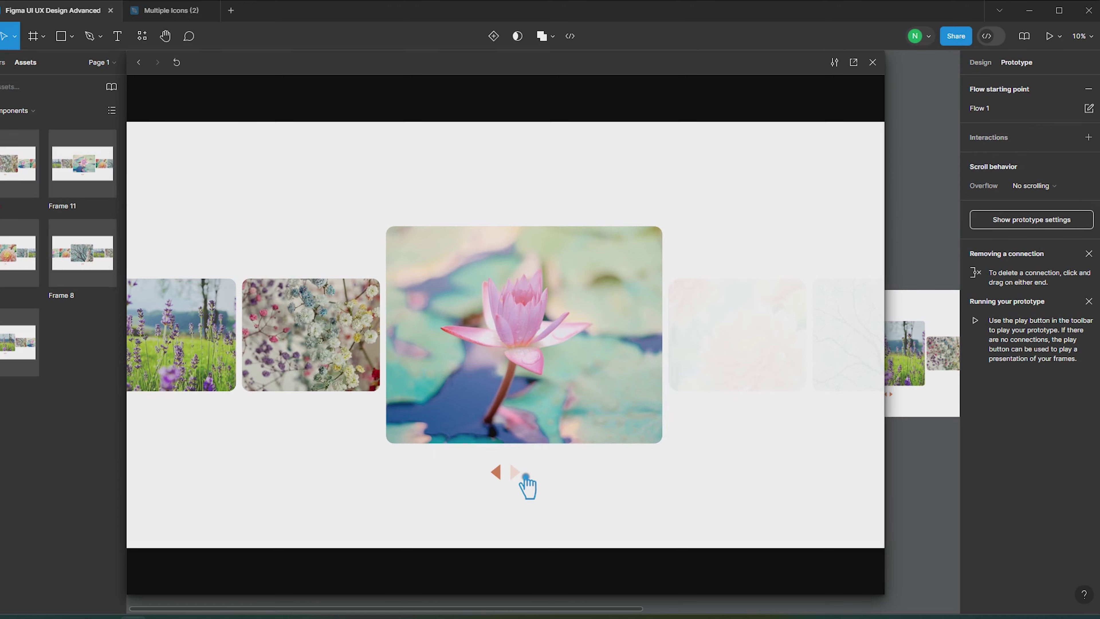
Step the preview back to the dahlia slide and advance it once to the blossoming tree slide
{"action": "left_click", "coordinate": [511, 476]}
{"action": "left_click", "coordinate": [511, 477]}
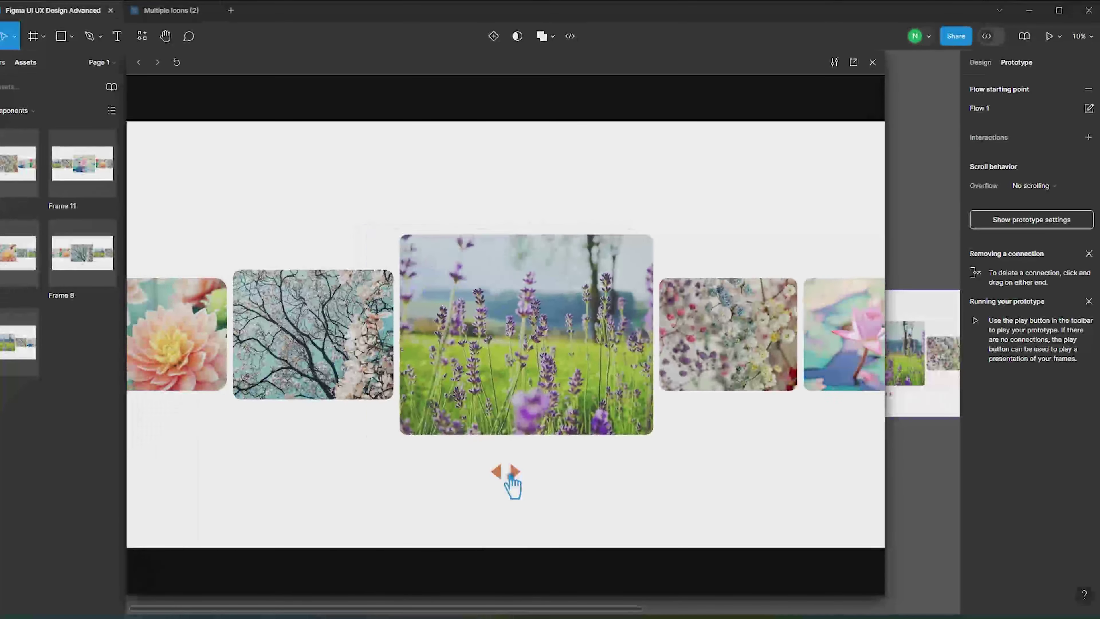
{"action": "left_click", "coordinate": [511, 477]}
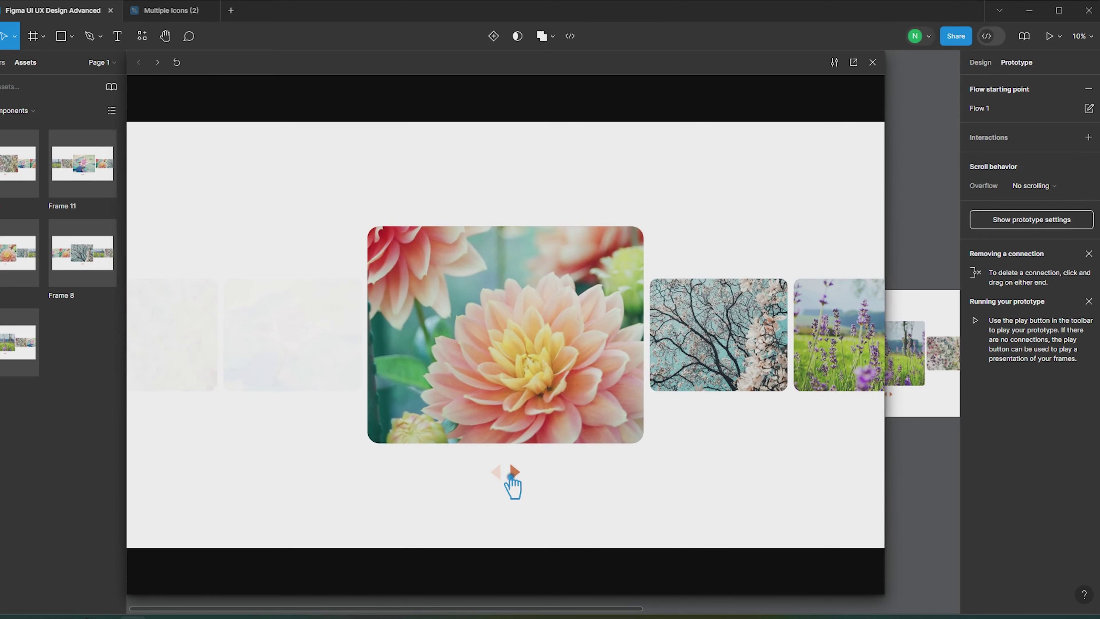
{"action": "left_click", "coordinate": [515, 472]}
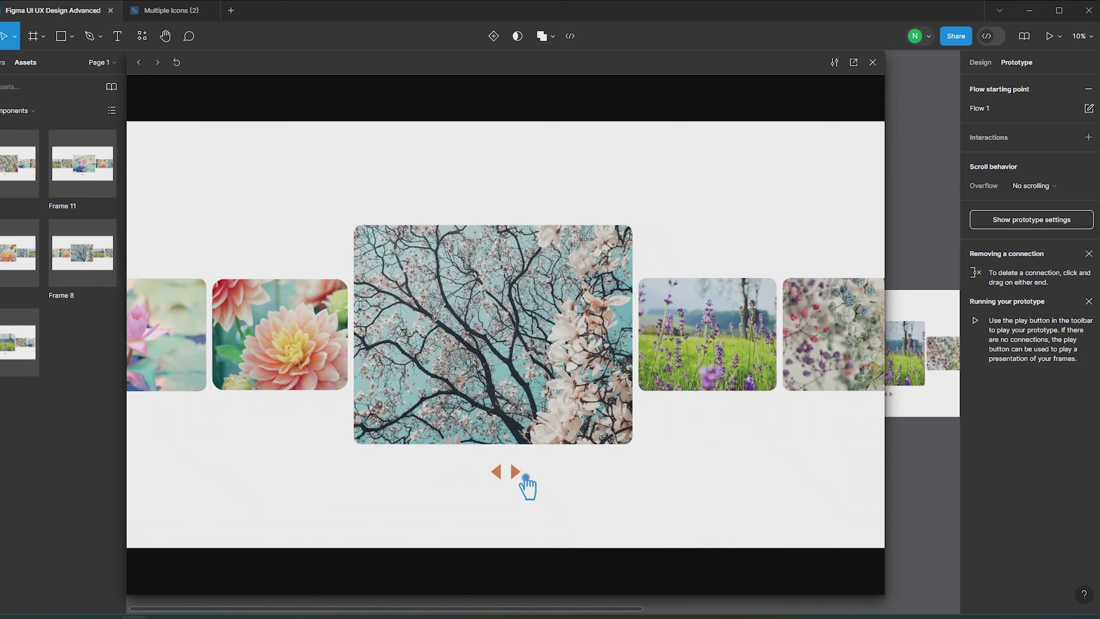